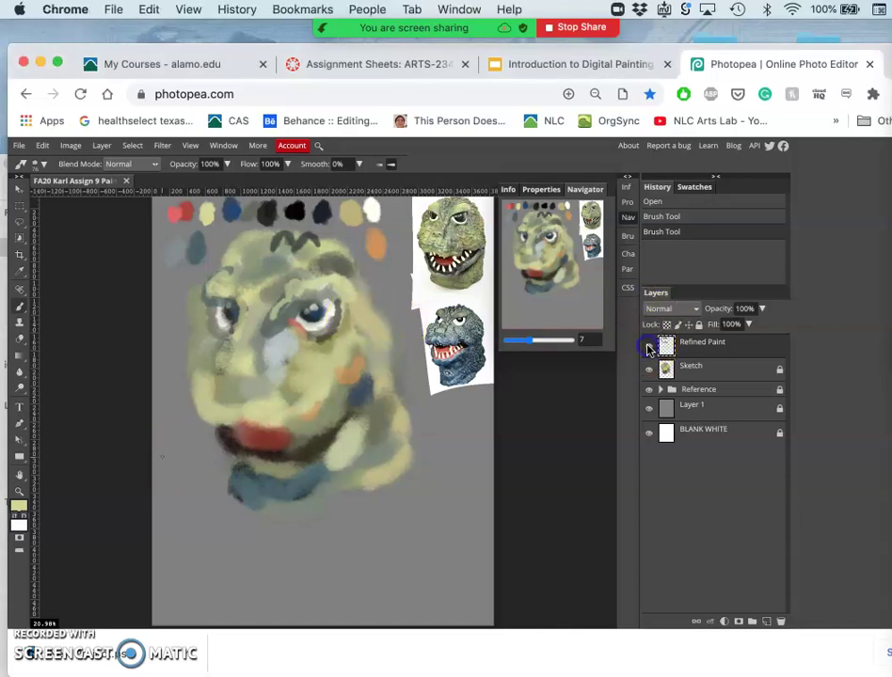
Hide the Refined Paint and Sketch layers, and toggle the Reference group and grey Layer 1 to examine what each contributes.
click(649, 349)
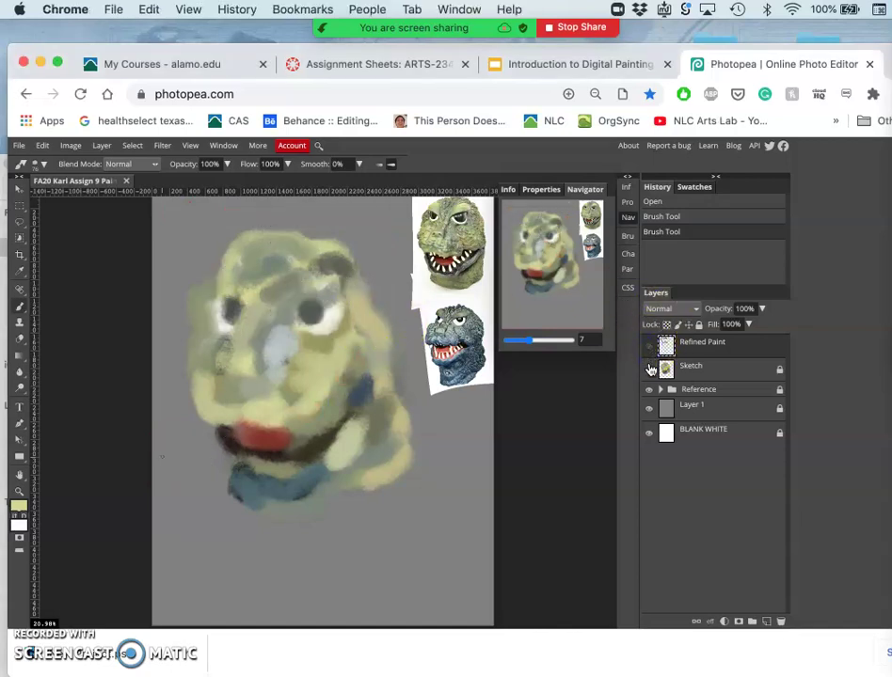
click(649, 369)
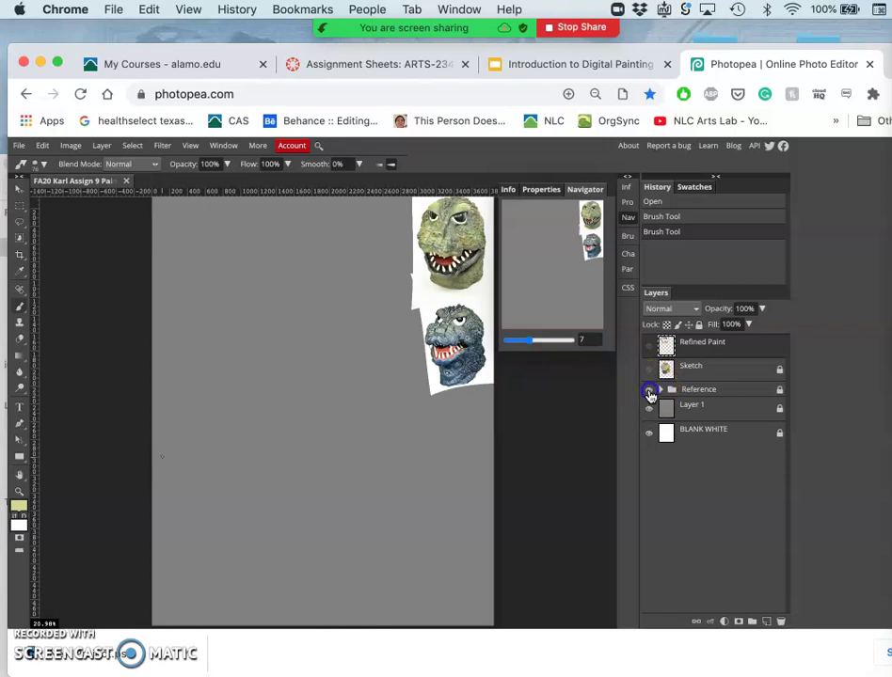
click(649, 392)
click(649, 391)
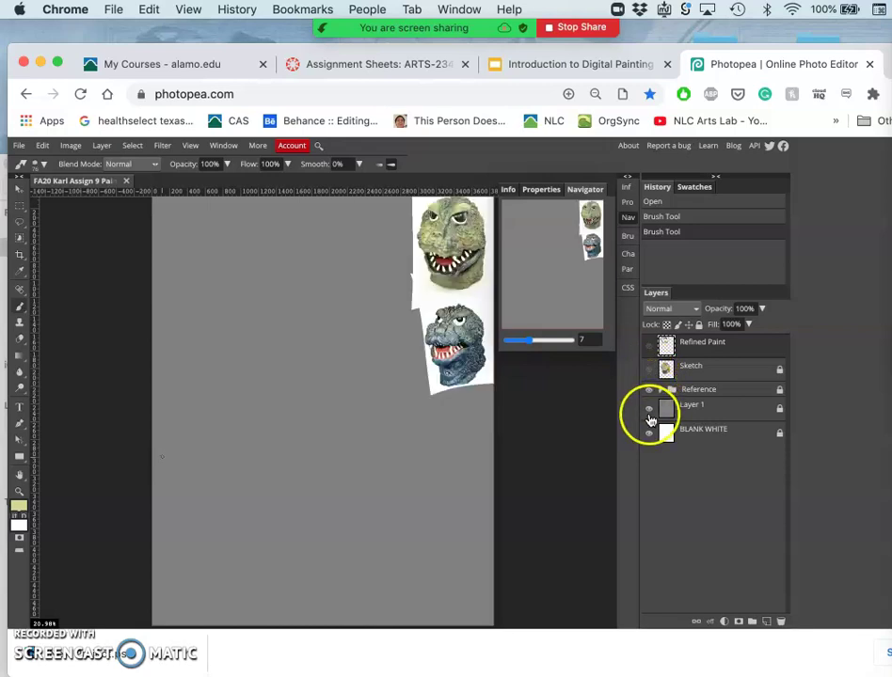
click(649, 413)
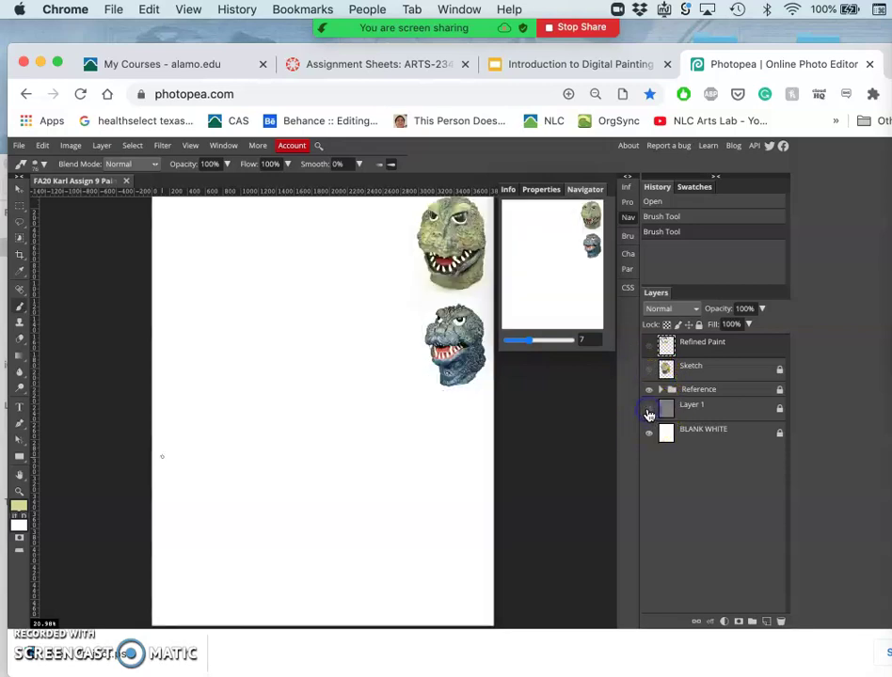
click(649, 412)
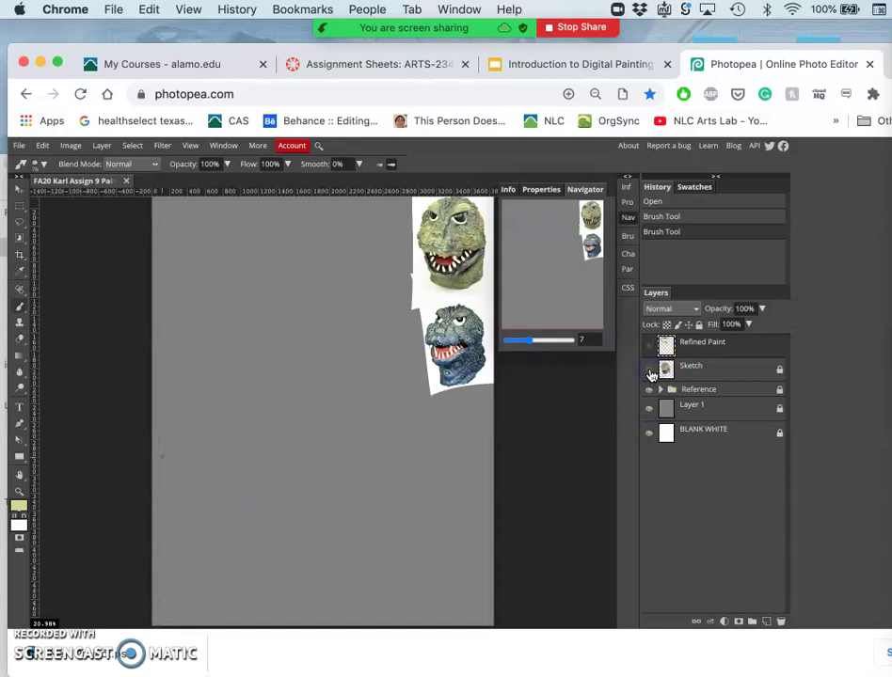
Show the Sketch layer and compare it against the white and grey backgrounds by toggling Layer 1.
click(649, 370)
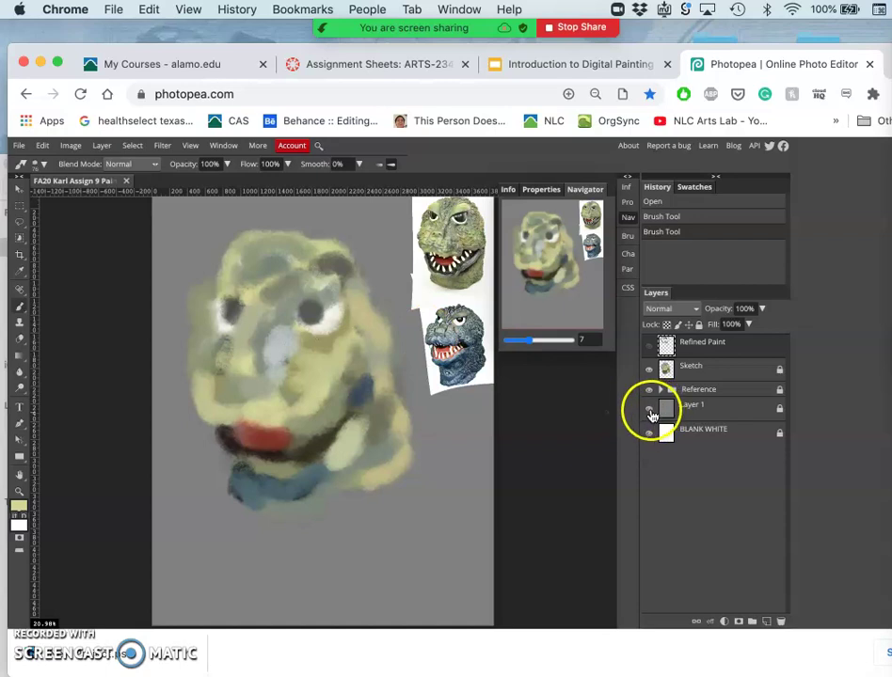
click(650, 412)
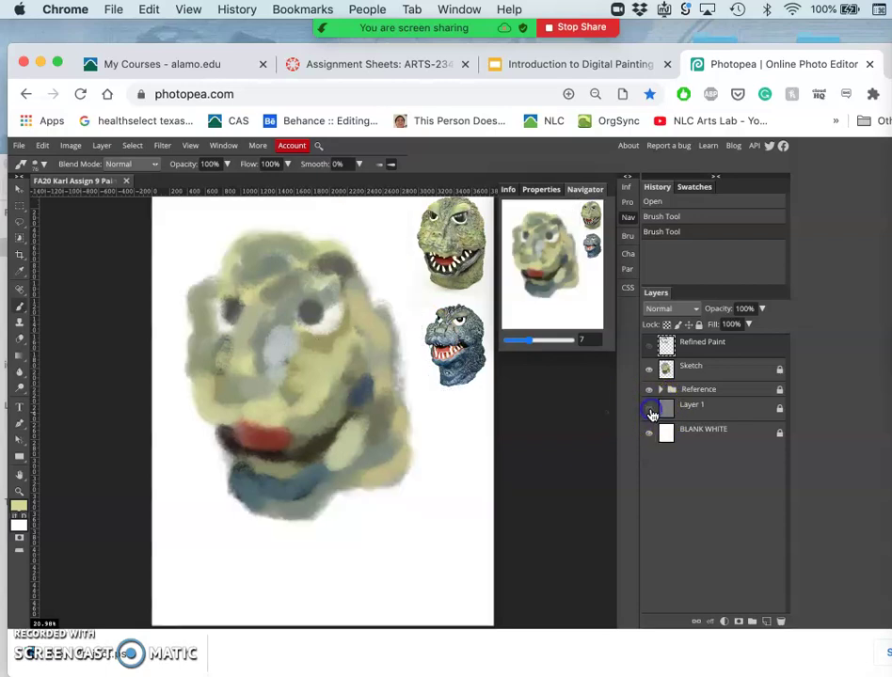
click(649, 413)
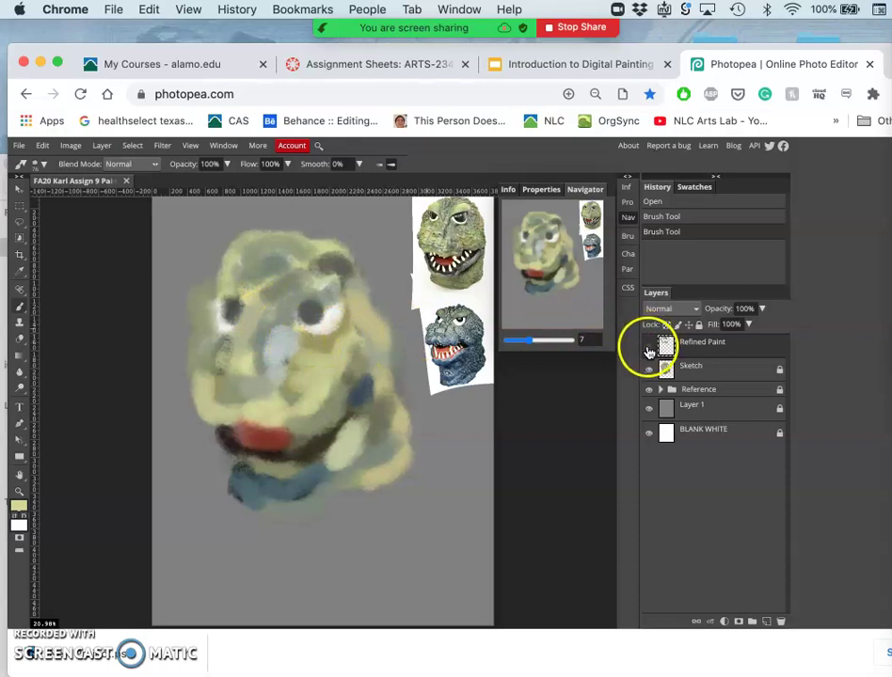
Show the Refined Paint layer and view it without the Sketch layer, then restore the sketch.
click(648, 347)
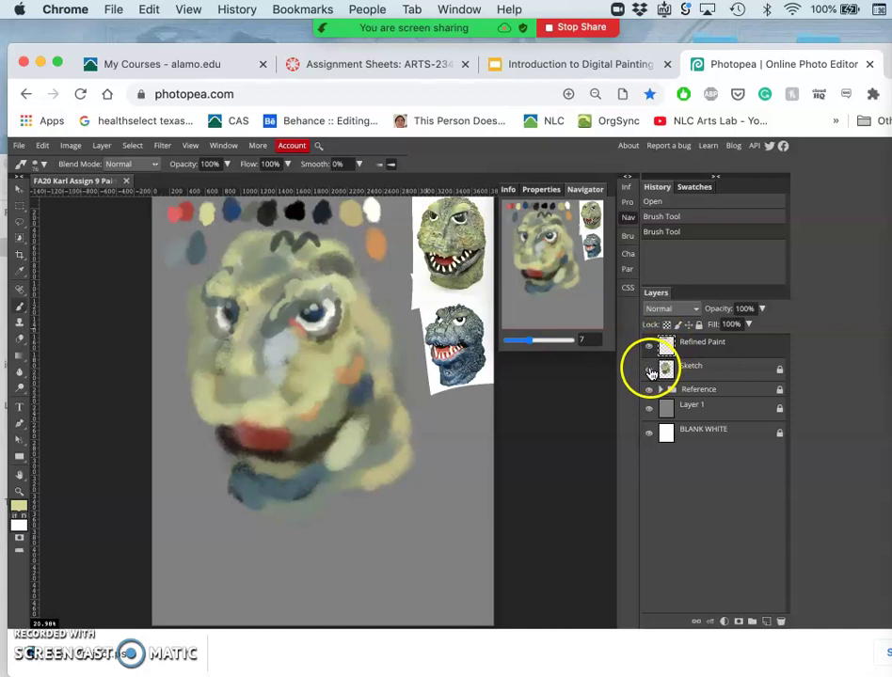
click(649, 370)
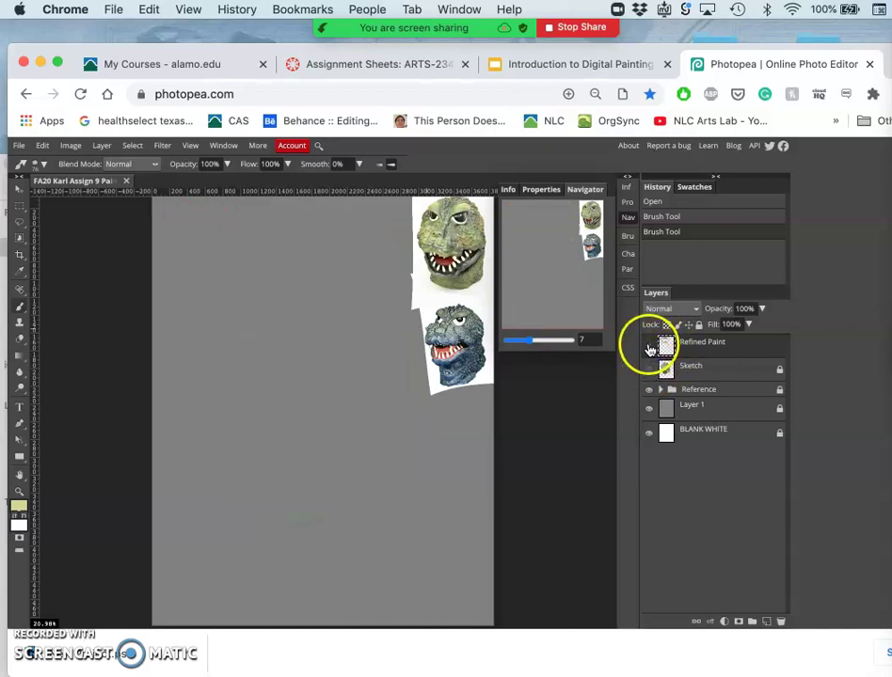
click(650, 348)
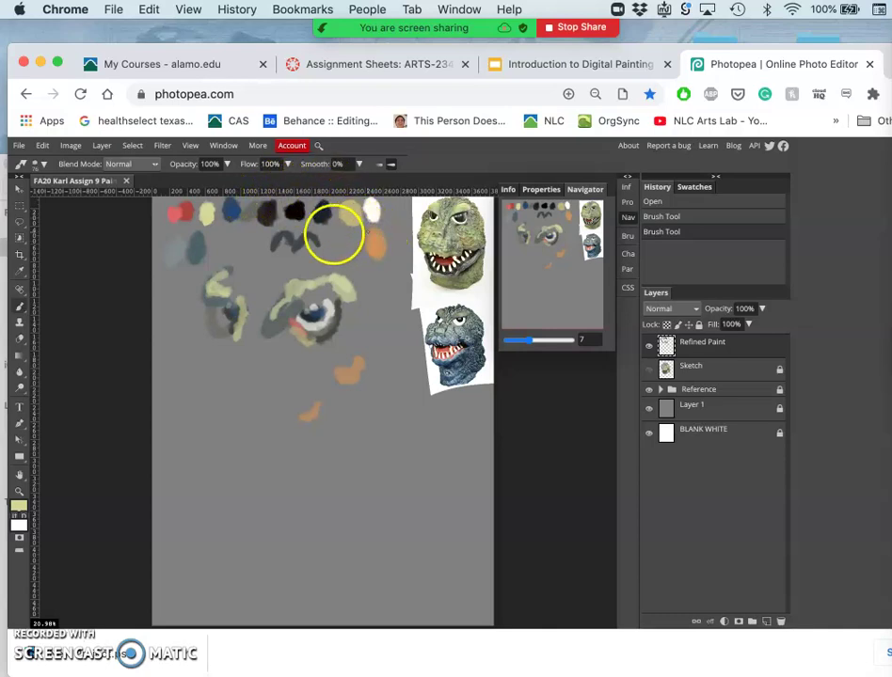
click(648, 370)
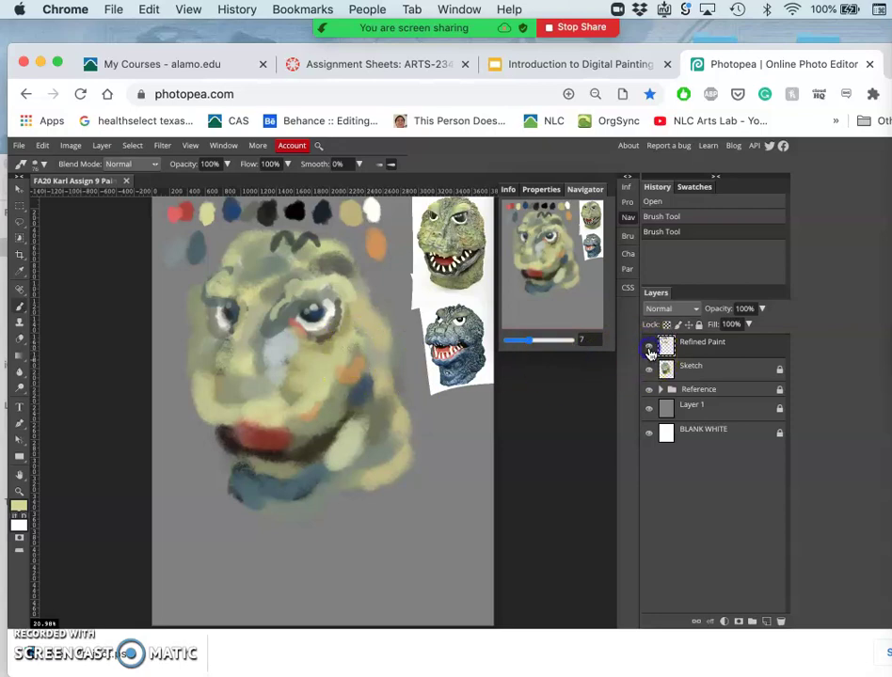
Toggle the Refined Paint layer once and examine the refined eyes and face close up at 50% zoom.
click(649, 350)
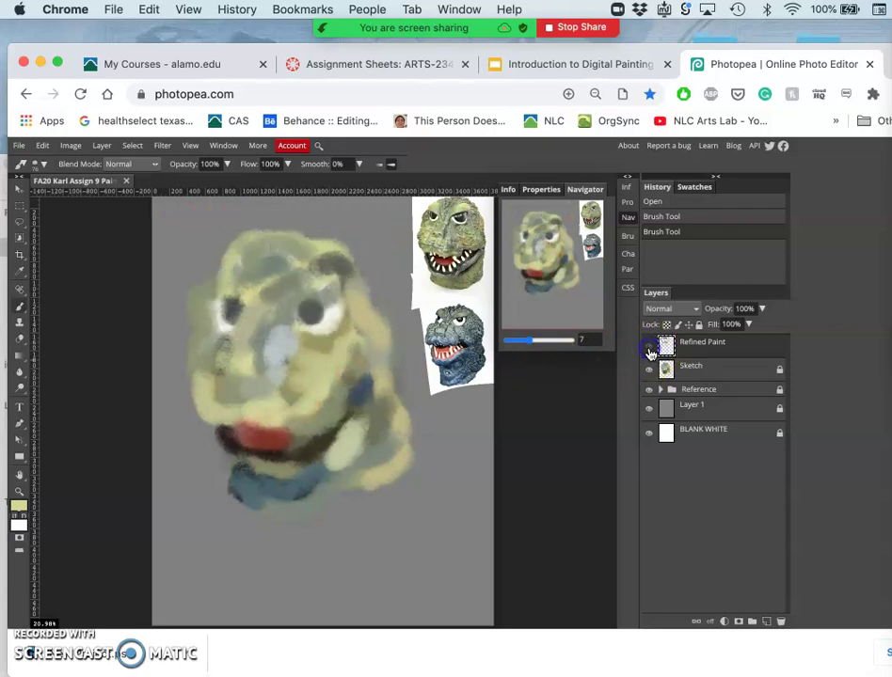
click(649, 349)
key(super+plus)
key(super+plus)
key(super+plus)
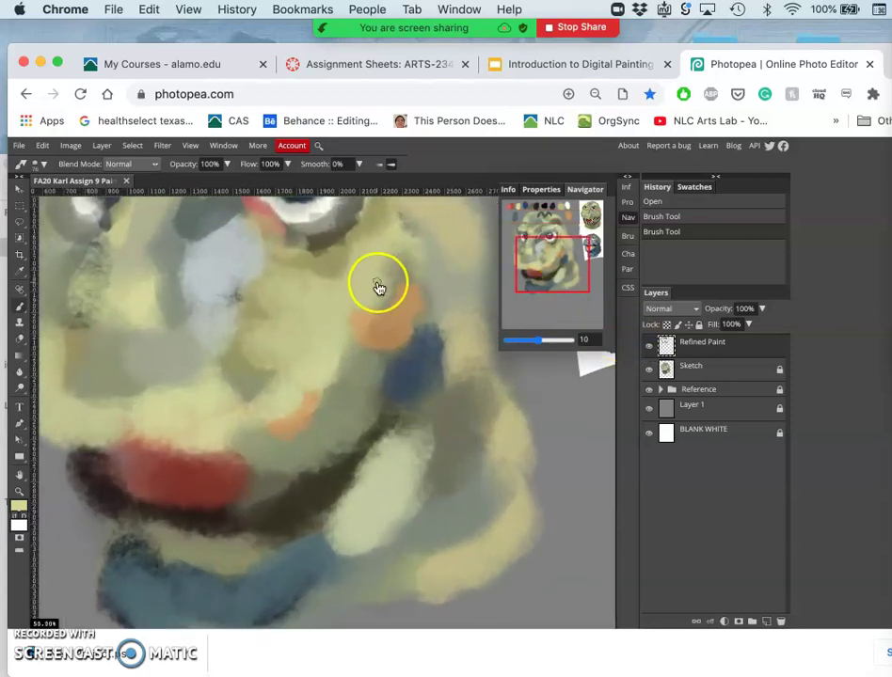
scroll(378, 286, up, 6)
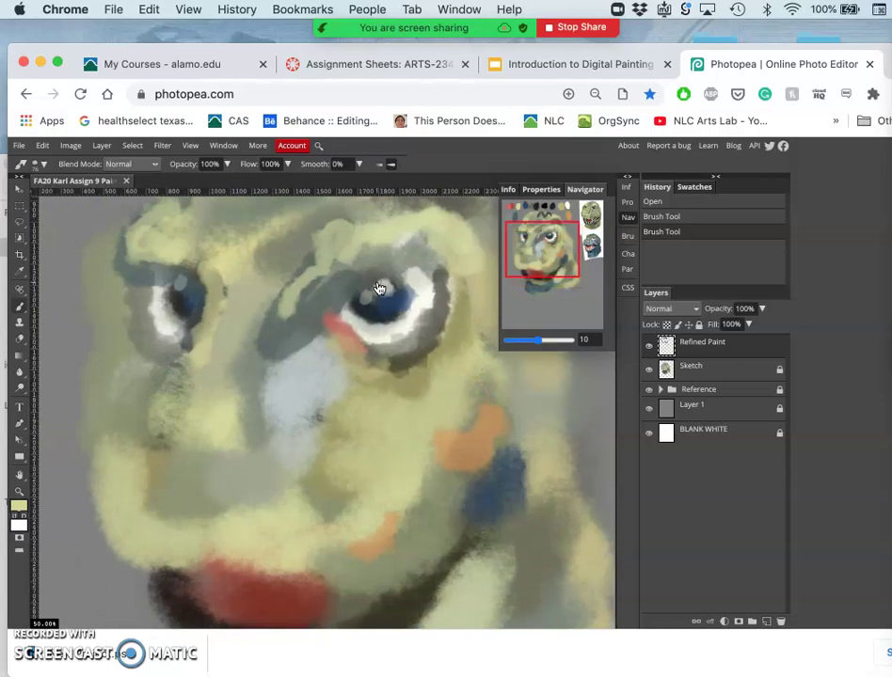
mouse_move(377, 287)
mouse_down()
mouse_move(400, 325)
mouse_move(434, 322)
mouse_move(439, 273)
mouse_move(431, 323)
mouse_move(414, 344)
mouse_move(388, 345)
mouse_move(335, 317)
mouse_move(373, 368)
mouse_move(390, 360)
mouse_move(350, 384)
mouse_move(369, 415)
mouse_up()
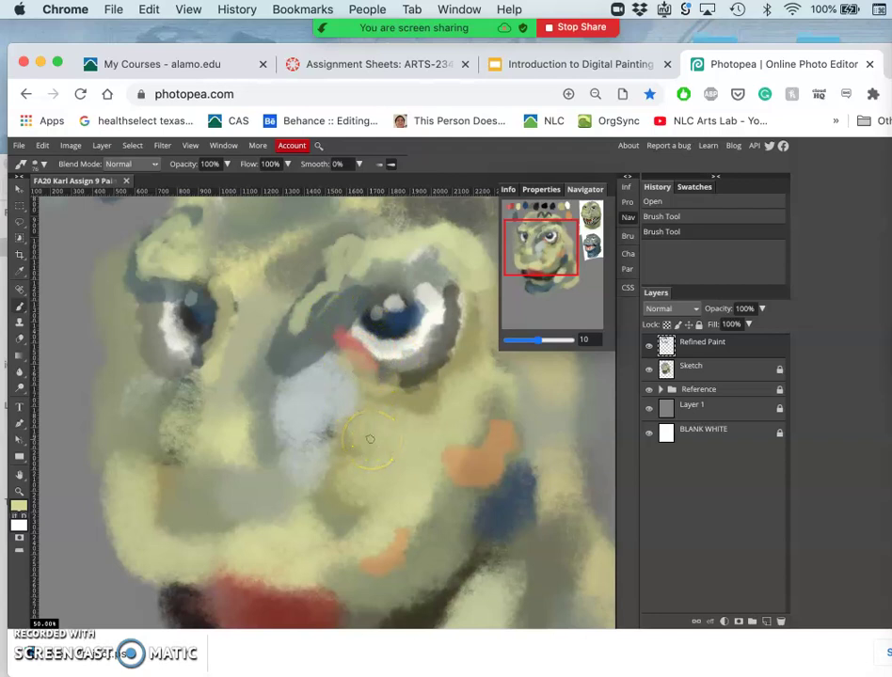
scroll(370, 445, down, 5)
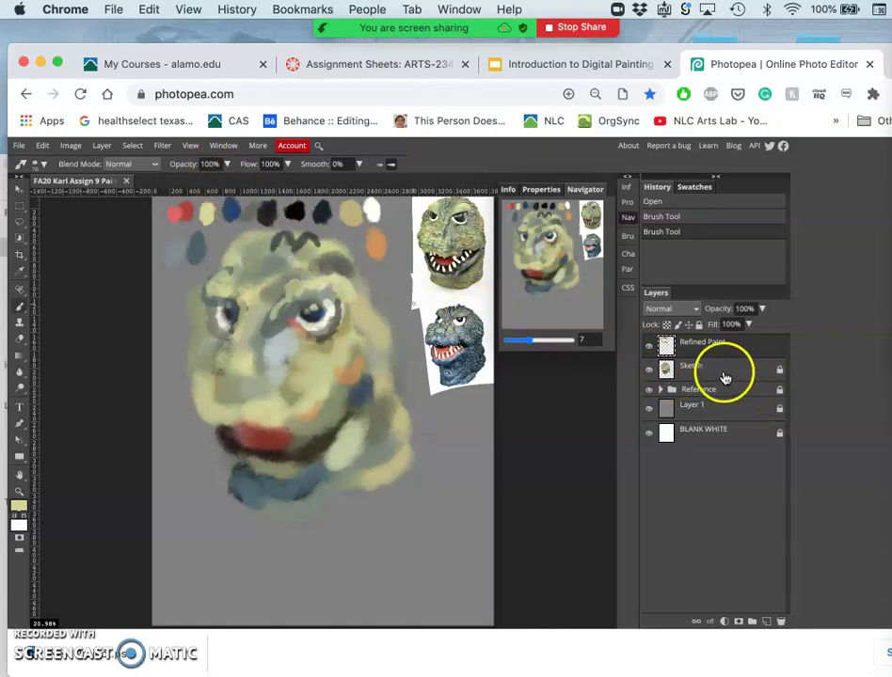
Compare the whole painting with and without the Refined Paint layer, leaving the layer visible.
click(650, 347)
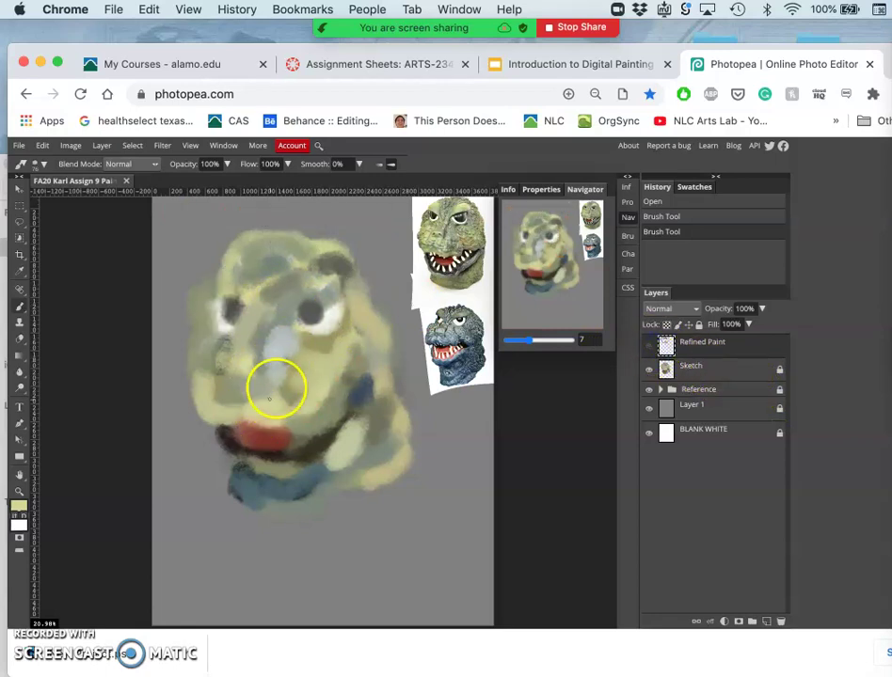
click(652, 348)
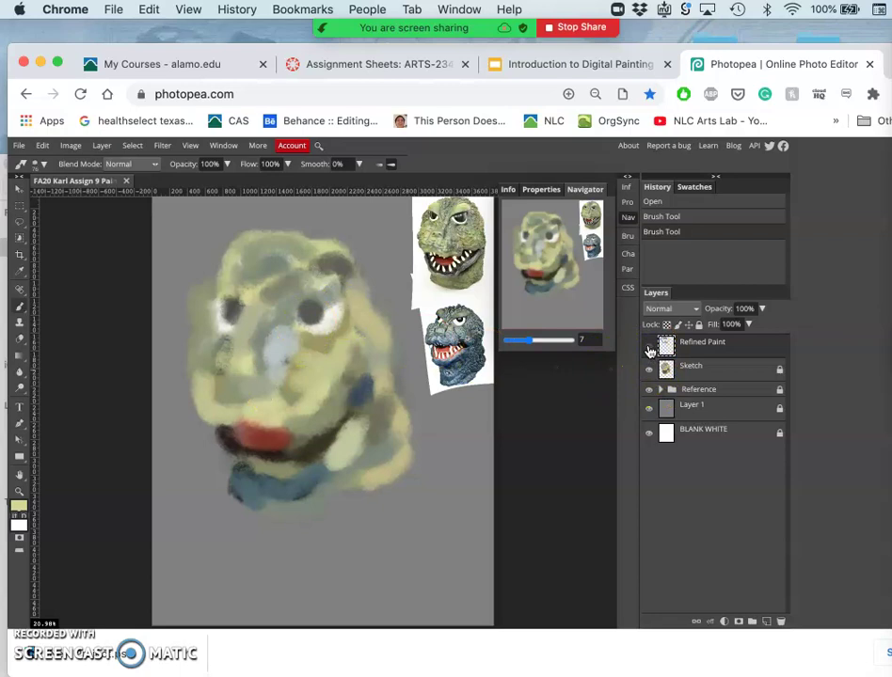
click(649, 348)
click(649, 348)
click(649, 348)
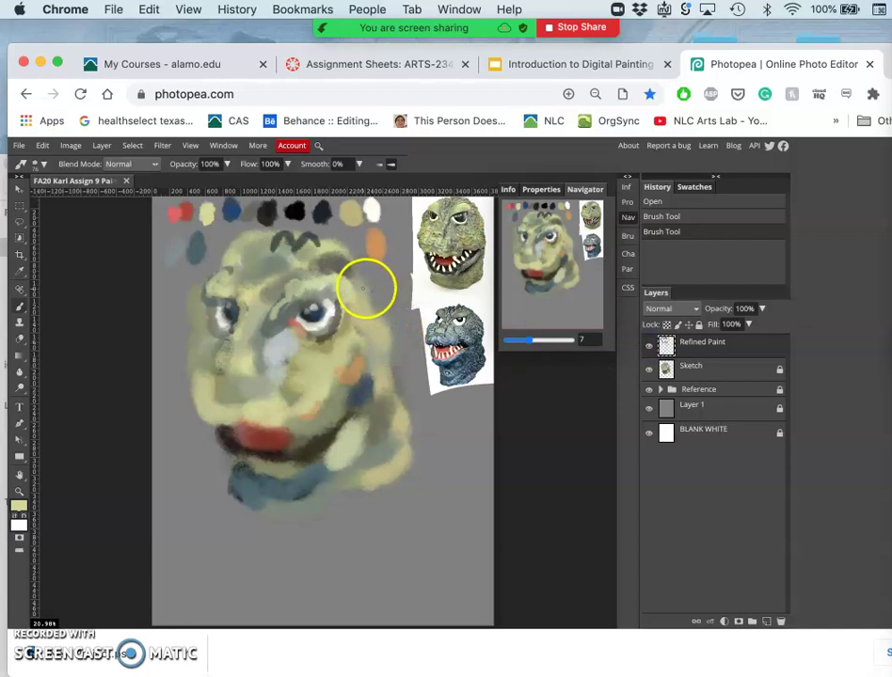
Close the Navigator and check the current brush's Tip Dynamics settings.
click(628, 218)
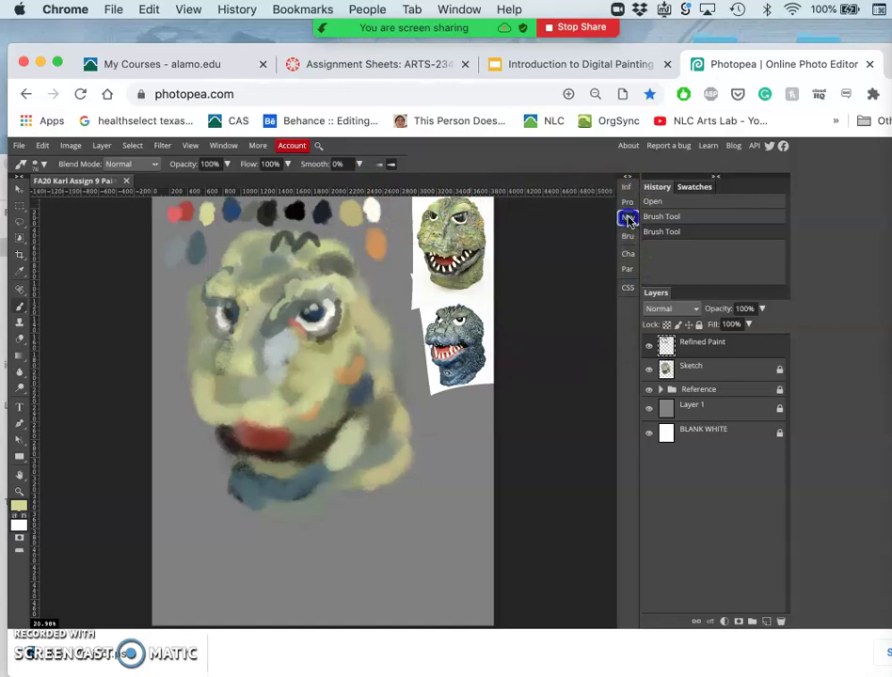
click(627, 237)
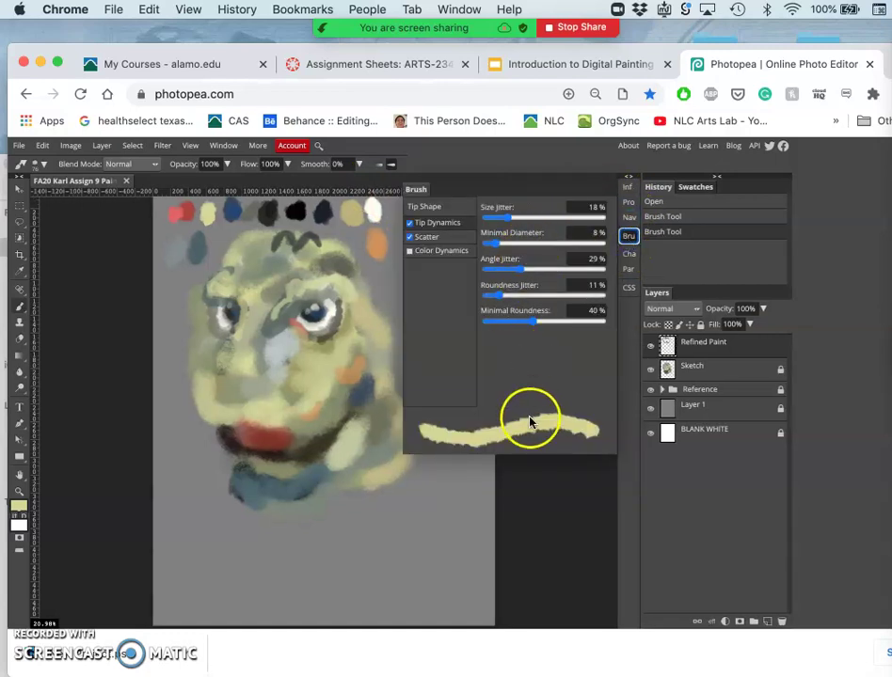
click(629, 235)
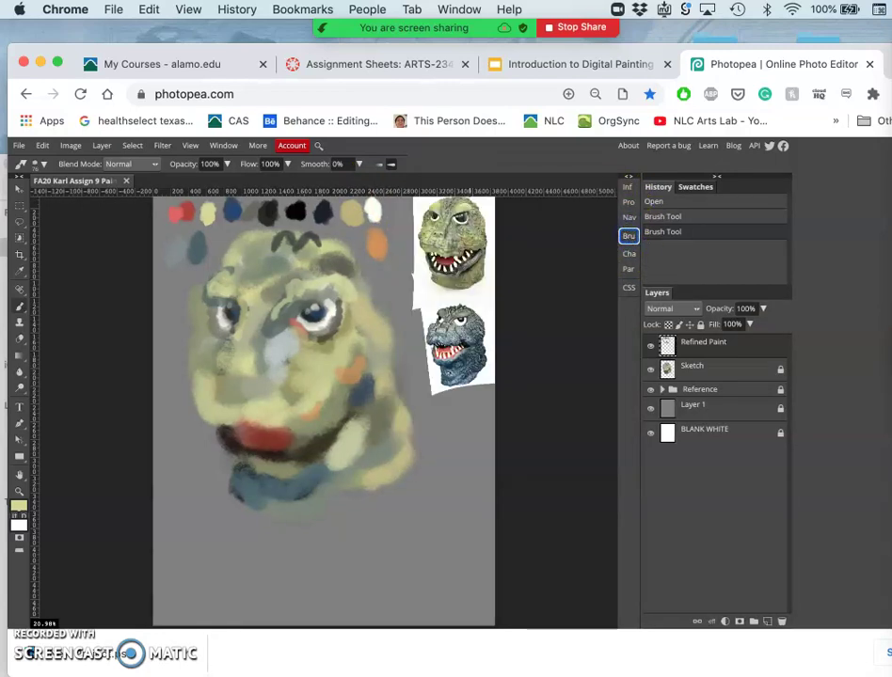
Look through the brush presets and the options for defining, loading and exporting brushes.
click(41, 164)
click(95, 273)
scroll(94, 274, down, 1)
scroll(86, 264, up, 1)
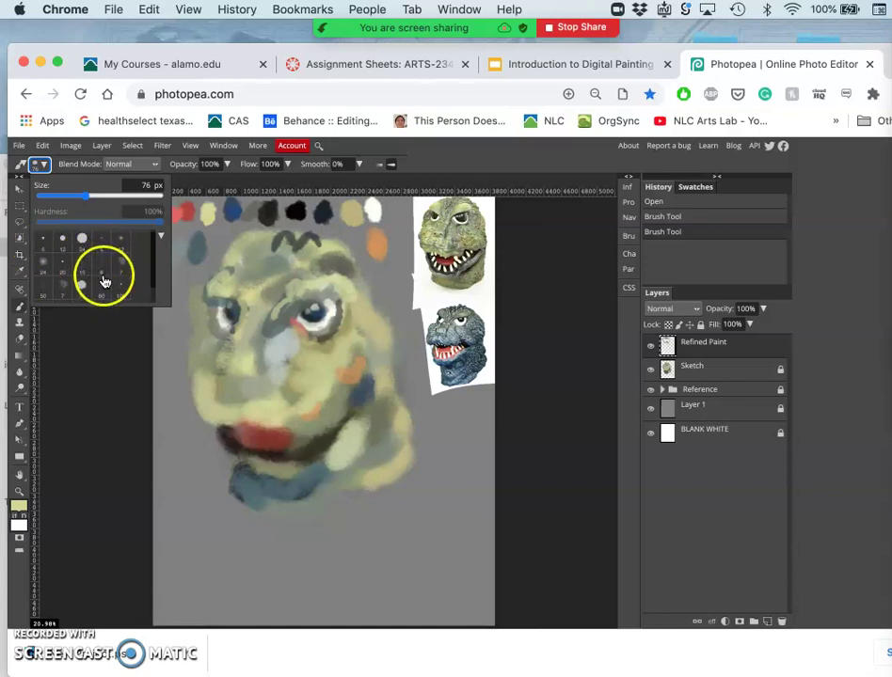
click(161, 237)
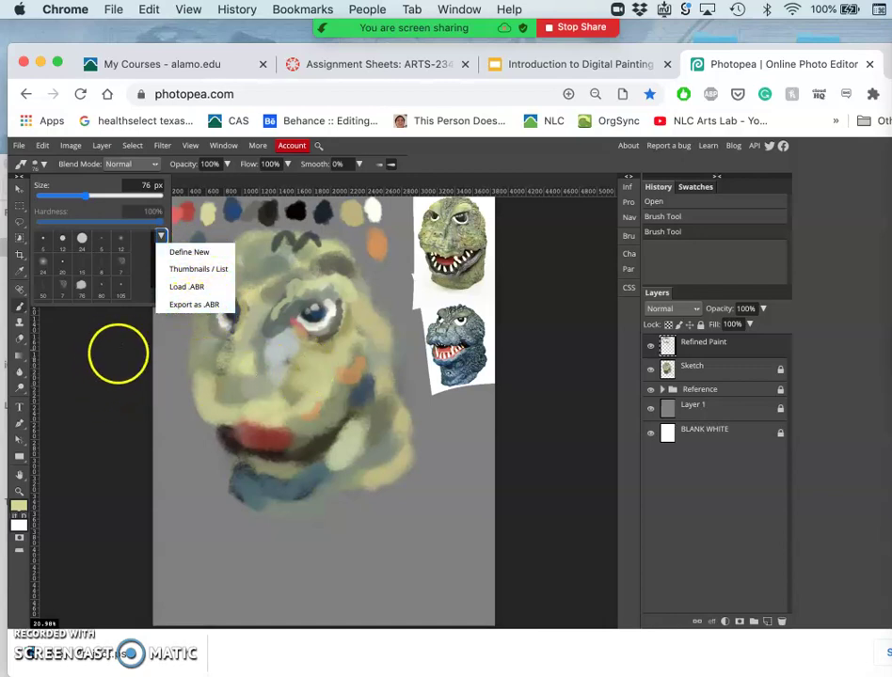
click(117, 354)
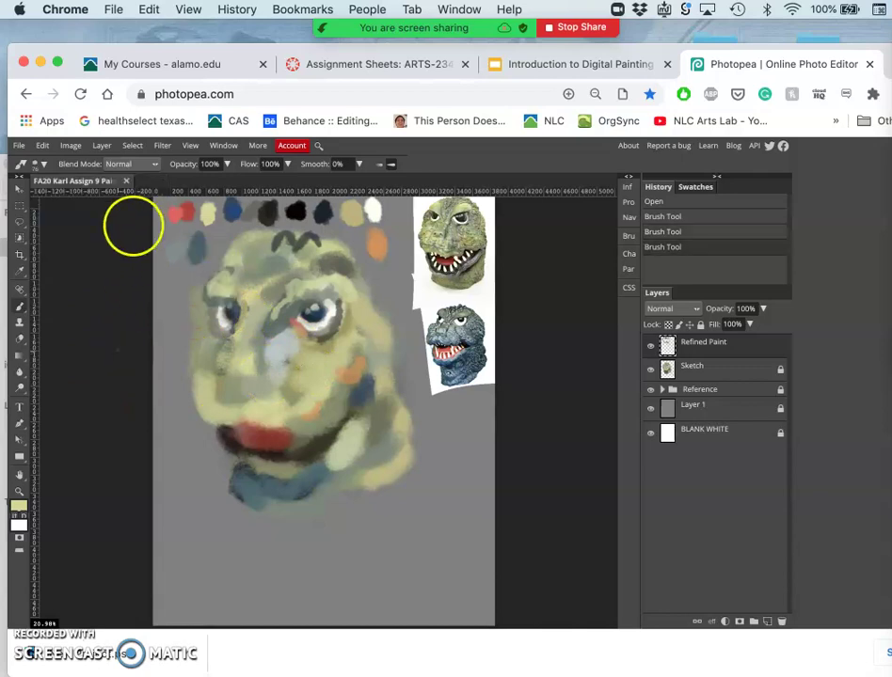
Create a new project 1000 px wide and 1000 px high with a white background.
click(20, 146)
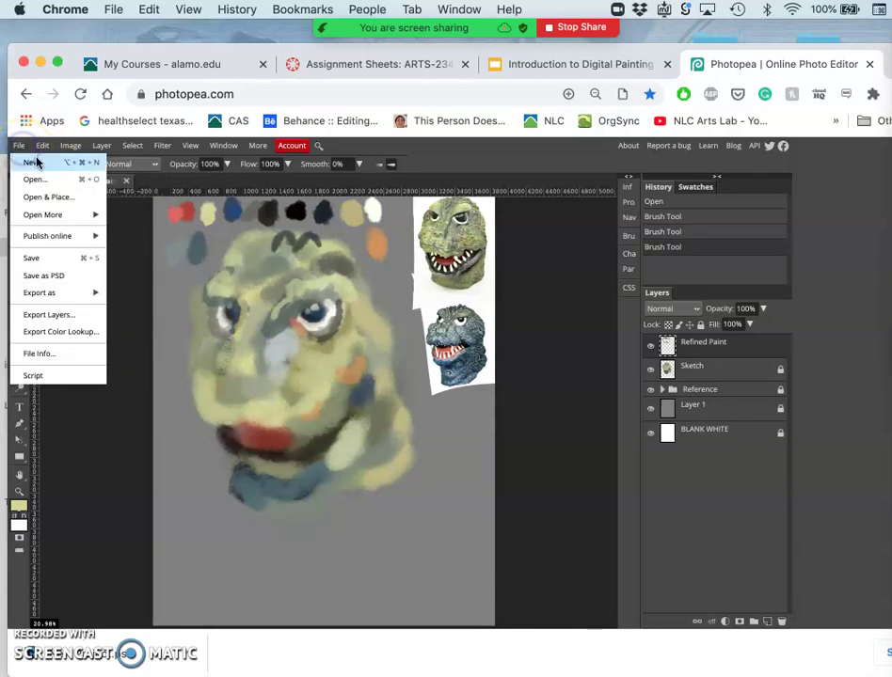
click(39, 163)
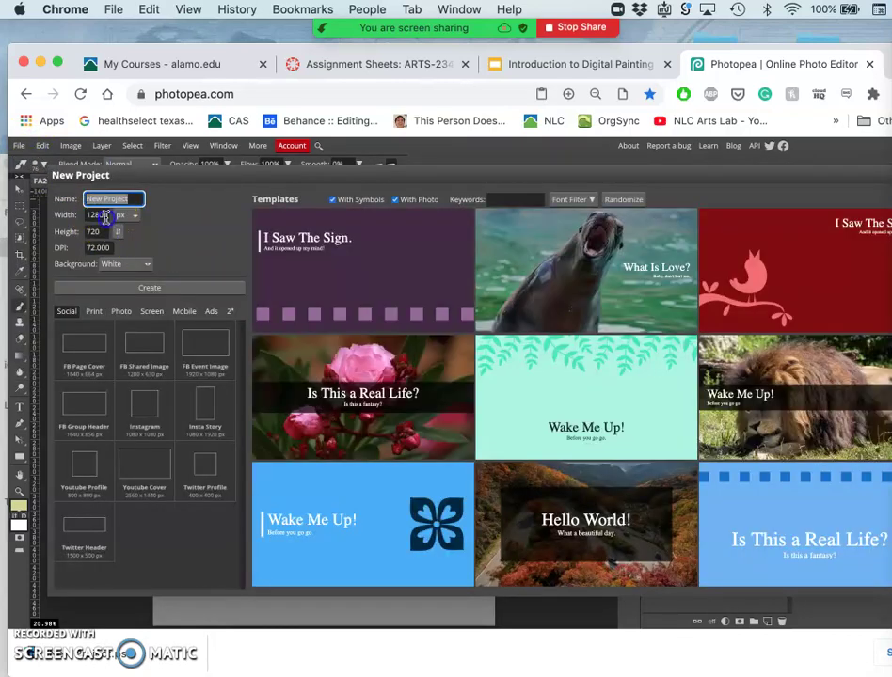
drag(105, 216, 84, 215)
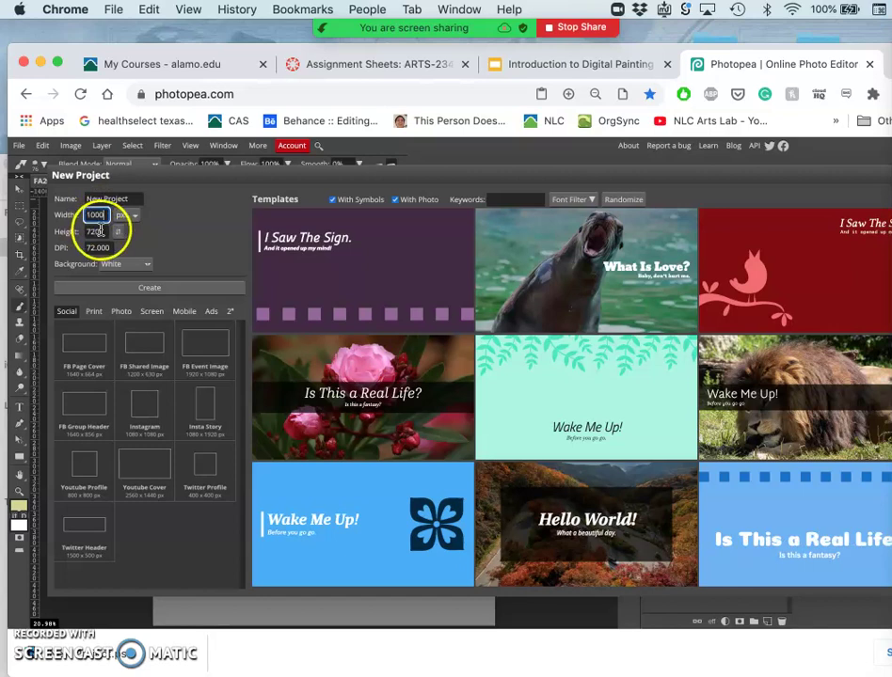
drag(100, 232, 90, 230)
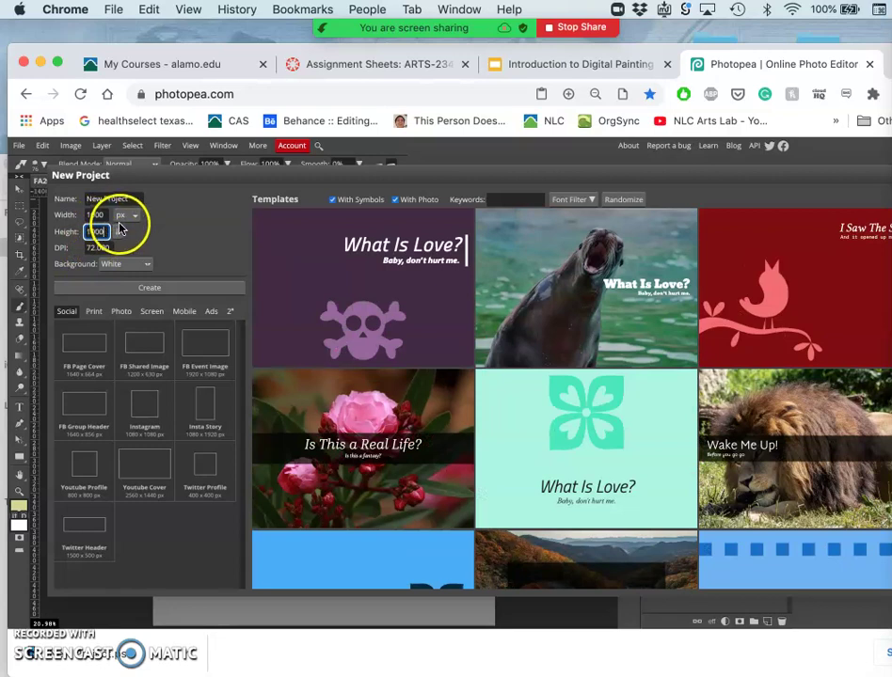
click(131, 290)
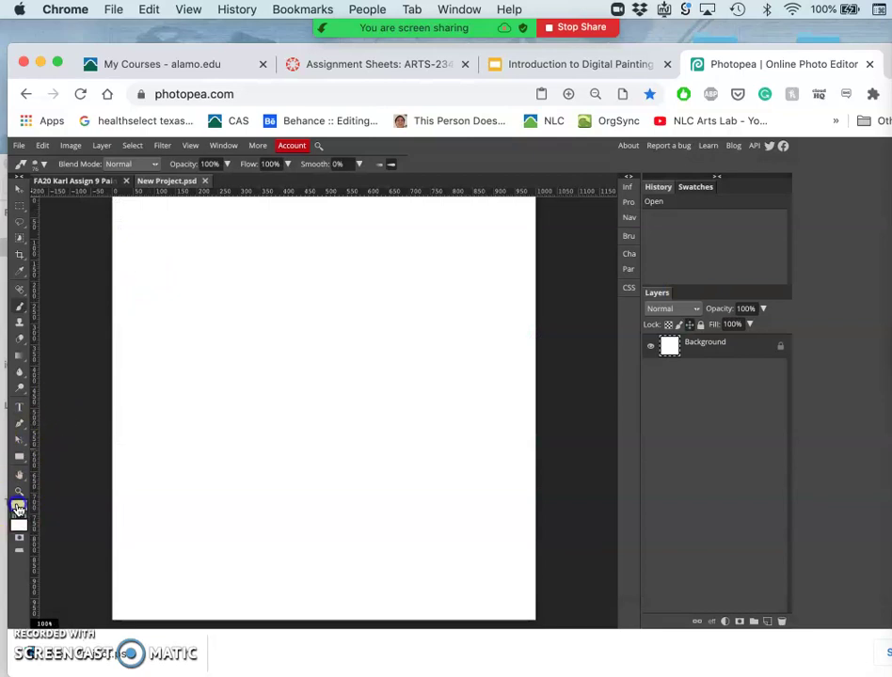
Set the foreground colour to black (000000).
click(17, 508)
click(105, 391)
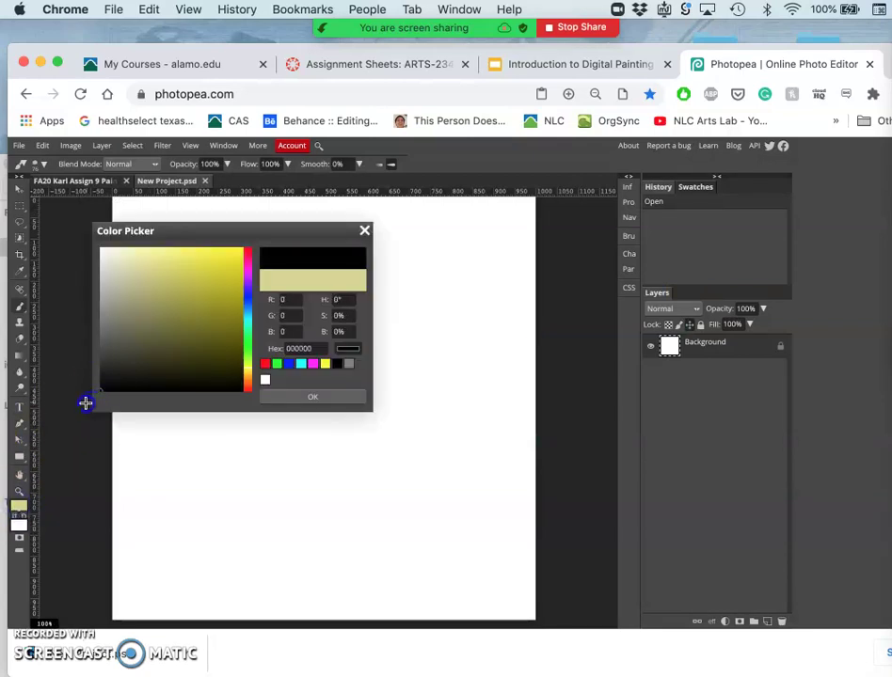
click(287, 396)
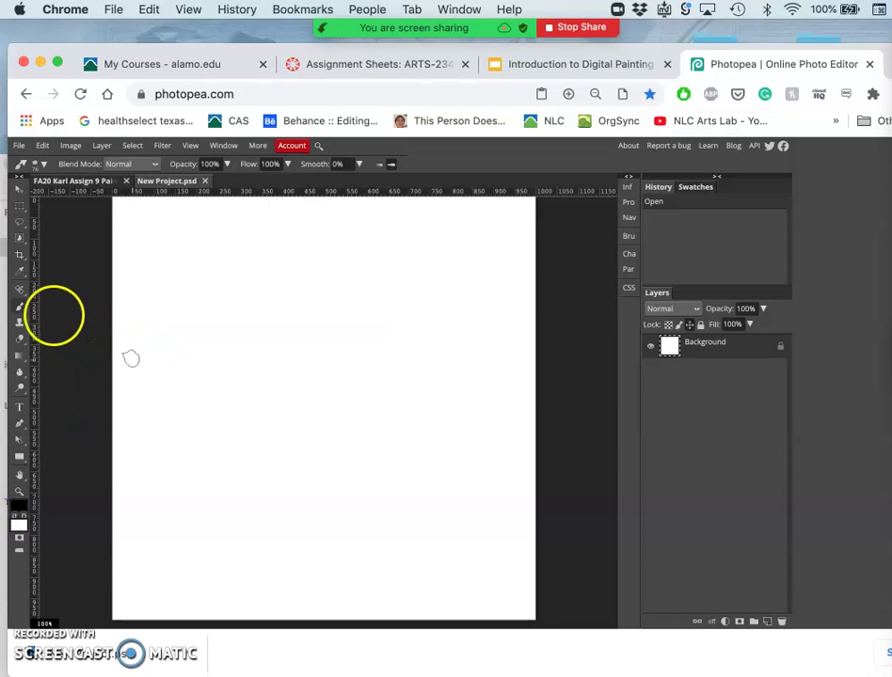
Scribble a thick zigzag with the 76 px textured brush diagonally across the blank canvas.
click(19, 305)
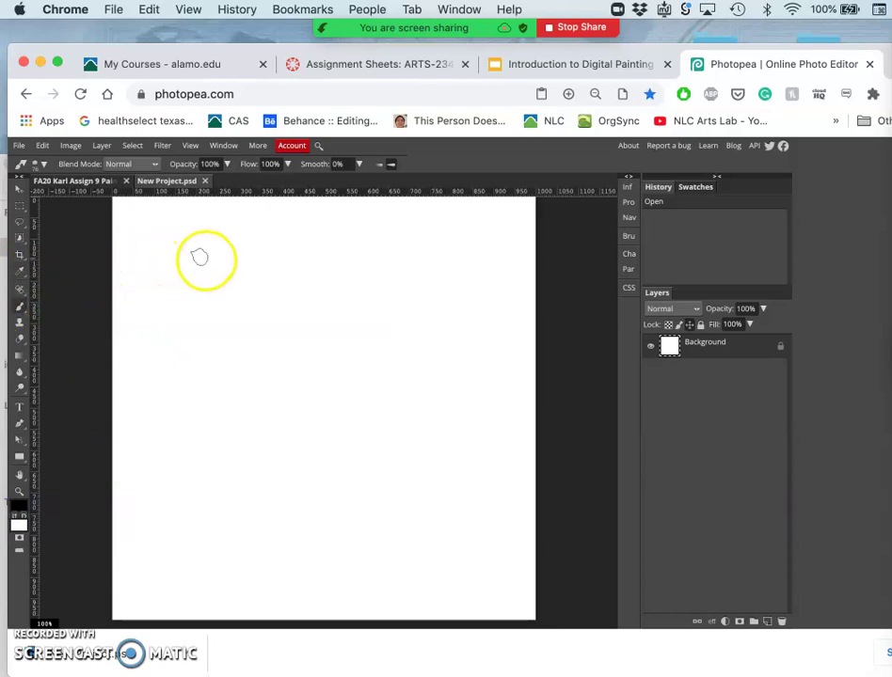
mouse_move(180, 282)
mouse_down()
mouse_move(262, 289)
mouse_move(253, 414)
mouse_move(301, 453)
mouse_move(375, 403)
mouse_move(418, 534)
mouse_move(459, 597)
mouse_move(438, 533)
mouse_up()
mouse_move(383, 462)
mouse_down()
mouse_move(235, 462)
mouse_move(229, 405)
mouse_up()
drag(219, 363, 202, 384)
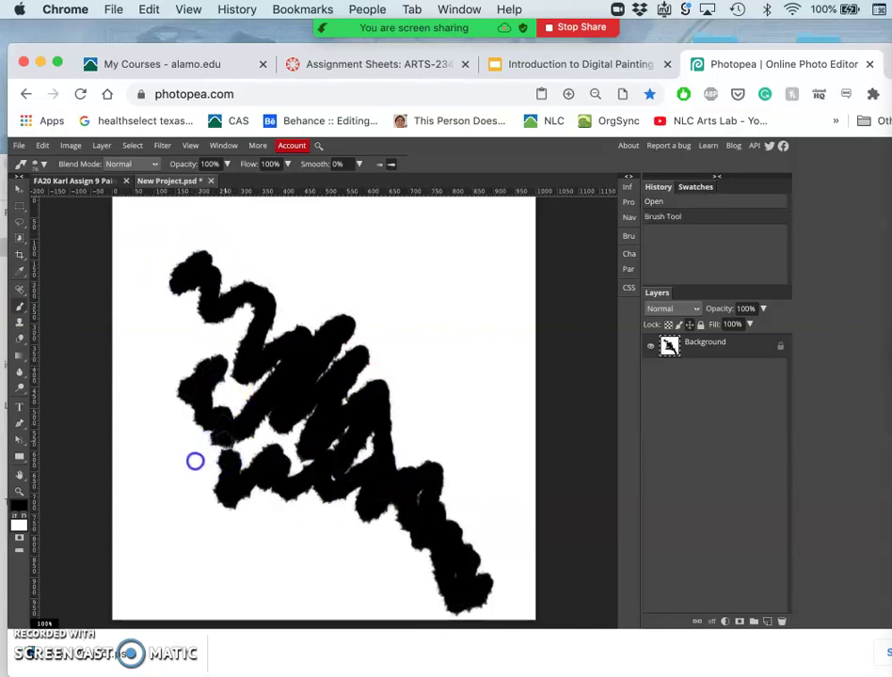
Add several short black strokes with the 76 px textured brush below the zigzag, in the canvas's lower-left area.
mouse_move(192, 465)
mouse_down()
mouse_move(158, 420)
mouse_move(167, 433)
mouse_up()
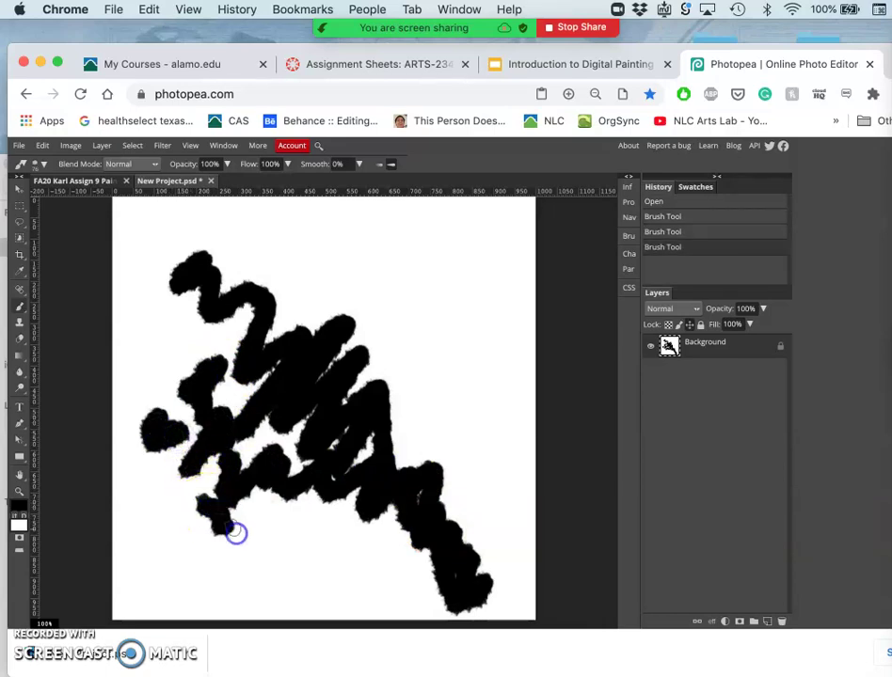
drag(236, 534, 238, 532)
mouse_move(275, 515)
mouse_down()
mouse_move(298, 548)
mouse_move(348, 561)
mouse_up()
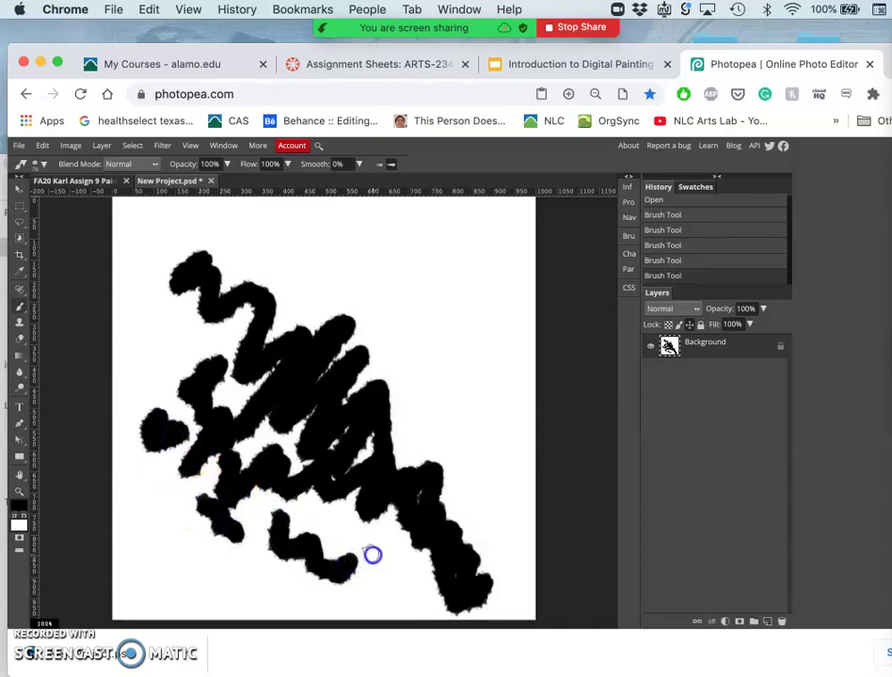
Enlarge the textured brush to 231 px and paint broad black strokes over the upper-left, middle and lower parts of the scribble.
click(38, 165)
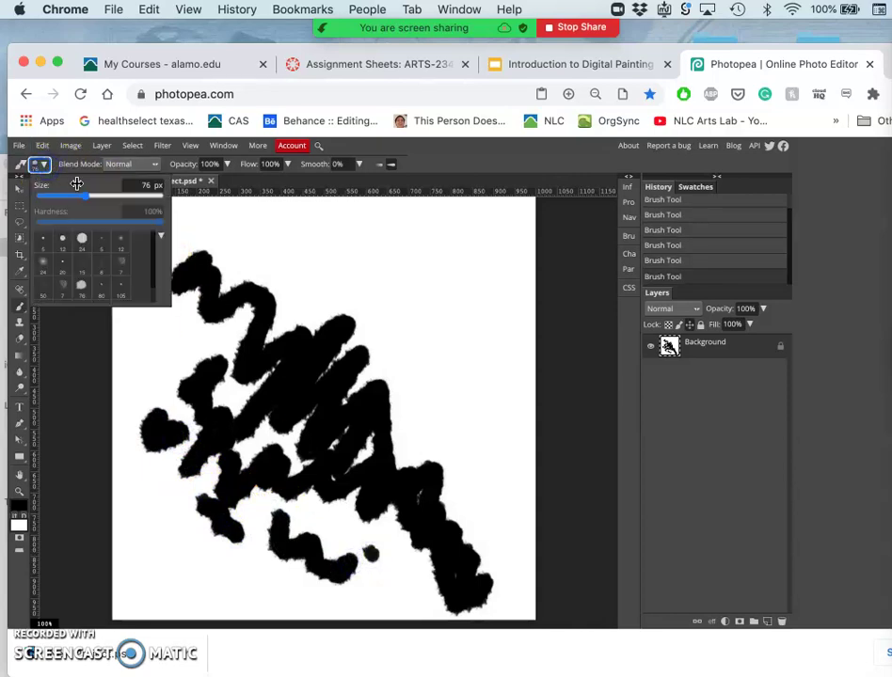
drag(81, 187, 109, 198)
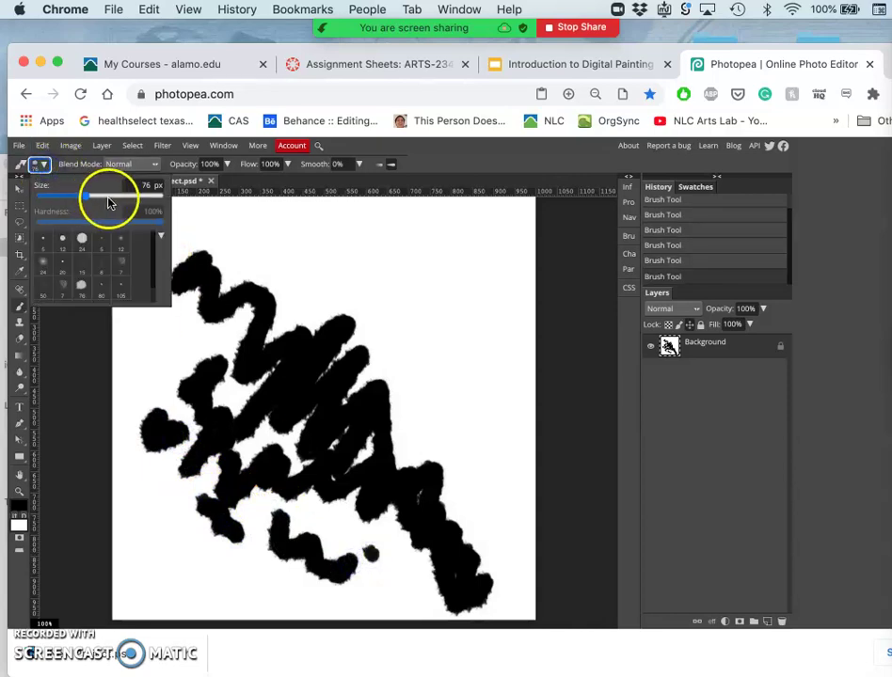
click(149, 346)
mouse_move(194, 352)
mouse_down()
mouse_move(277, 422)
mouse_move(261, 417)
mouse_move(292, 408)
mouse_move(291, 261)
mouse_move(267, 250)
mouse_move(256, 225)
mouse_move(242, 235)
mouse_move(242, 265)
mouse_move(198, 251)
mouse_up()
mouse_move(410, 388)
mouse_down()
mouse_move(436, 414)
mouse_move(410, 391)
mouse_move(404, 355)
mouse_move(380, 349)
mouse_move(375, 325)
mouse_up()
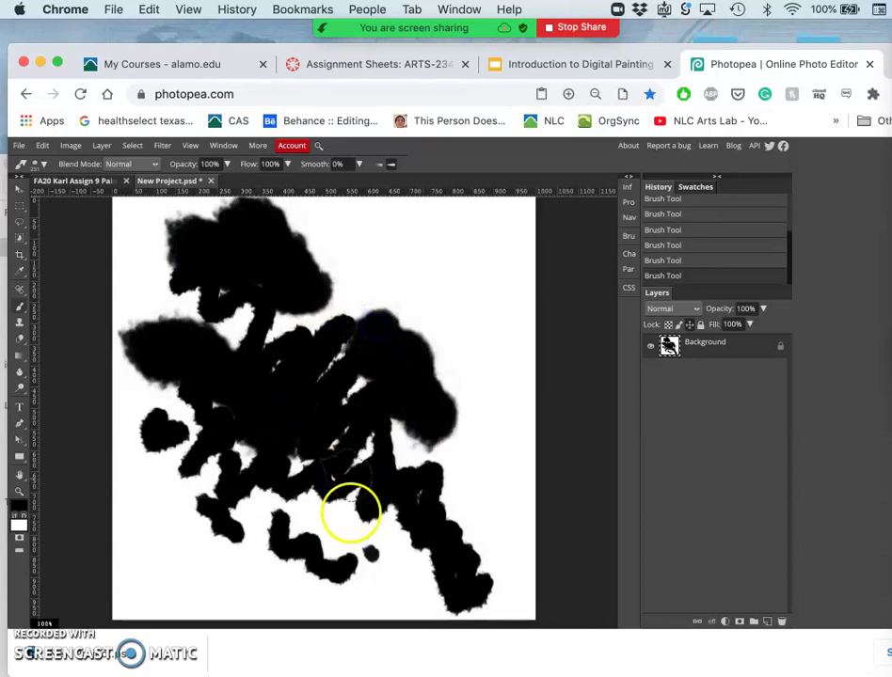
mouse_move(352, 514)
mouse_down()
mouse_move(358, 521)
mouse_move(338, 533)
mouse_move(223, 475)
mouse_up()
Set up the Eraser in Brush mode with the grainy 7 px preset enlarged to 215 px.
click(20, 335)
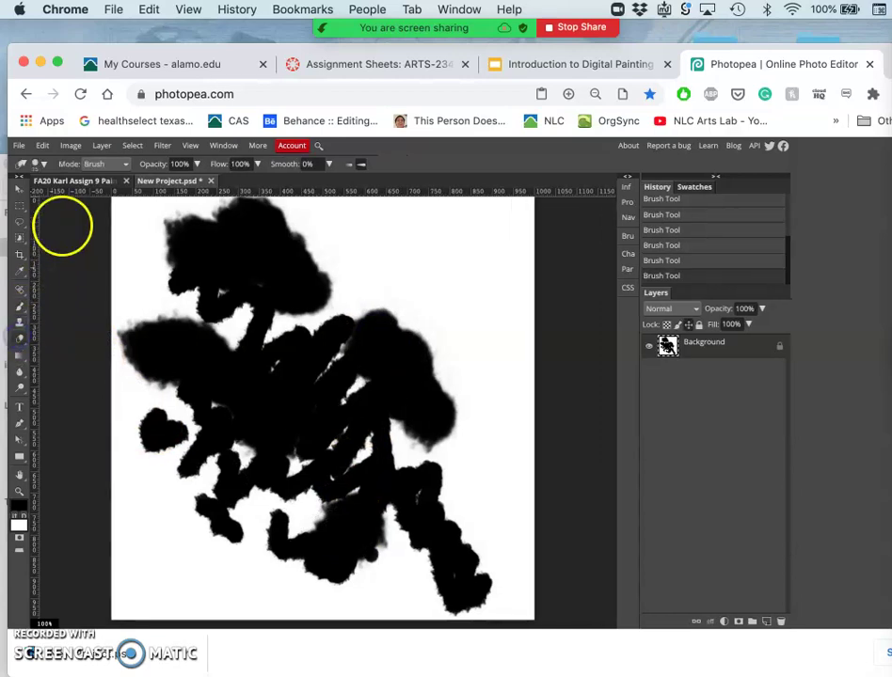
click(108, 166)
click(58, 171)
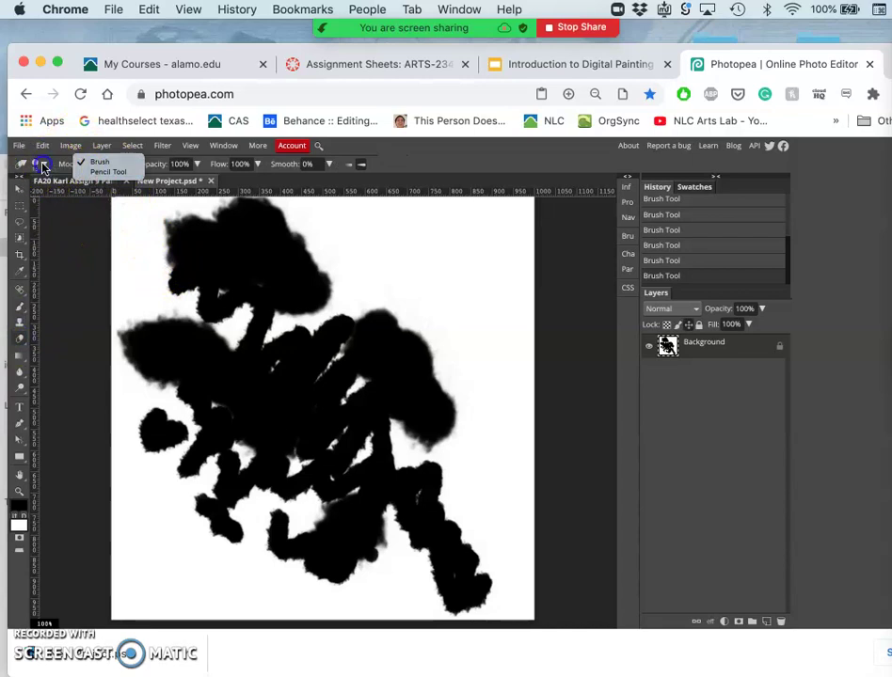
click(41, 164)
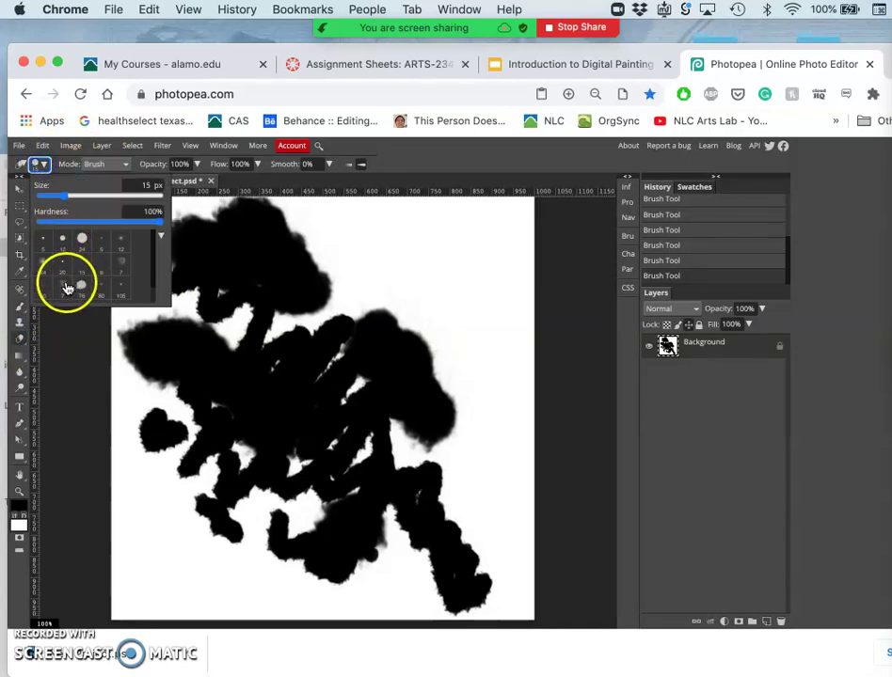
click(64, 285)
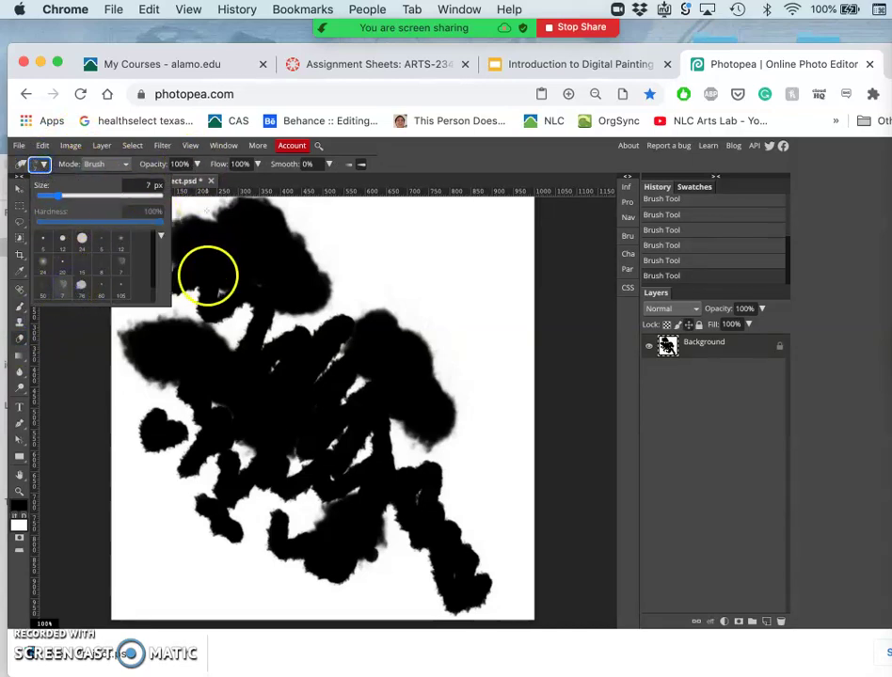
mouse_move(58, 195)
mouse_down()
mouse_move(120, 203)
mouse_move(110, 195)
mouse_up()
Try erasing grainy patches below the upper-left black shape, and undo both eraser strokes.
mouse_move(236, 314)
mouse_down()
mouse_move(214, 339)
mouse_move(175, 349)
mouse_move(167, 327)
mouse_move(179, 283)
mouse_up()
key(super+z)
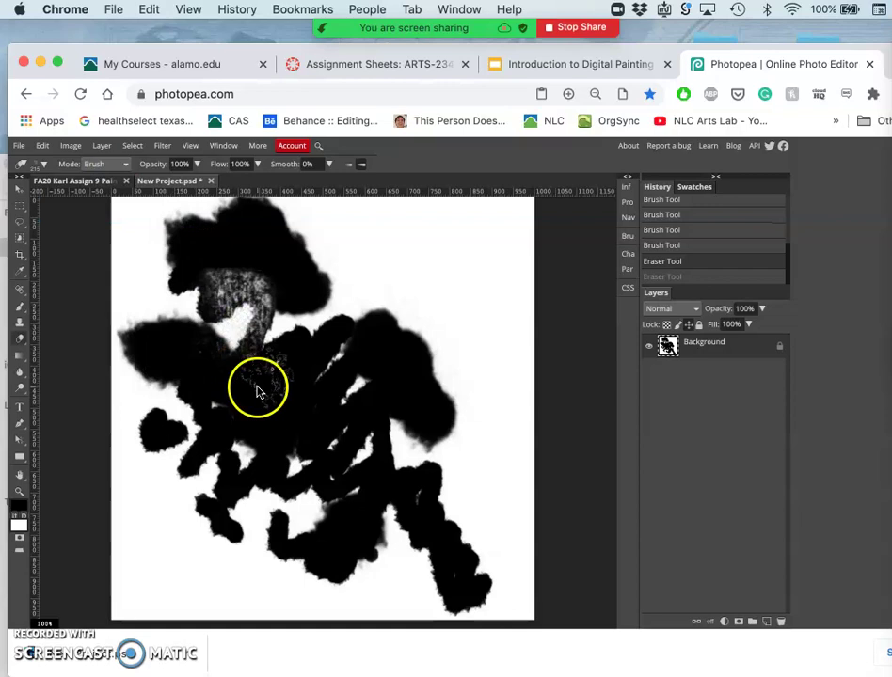
key(super+z)
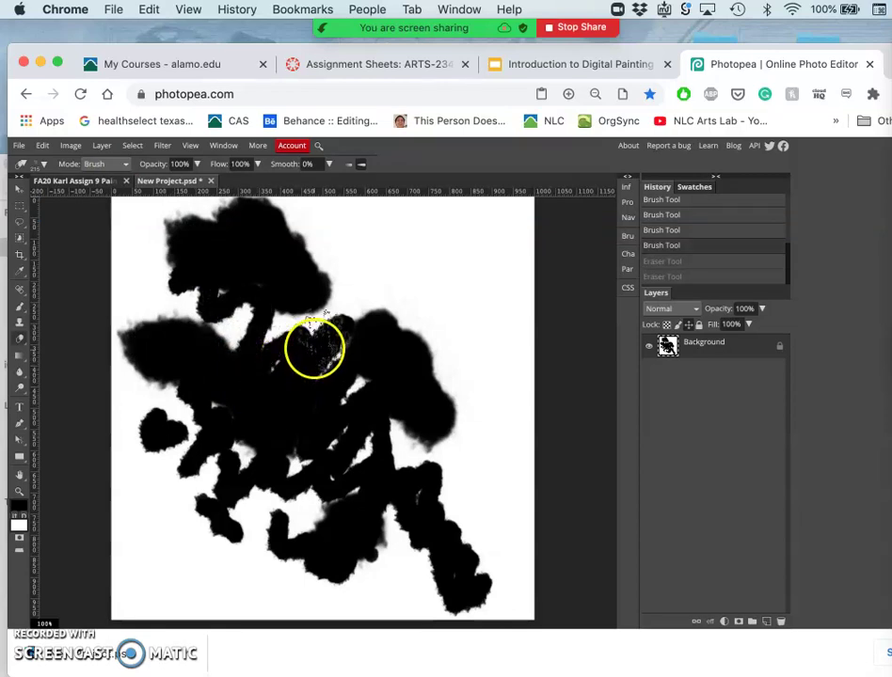
Erase grainy patches across the middle and lower black shapes with the 215 px textured eraser.
drag(312, 355, 379, 428)
mouse_move(280, 533)
mouse_down()
mouse_move(432, 585)
mouse_move(268, 419)
mouse_move(220, 358)
mouse_move(291, 419)
mouse_move(365, 453)
mouse_move(345, 389)
mouse_move(252, 282)
mouse_up()
Switch to the Brush tool with the grainy 7 px preset at 393 px and paint black texture along the scribble's right side.
mouse_move(7, 367)
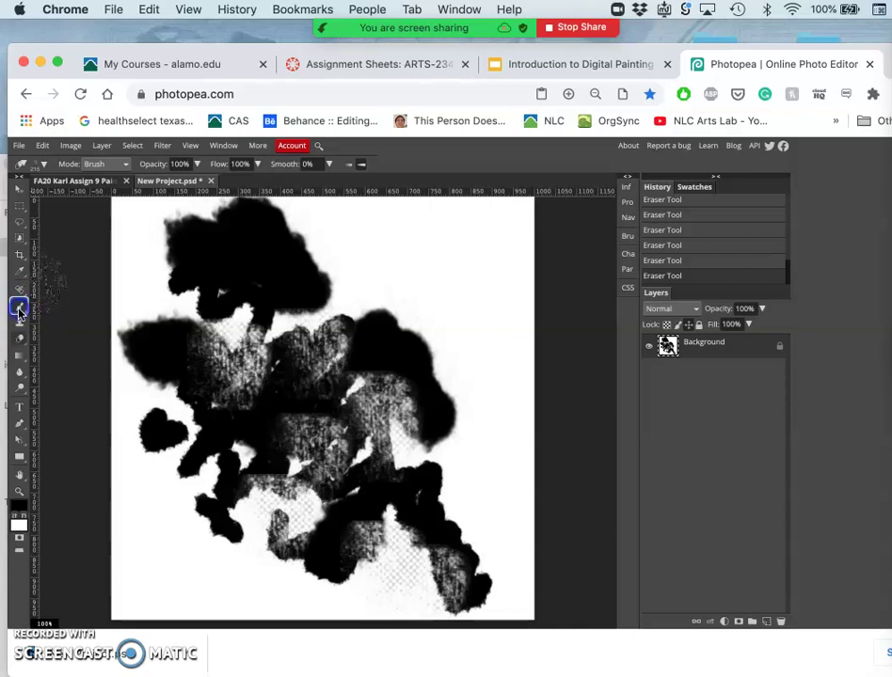
click(19, 308)
click(46, 165)
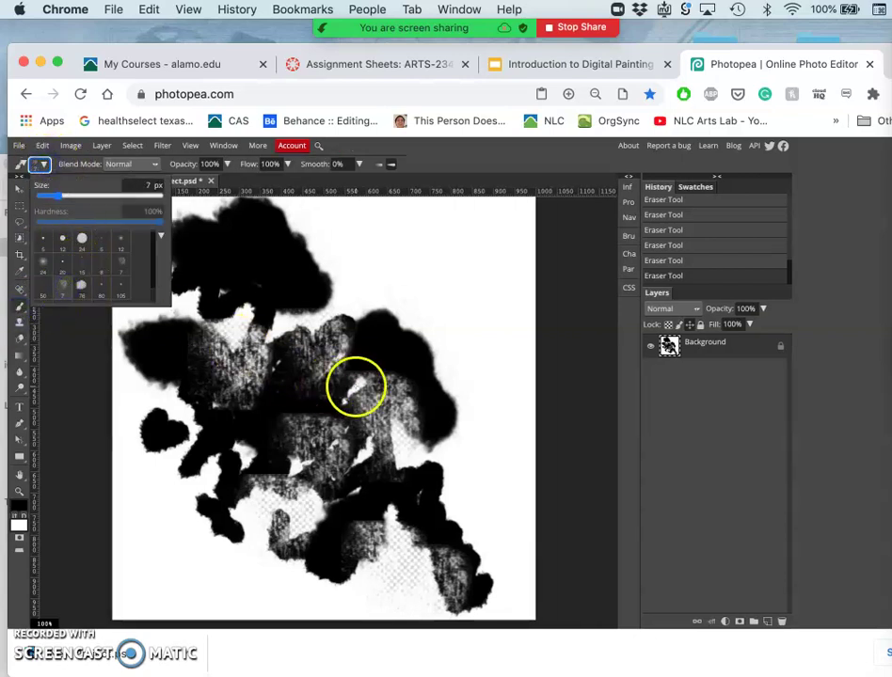
click(126, 197)
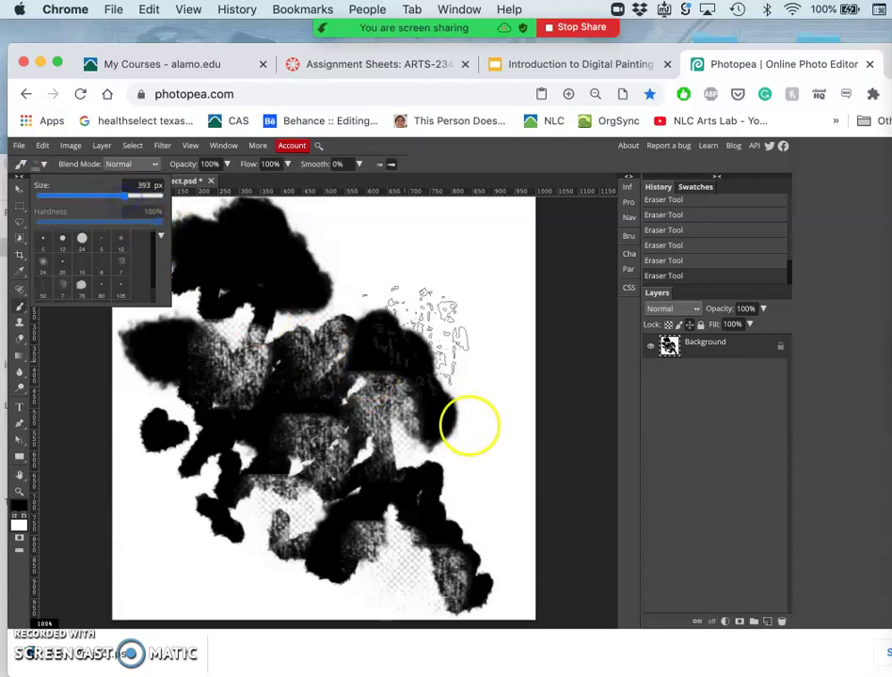
click(462, 448)
drag(424, 488, 434, 497)
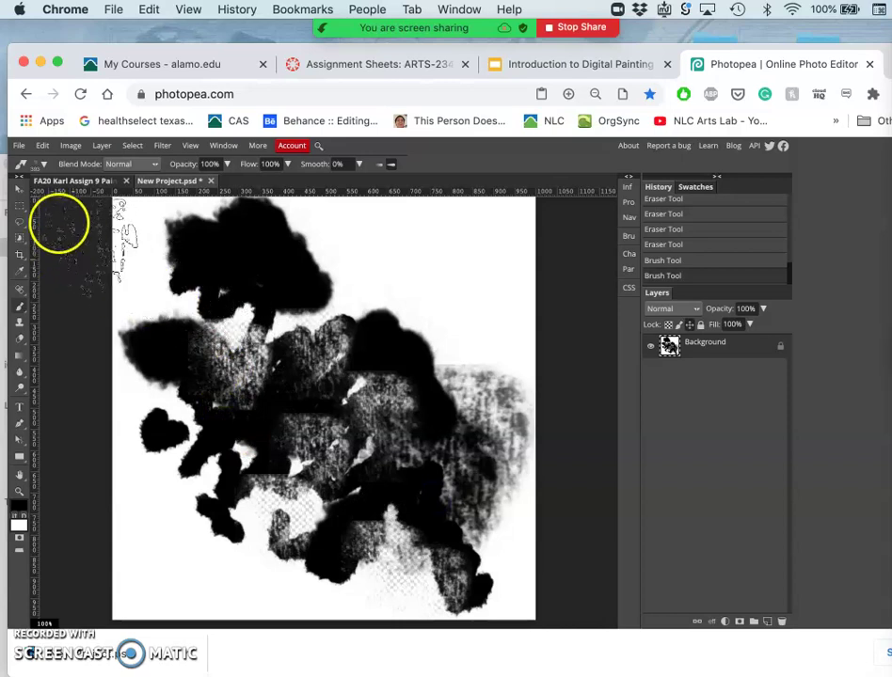
Set the 76 px textured brush to 33 px, with size jitter 34%, minimal diameter 27%, roundness jitter 22% and minimal roundness 20%.
click(44, 166)
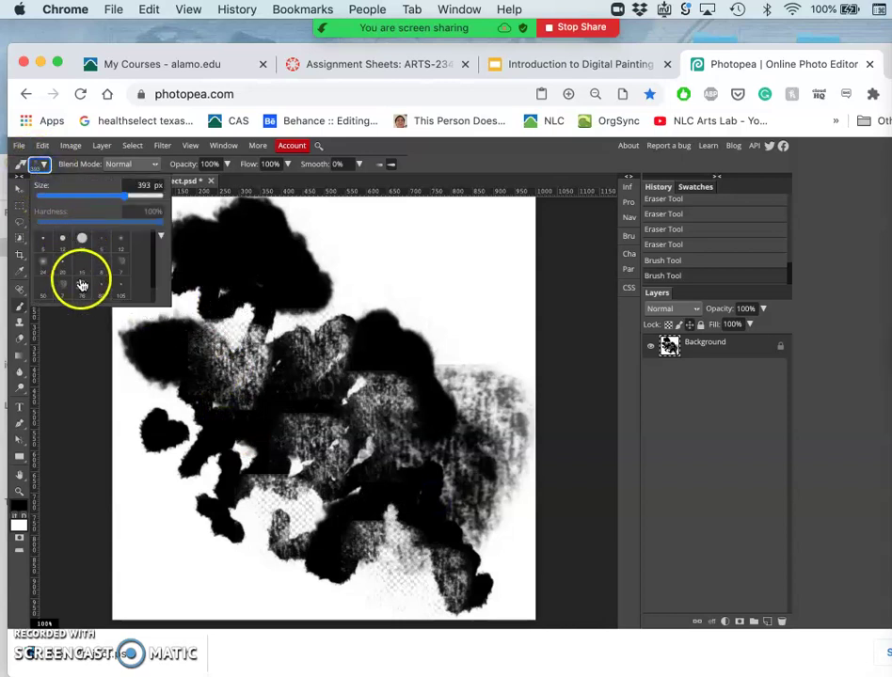
drag(87, 194, 73, 196)
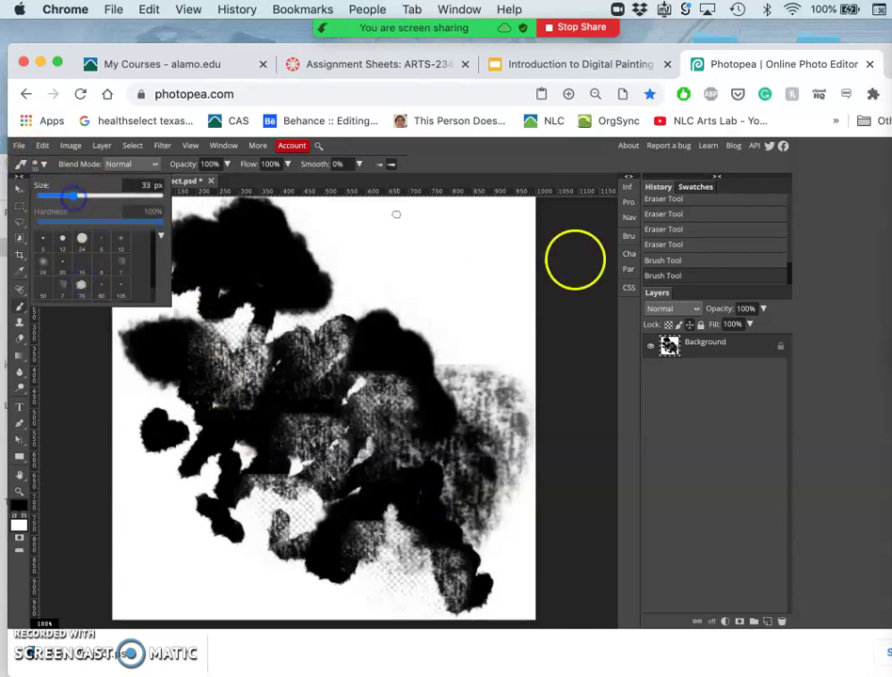
click(628, 237)
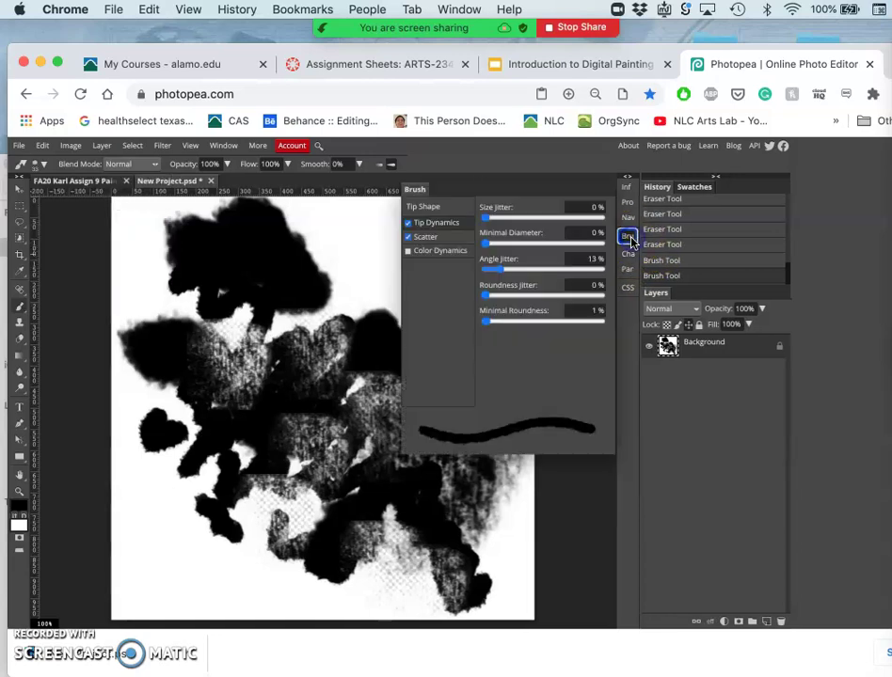
click(525, 218)
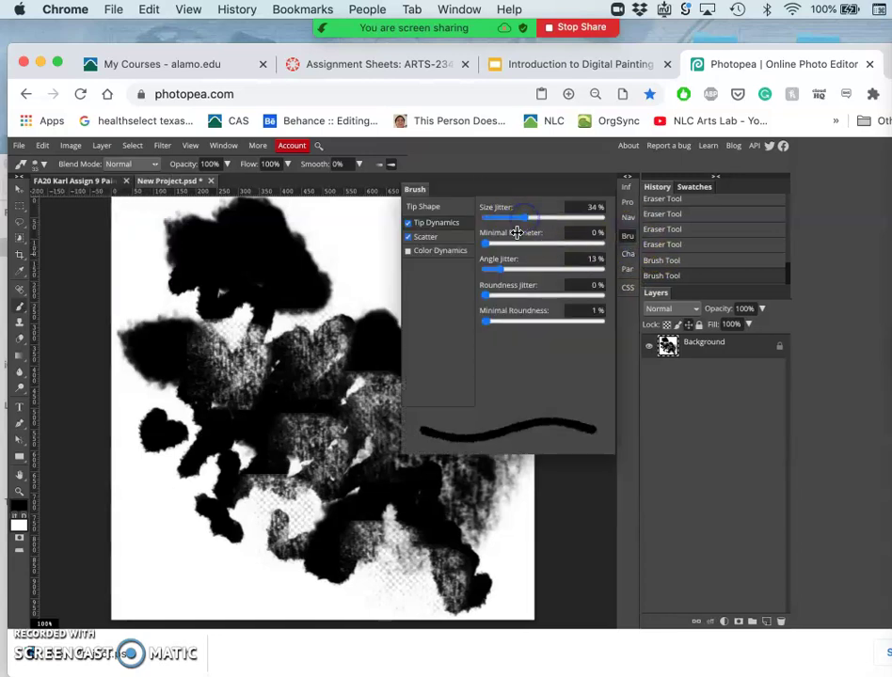
click(511, 294)
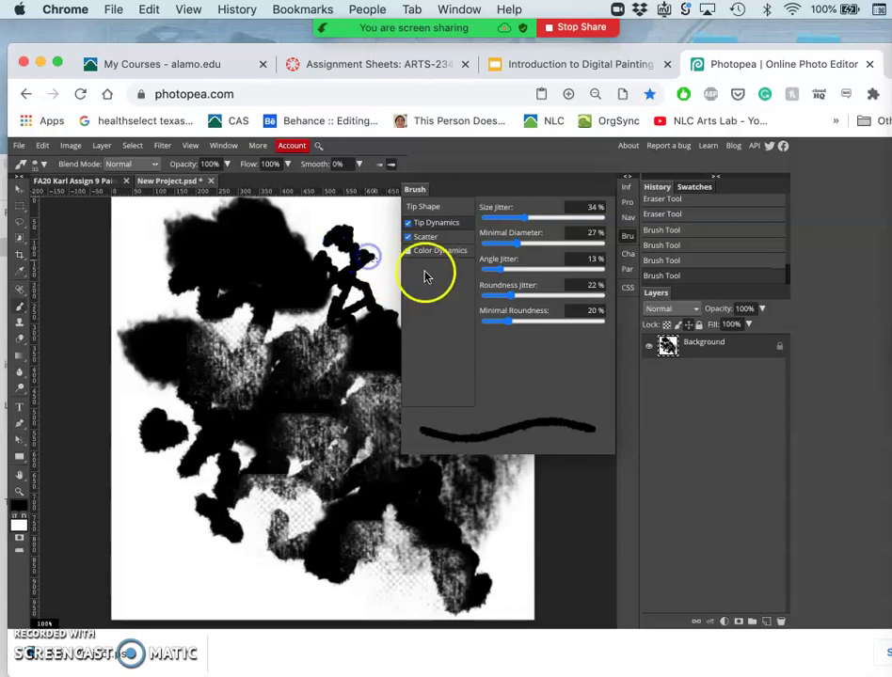
Paint small separate black marks with the jittered 33 px brush in the white area at the canvas's upper right.
click(628, 235)
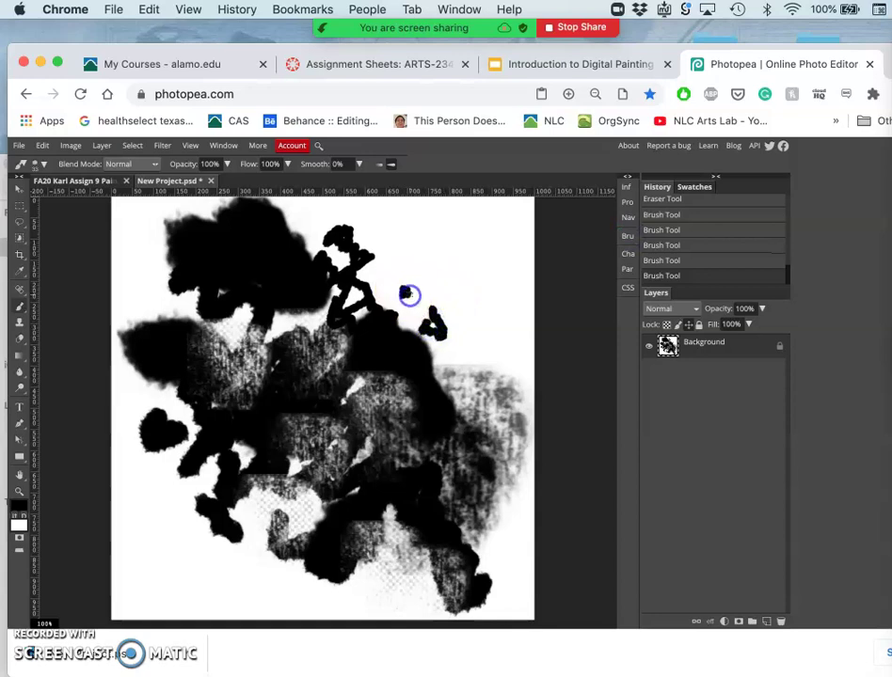
click(407, 295)
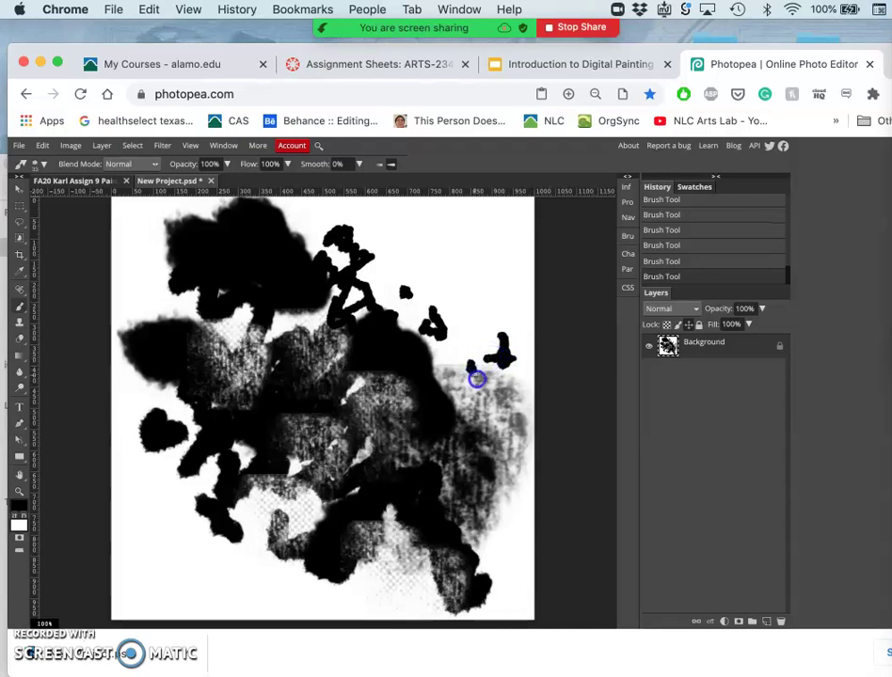
Enlarge the textured brush to 368 px and stamp three soft black blobs in the canvas's lower-left area.
click(42, 165)
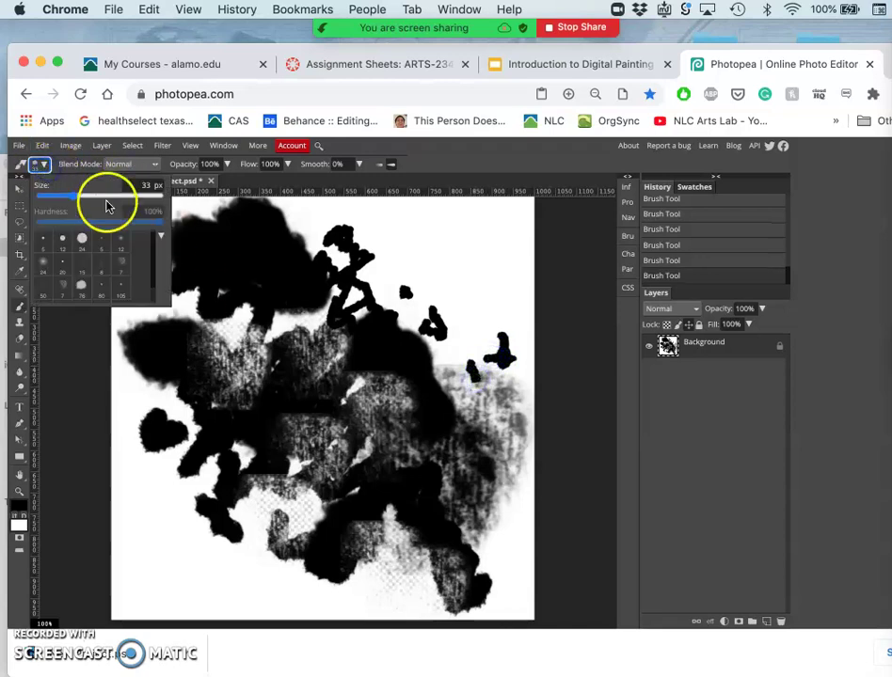
drag(114, 198, 123, 197)
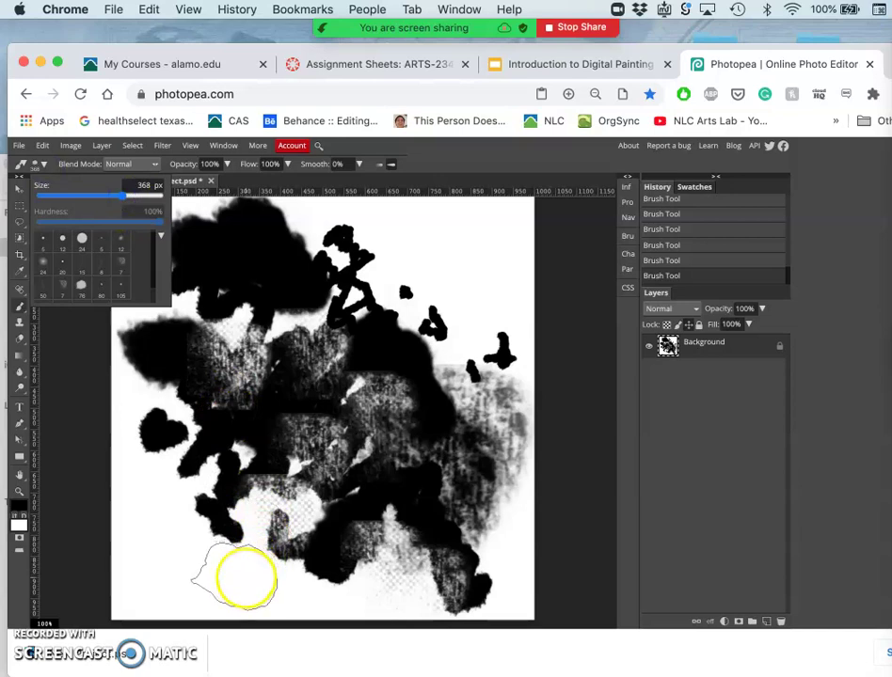
click(247, 579)
click(265, 539)
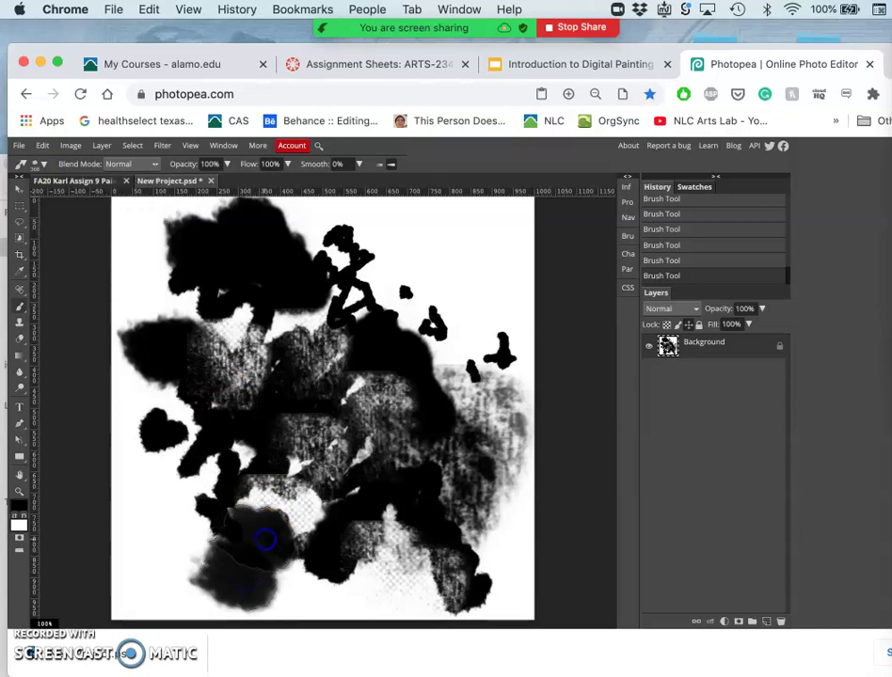
click(173, 513)
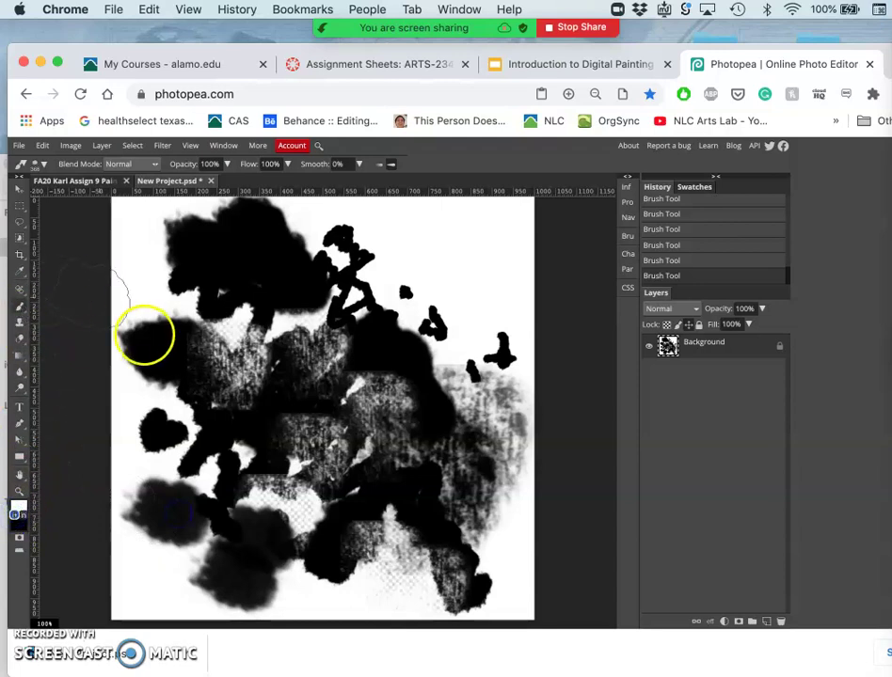
With white as the foreground colour, paint texture over the lower-left black blobs using the grainy 7 px preset at 486 px.
click(44, 165)
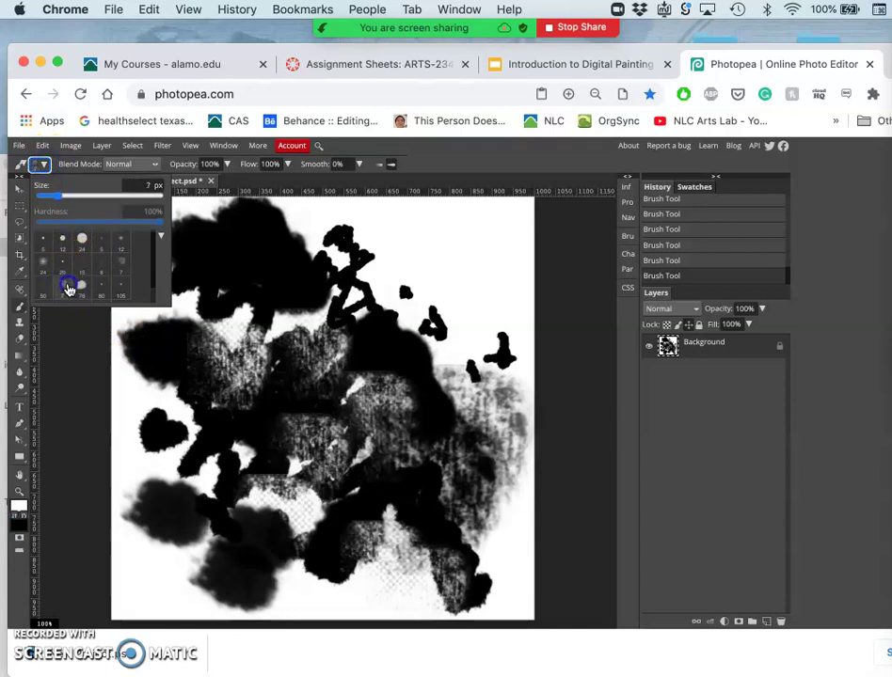
click(134, 195)
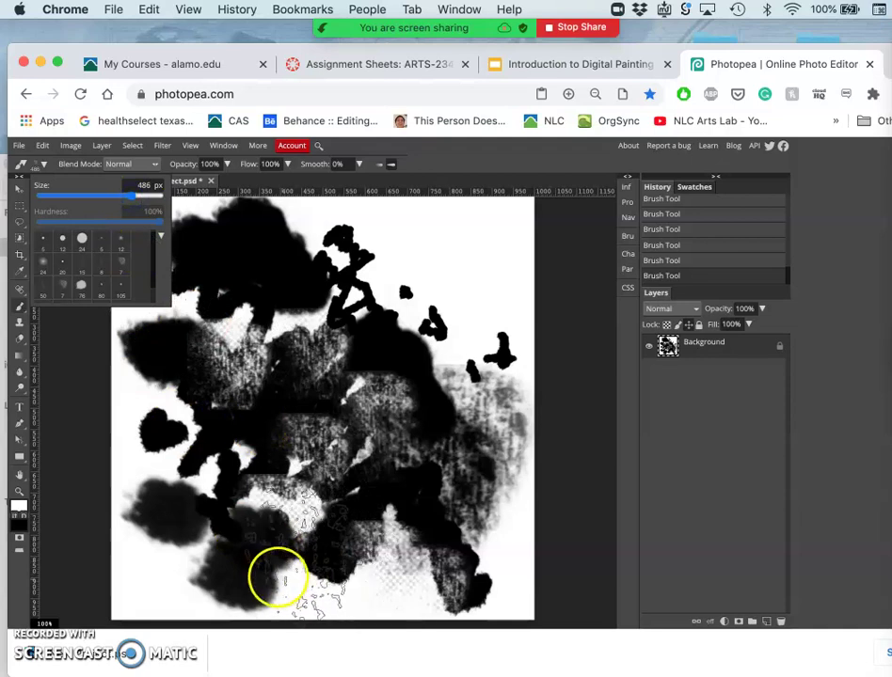
click(276, 577)
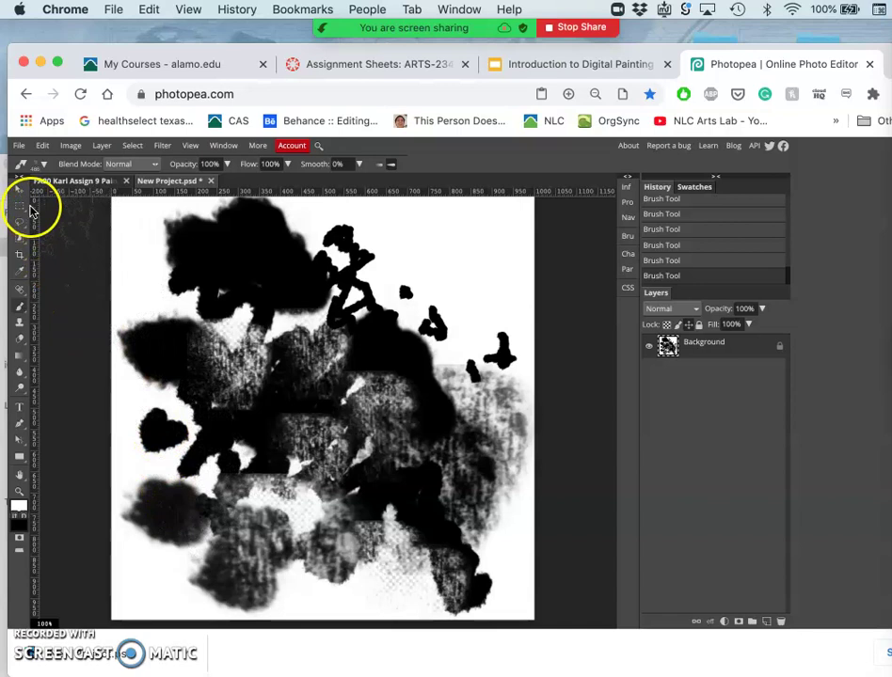
Switch to the other grainy 7 px preset at 273 px and dab white texture over the small marks on the right.
click(44, 165)
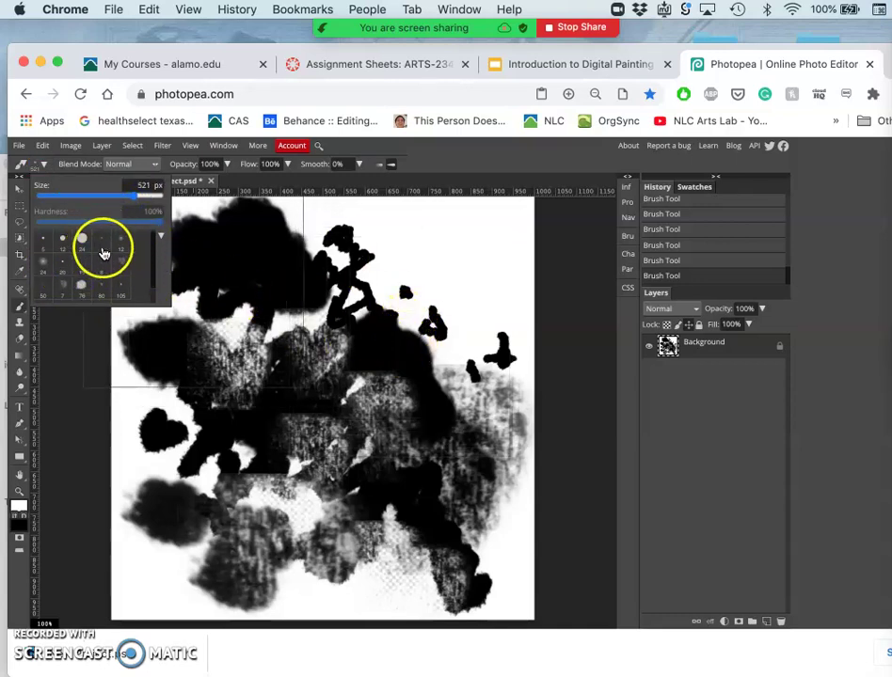
click(120, 264)
click(114, 197)
click(461, 356)
right_click(461, 358)
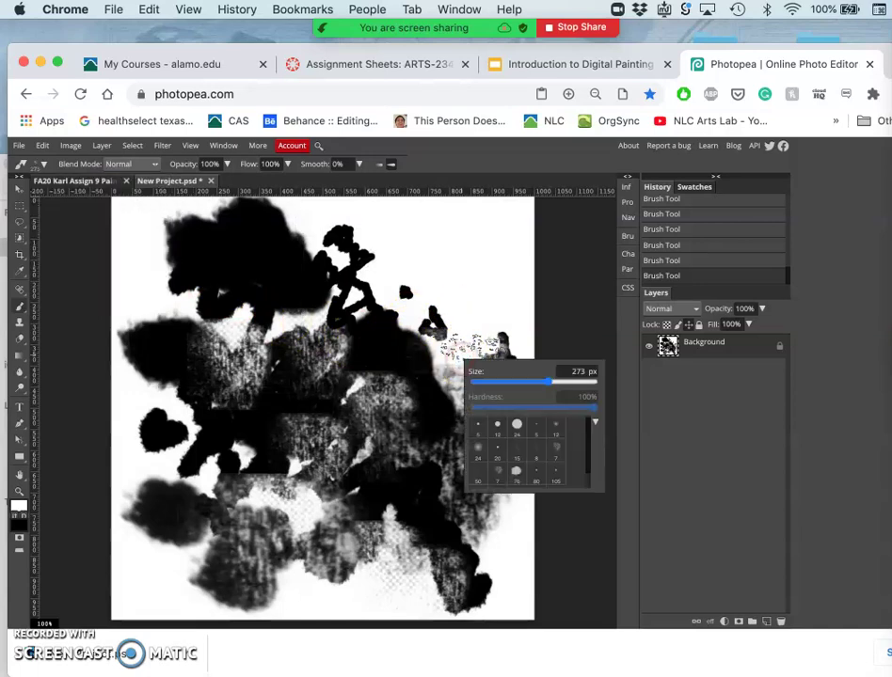
click(443, 346)
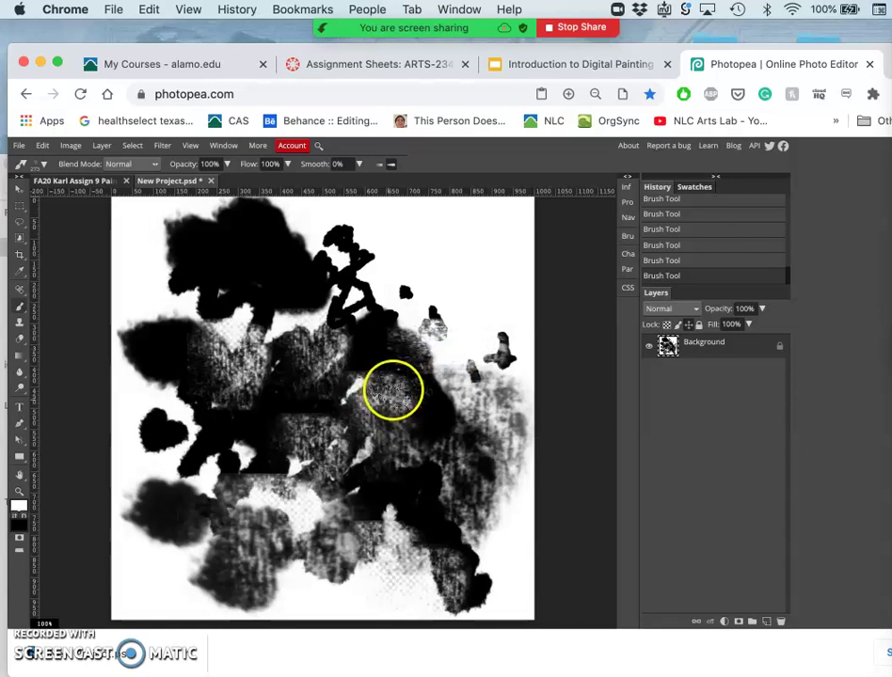
Brush white grainy highlights over the right, upper-left and lower-left black shapes.
click(397, 389)
drag(396, 388, 415, 398)
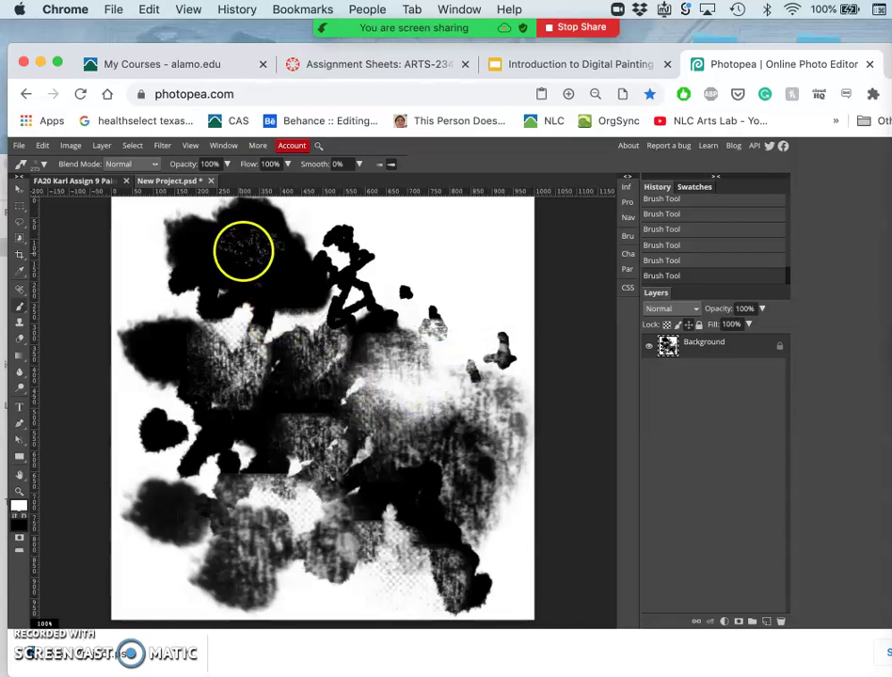
mouse_move(244, 250)
mouse_down()
mouse_move(283, 246)
mouse_move(252, 359)
mouse_move(386, 565)
mouse_move(230, 593)
mouse_move(181, 585)
mouse_move(148, 566)
mouse_move(141, 537)
mouse_move(431, 654)
mouse_move(458, 609)
mouse_move(372, 330)
mouse_move(312, 289)
mouse_move(144, 266)
mouse_up()
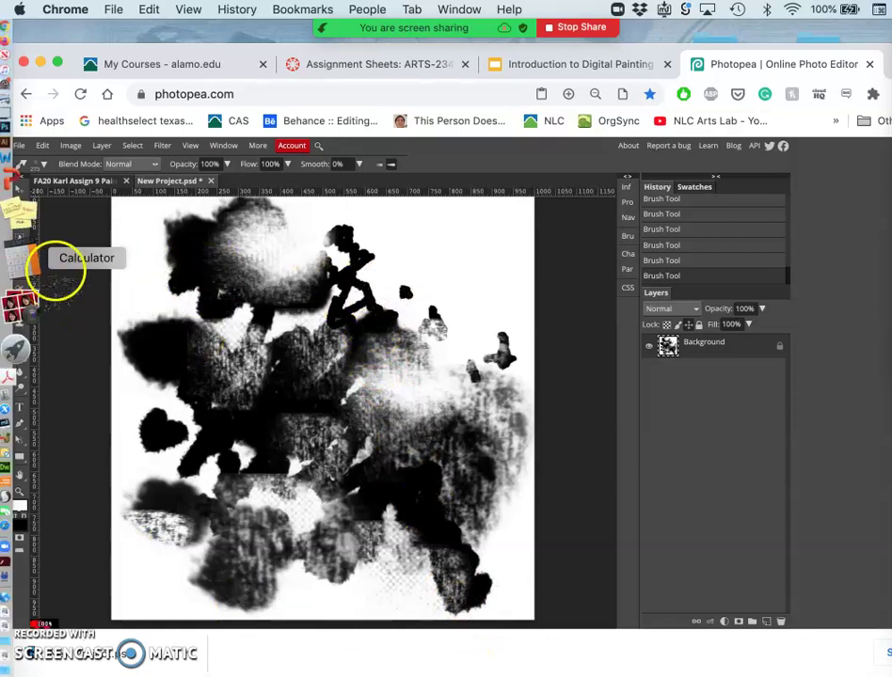
Choose the textured 76 px preset at 176 px and, with black in the foreground, paint dark blobs over the painting's lower-middle area.
click(42, 164)
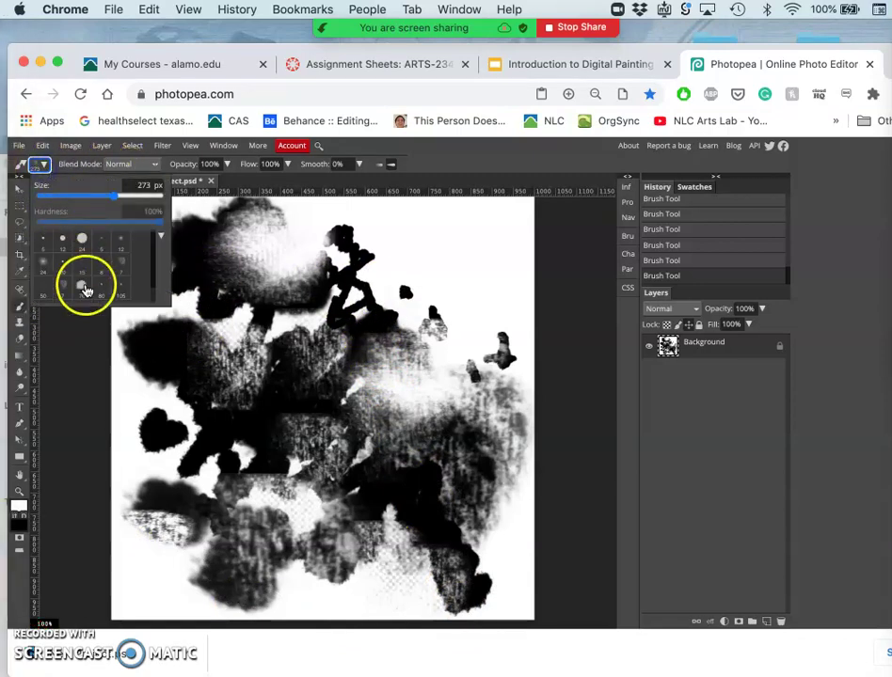
drag(88, 195, 102, 199)
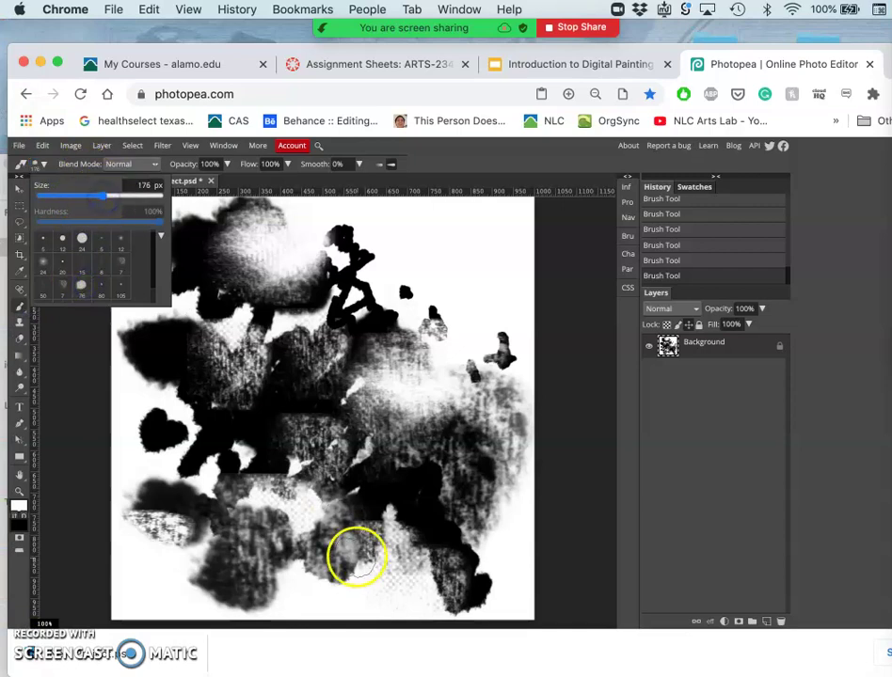
click(20, 515)
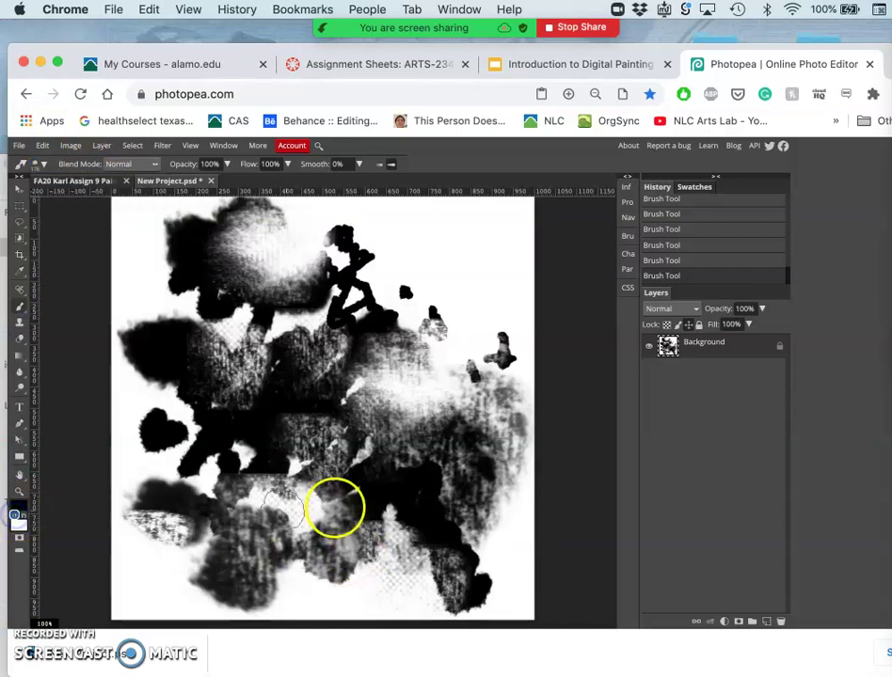
mouse_move(322, 484)
mouse_down()
mouse_move(350, 532)
mouse_move(376, 544)
mouse_move(380, 571)
mouse_move(363, 553)
mouse_move(329, 557)
mouse_up()
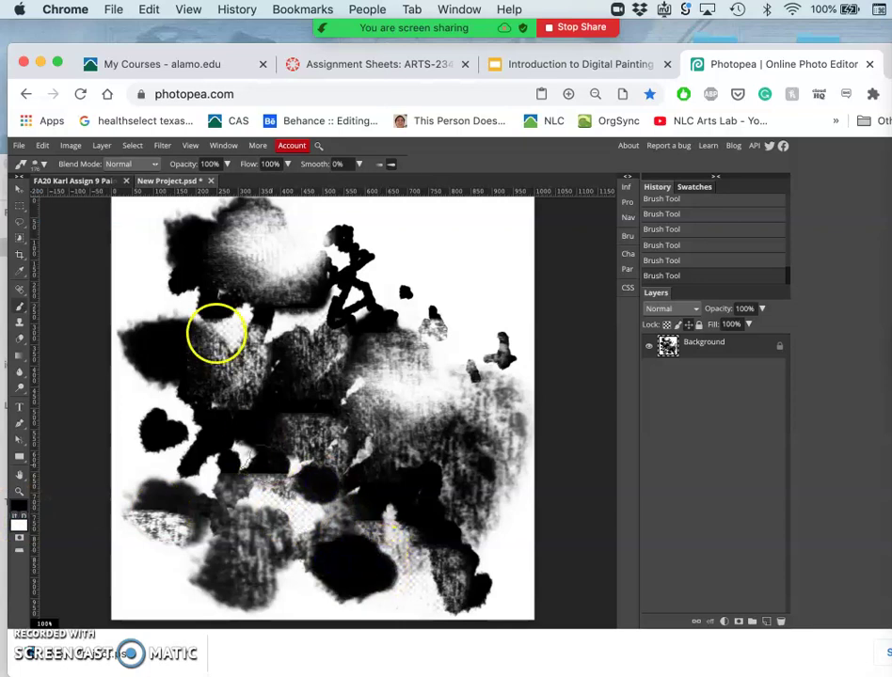
Dab black beside the upper-left shape and the thin crossing strokes, and undo the last stroke on the right.
click(179, 282)
drag(178, 282, 186, 298)
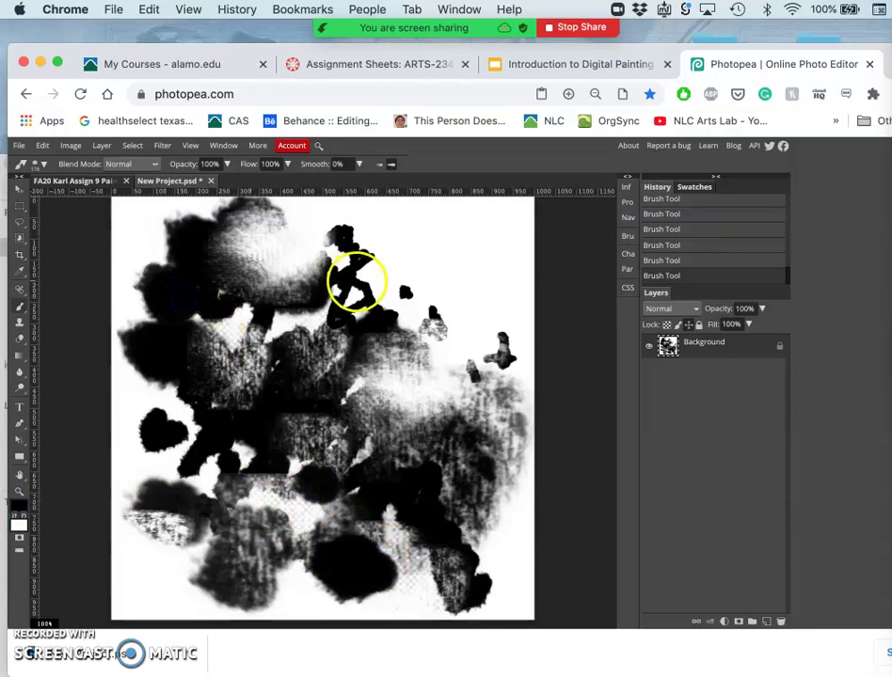
drag(357, 280, 378, 287)
mouse_move(472, 414)
mouse_down()
mouse_move(457, 461)
mouse_move(489, 489)
mouse_up()
key(super+z)
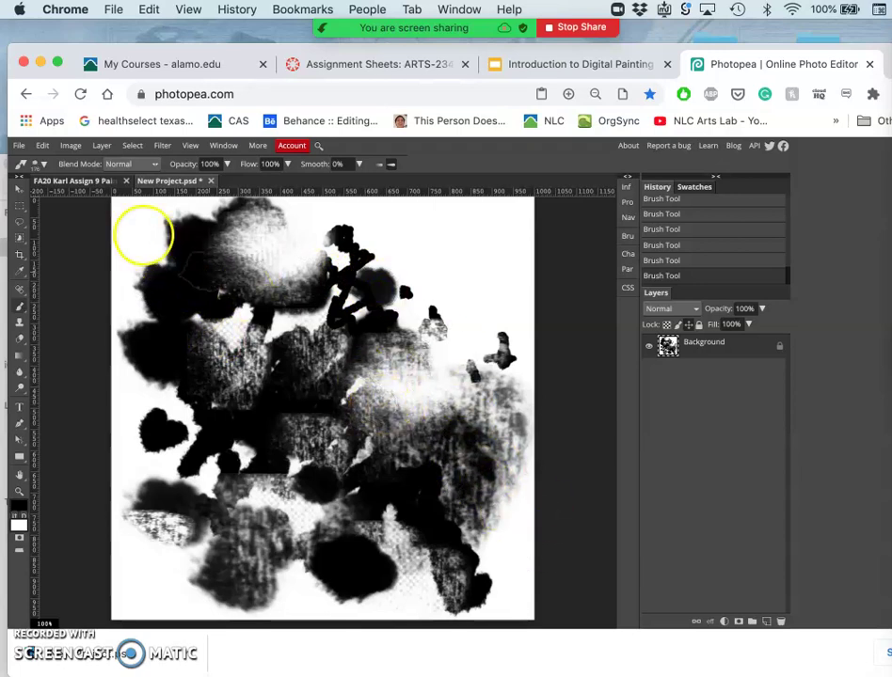
Define the 176 px textured brush as a new preset and stamp one black blob near the canvas's upper-right corner.
click(43, 168)
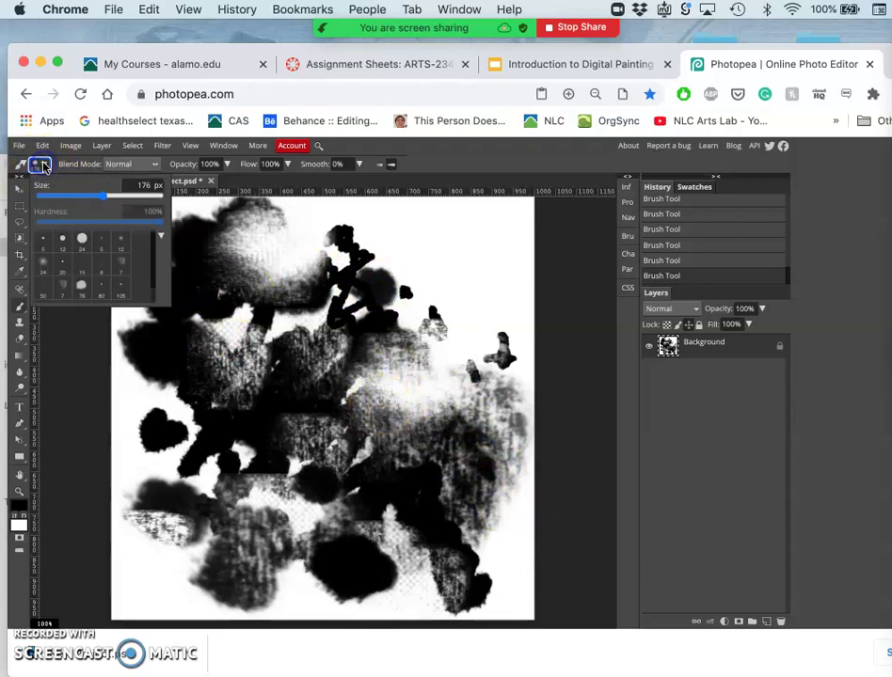
click(160, 237)
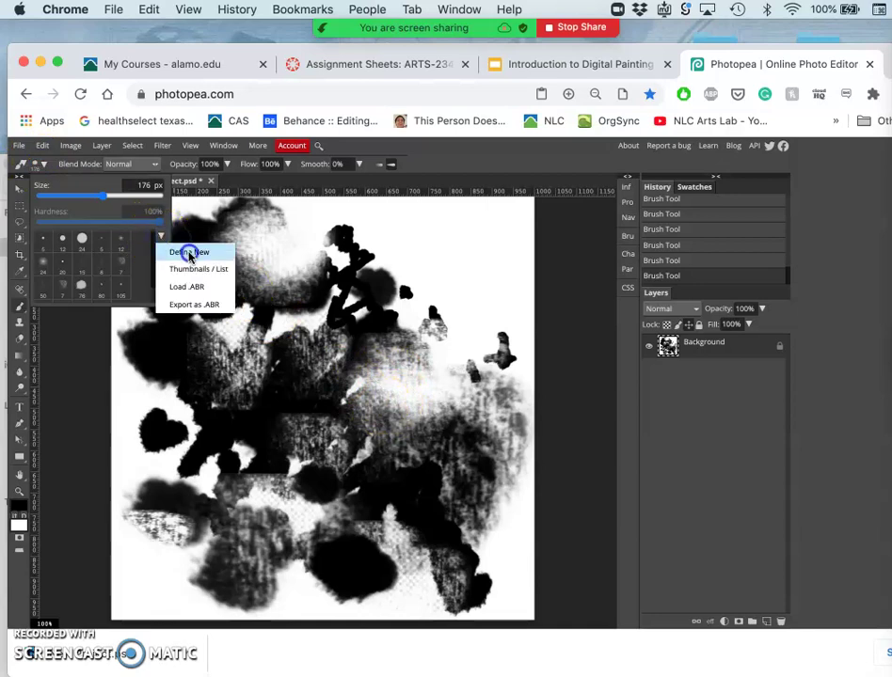
click(189, 252)
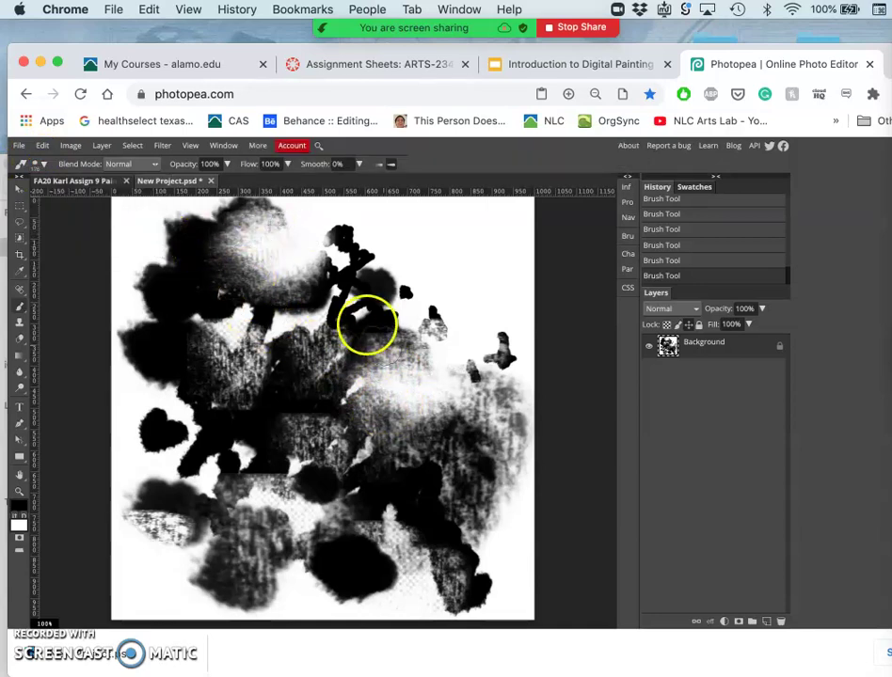
click(43, 165)
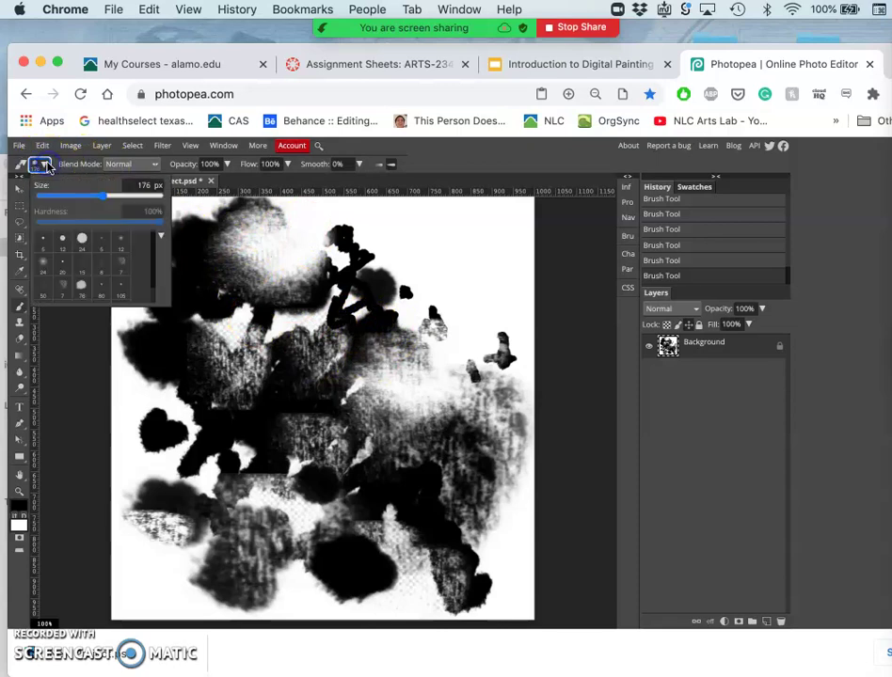
scroll(111, 277, down, 2)
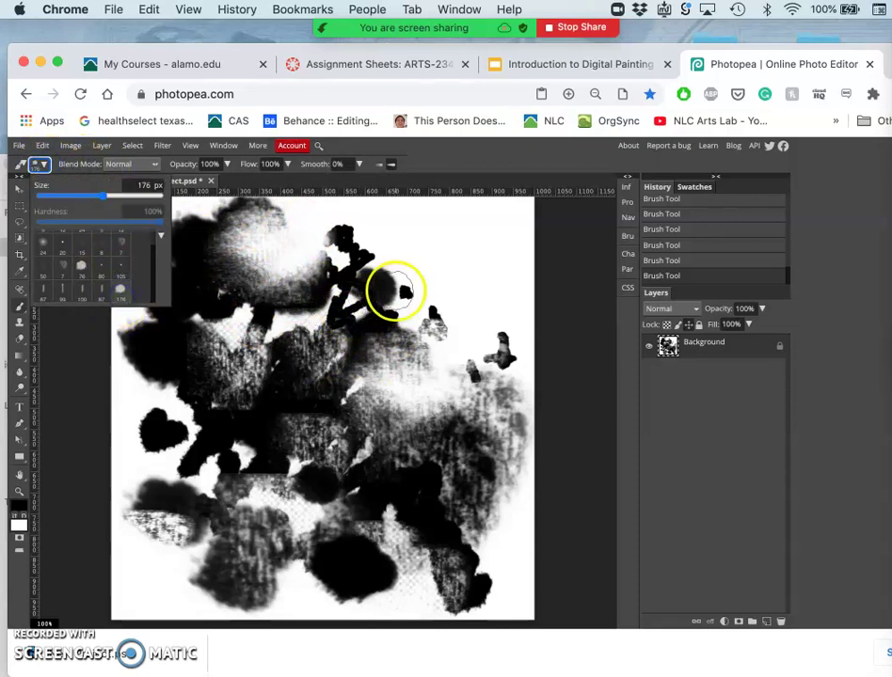
click(472, 250)
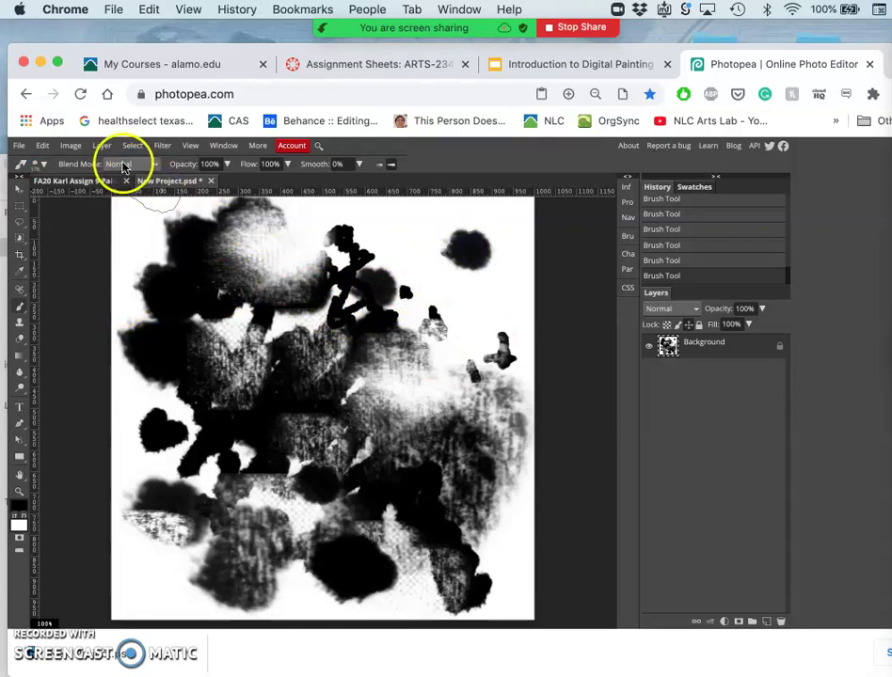
Enlarge the textured brush to 714 px.
click(43, 167)
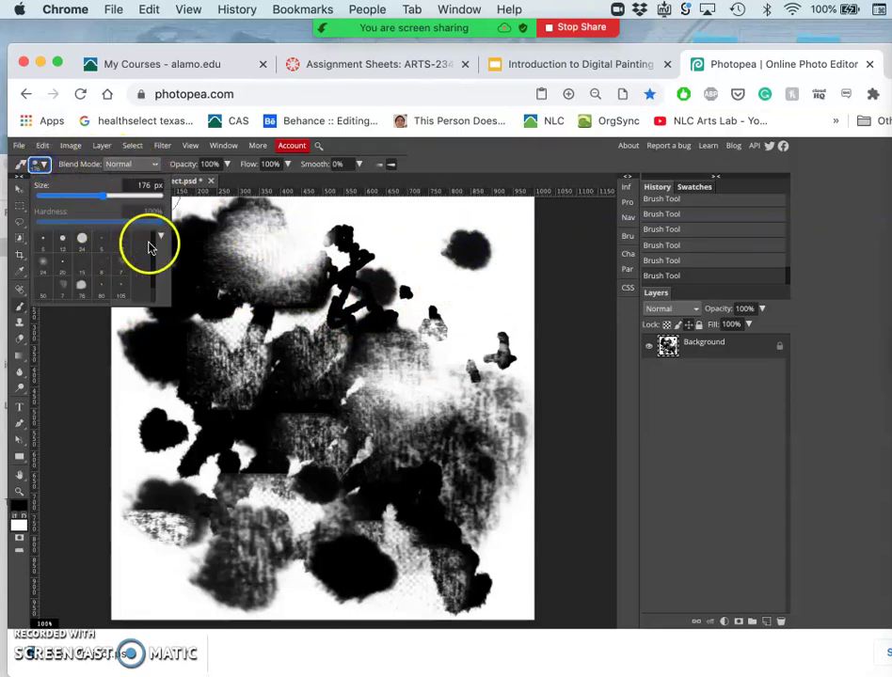
scroll(129, 285, down, 2)
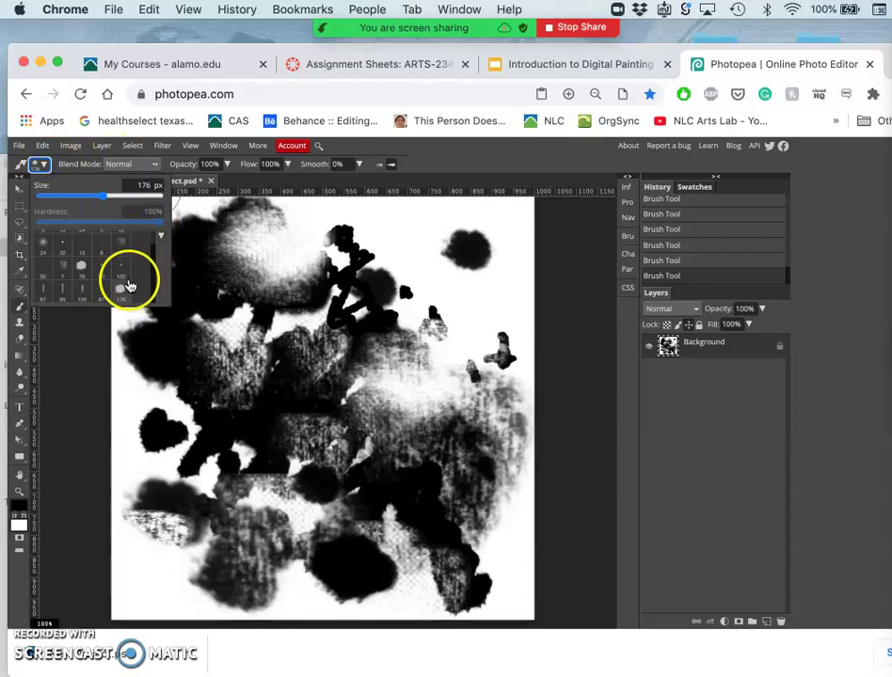
click(90, 284)
click(103, 198)
drag(104, 198, 145, 196)
Paint a black mark with the 714 px brush, and undo both it and the small upper-right blob.
drag(428, 269, 454, 291)
click(174, 251)
key(super+z)
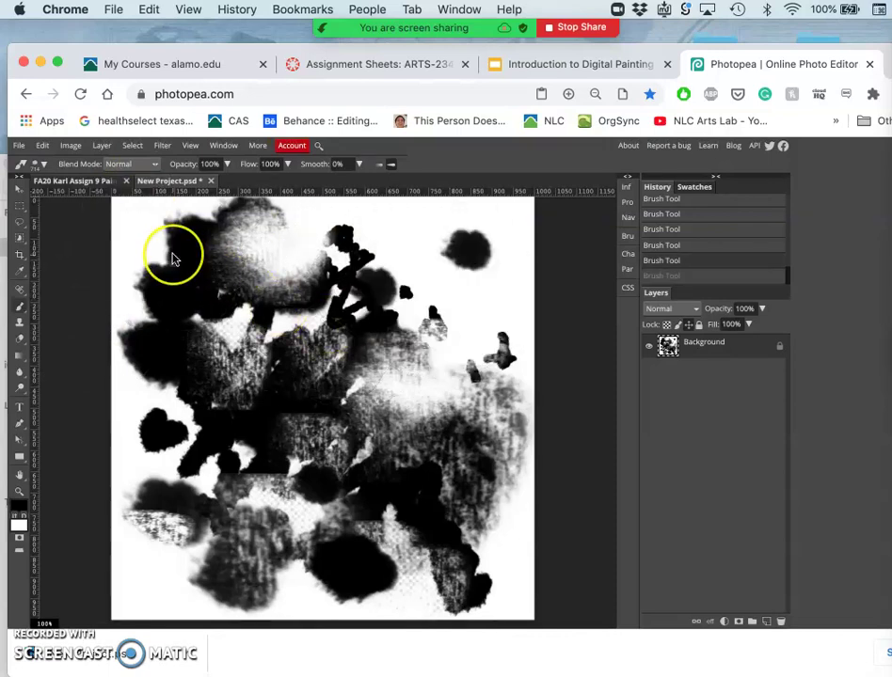
key(super+z)
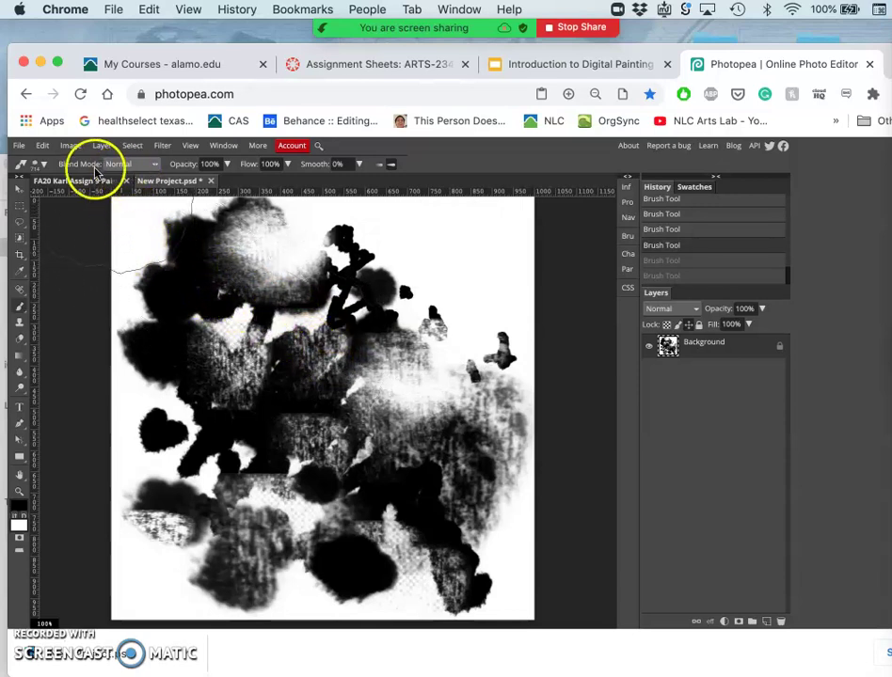
Export the brush presets in .ABR format.
click(44, 166)
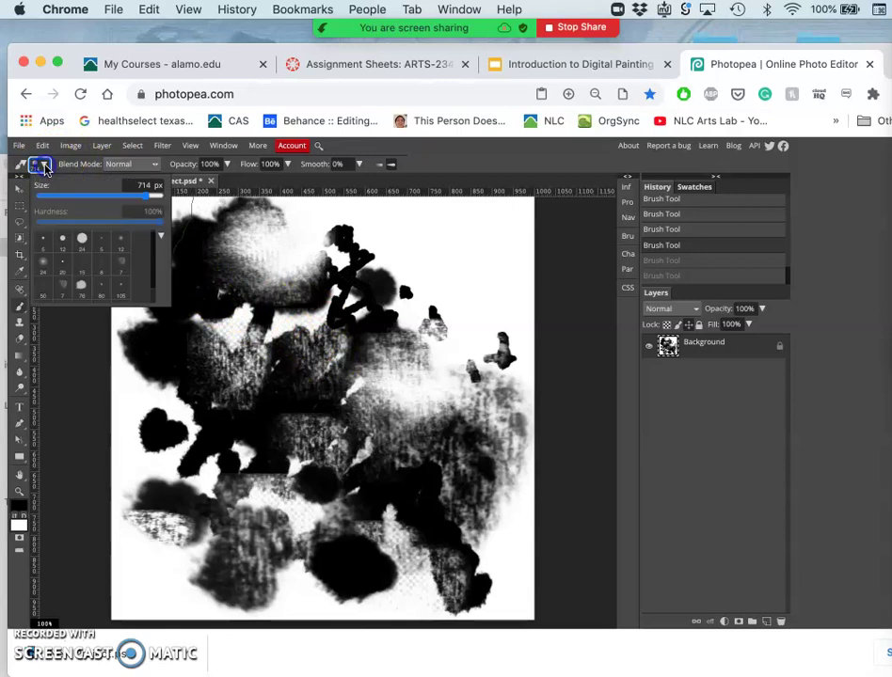
click(162, 238)
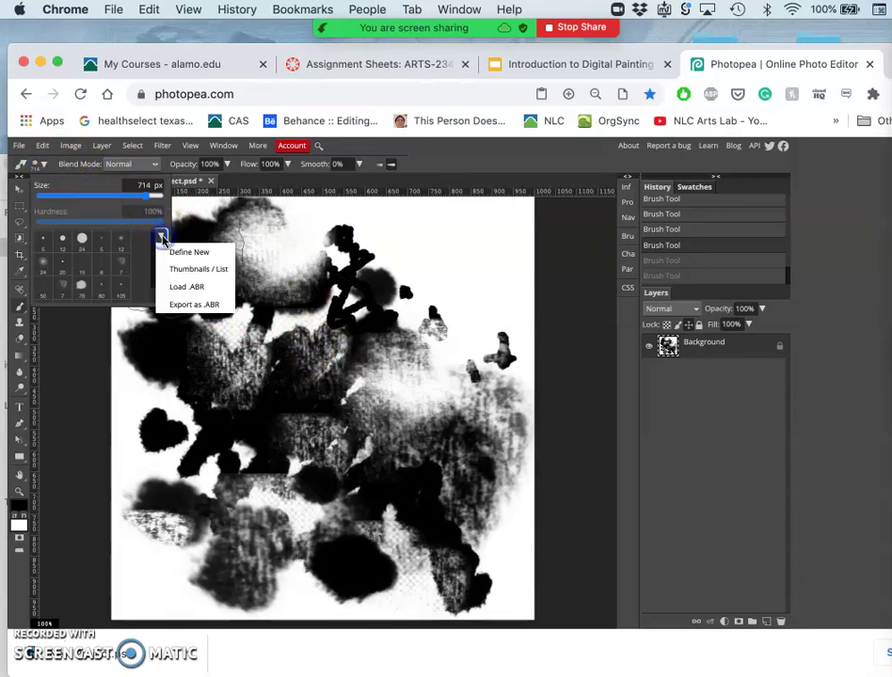
click(188, 303)
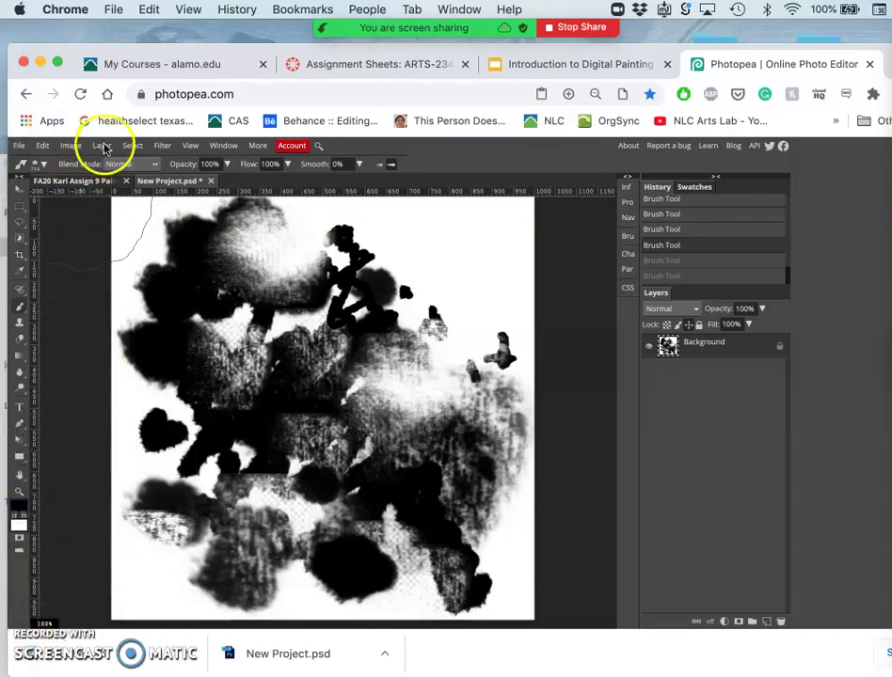
Define the 714 px textured brush as a new preset and locate it at the end of the brush presets.
click(42, 167)
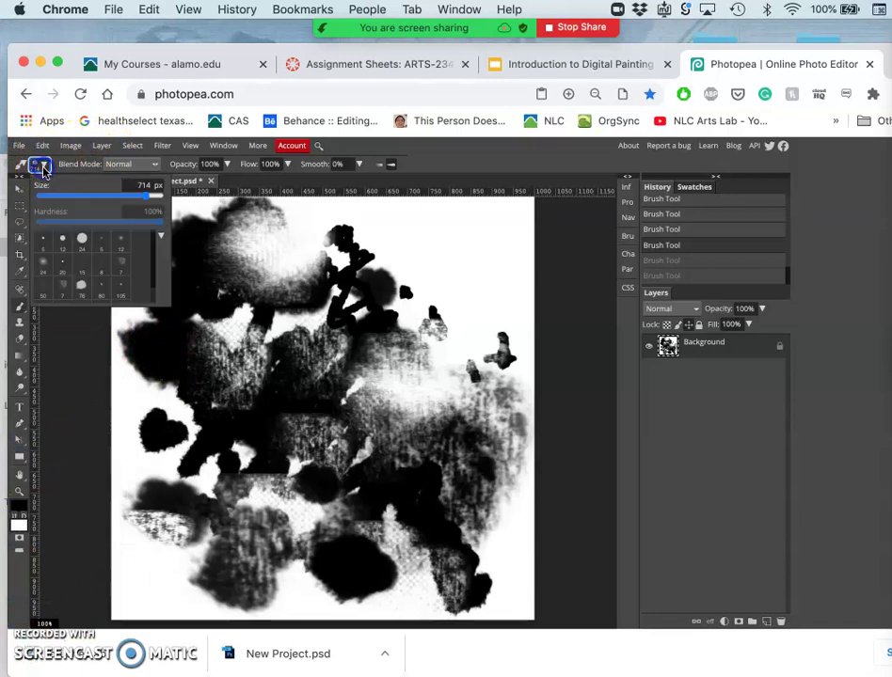
click(160, 236)
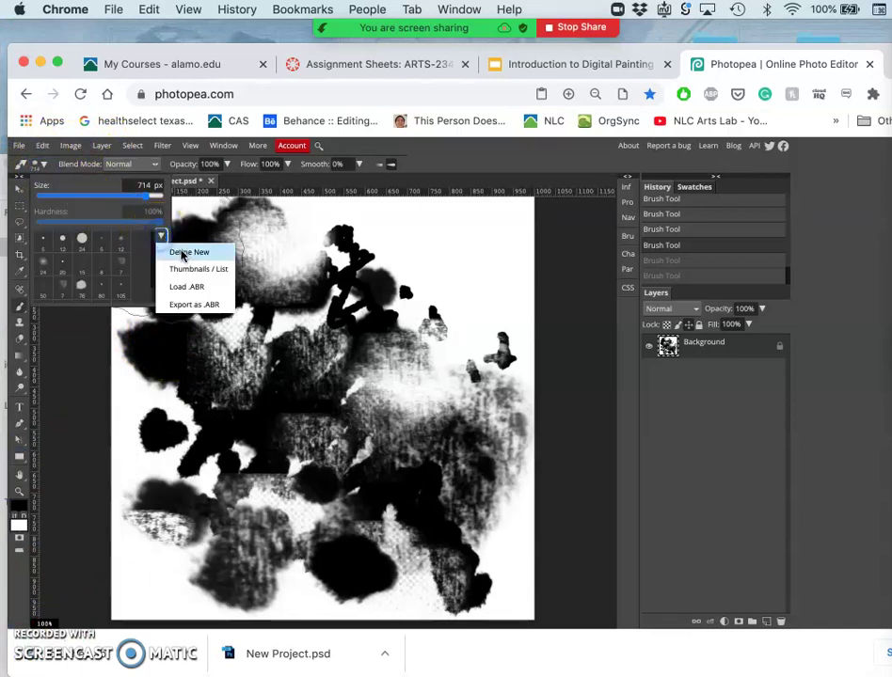
click(182, 253)
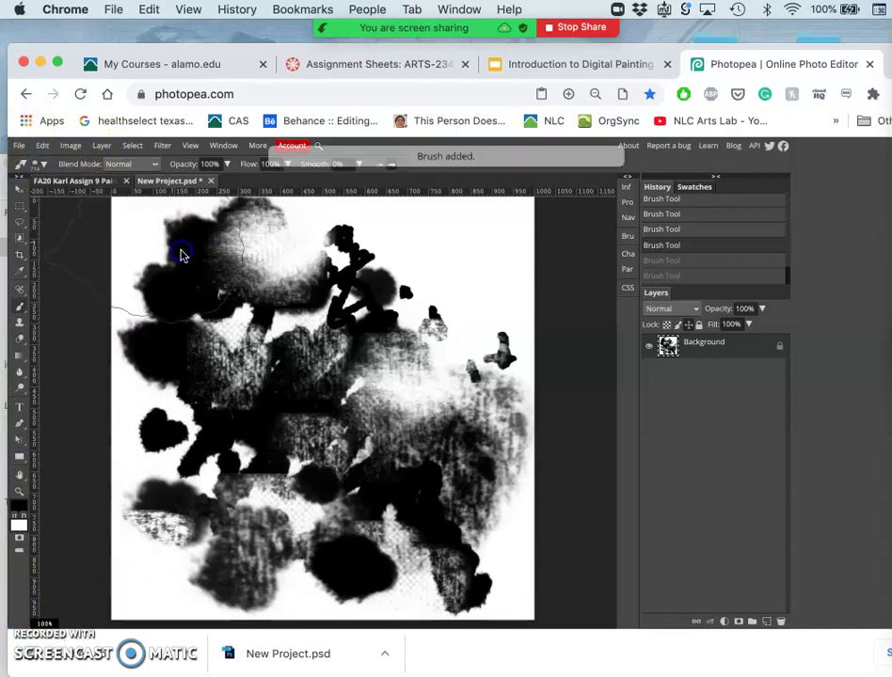
click(40, 165)
scroll(92, 263, down, 3)
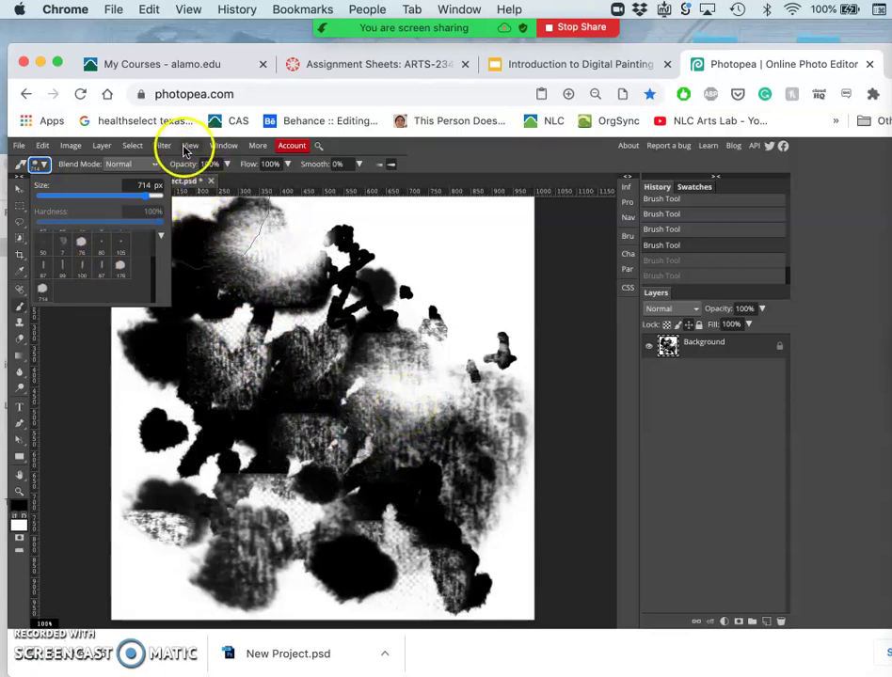
click(132, 146)
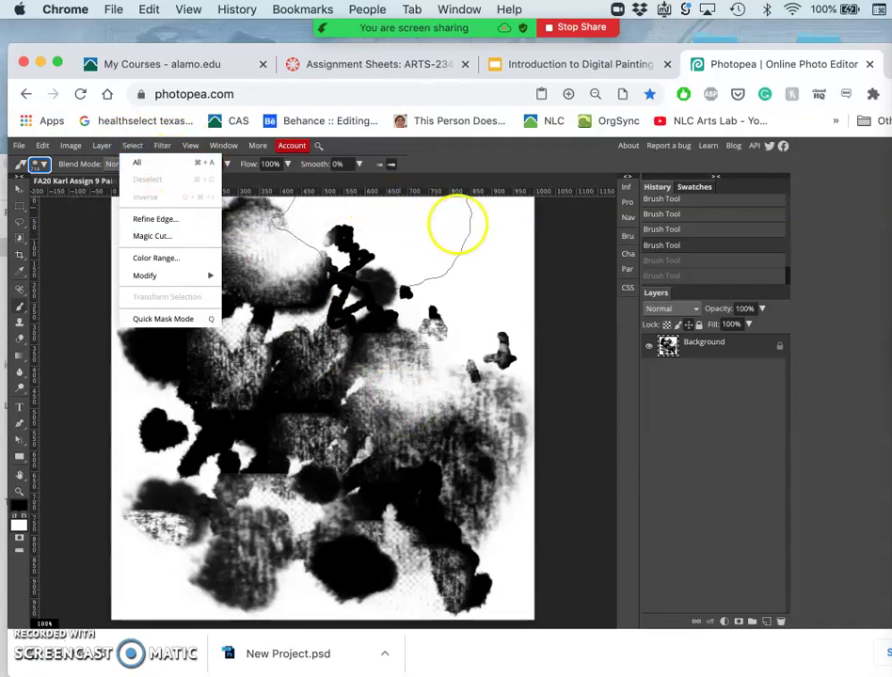
click(622, 268)
click(626, 269)
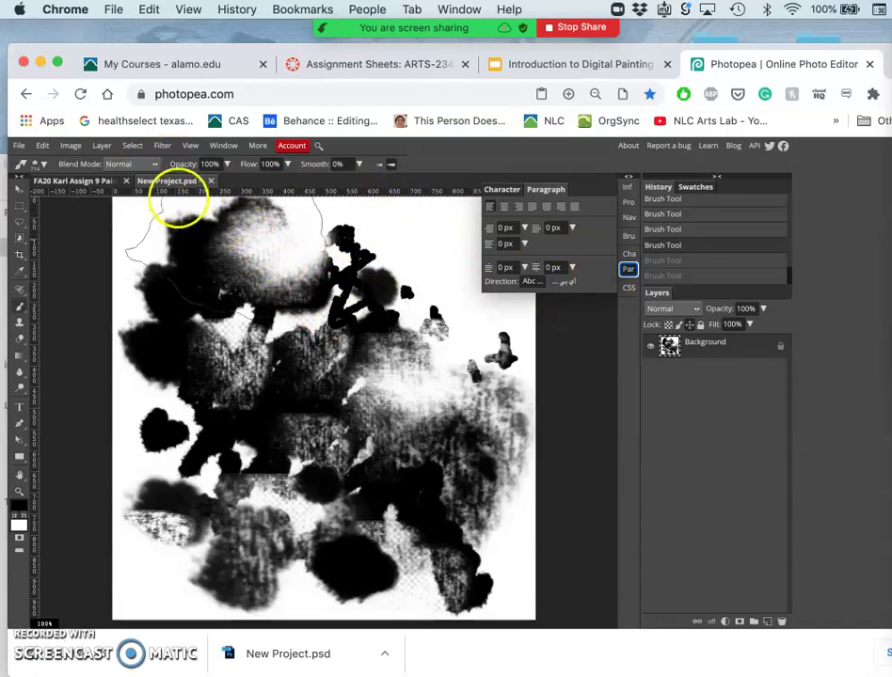
click(74, 167)
click(40, 165)
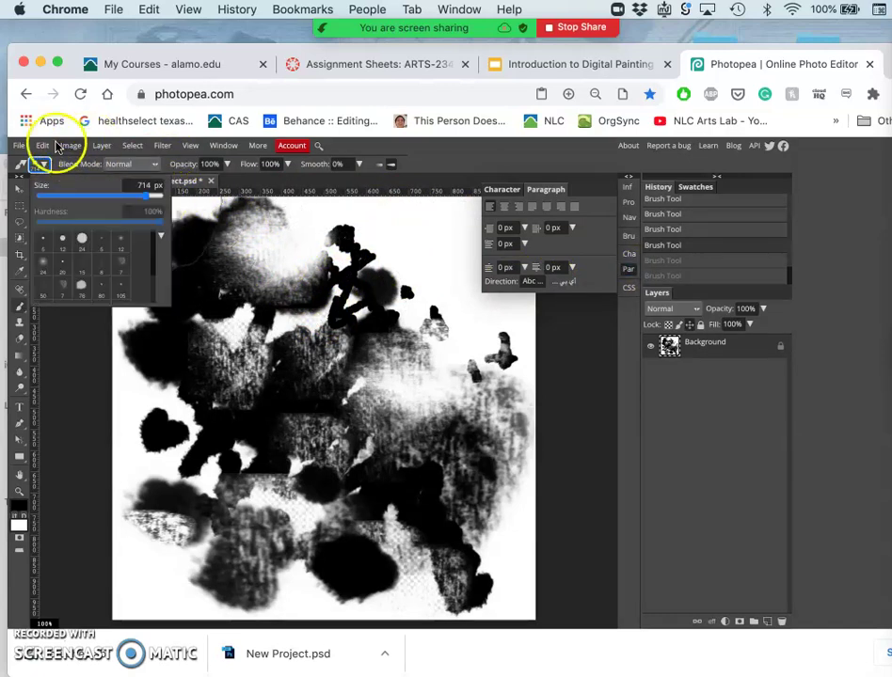
Define the whole painting as a new brush and stamp it in black at 1000 px over the canvas's right side.
click(43, 144)
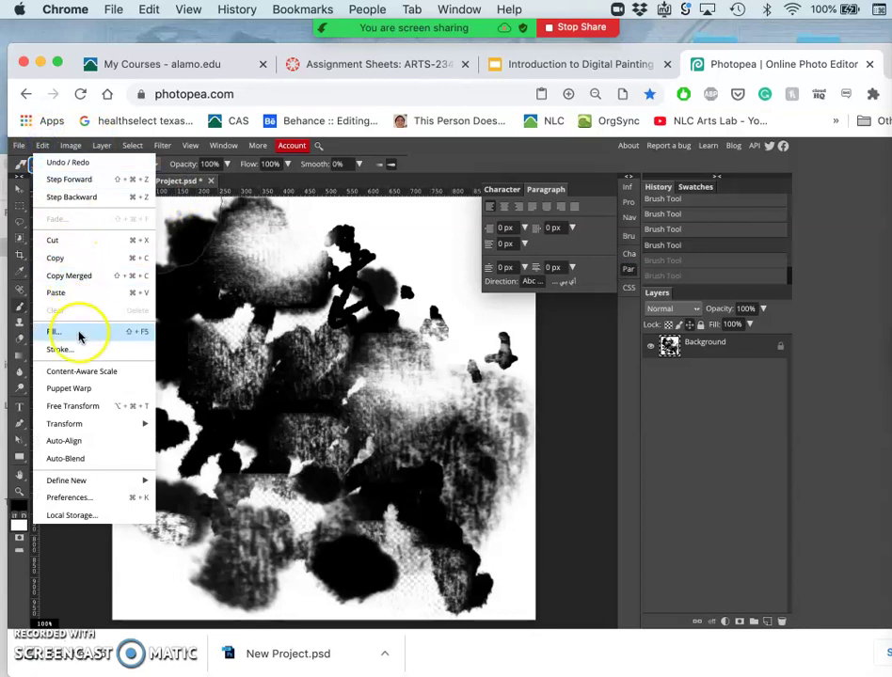
mouse_move(75, 486)
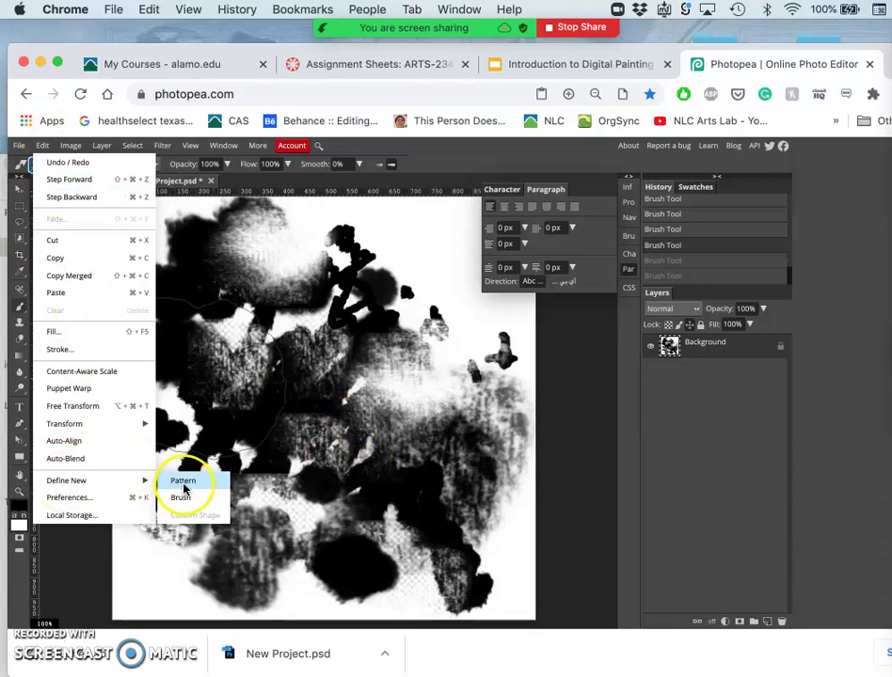
click(181, 500)
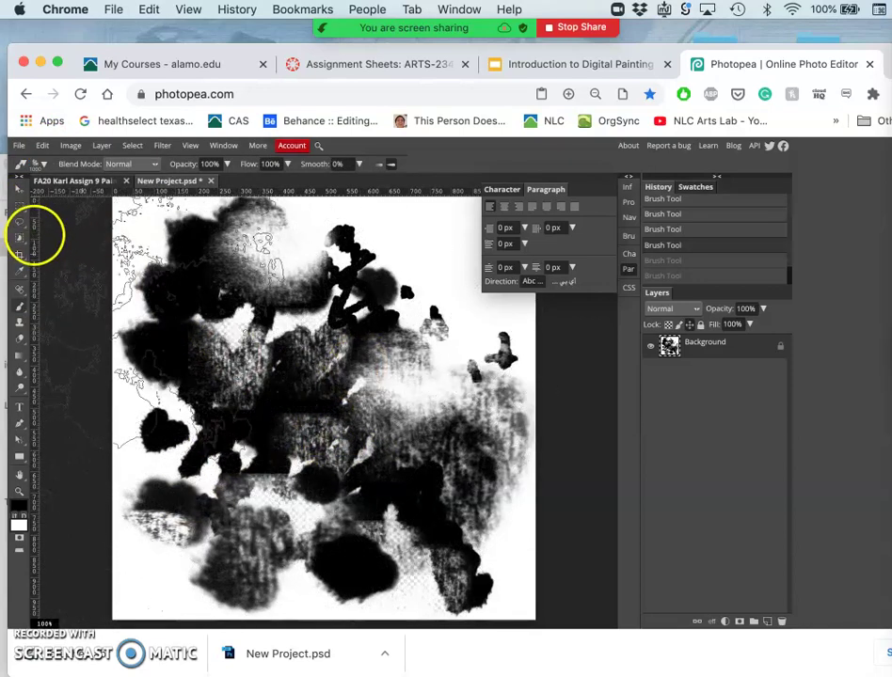
click(41, 165)
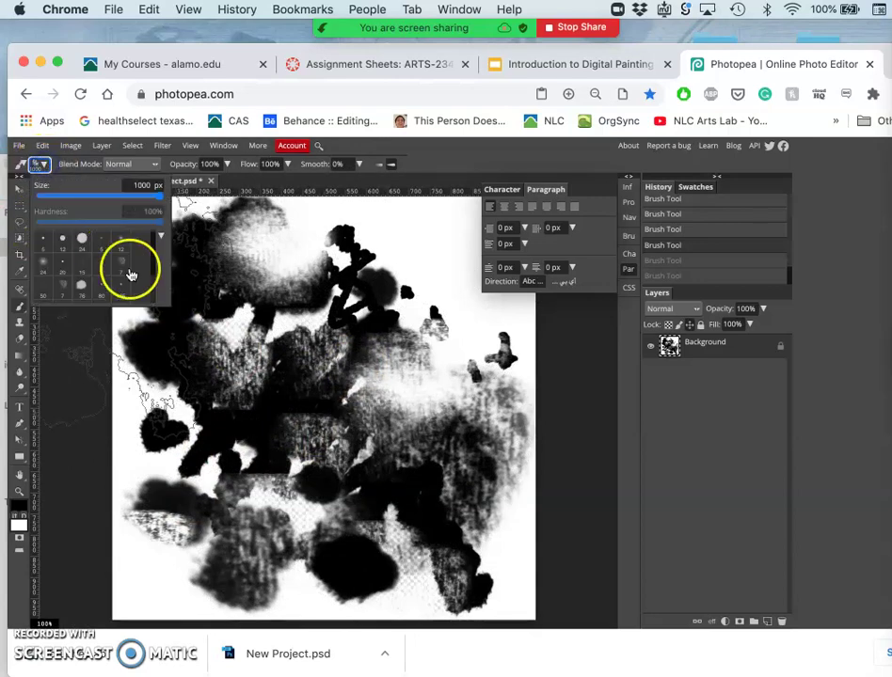
click(64, 292)
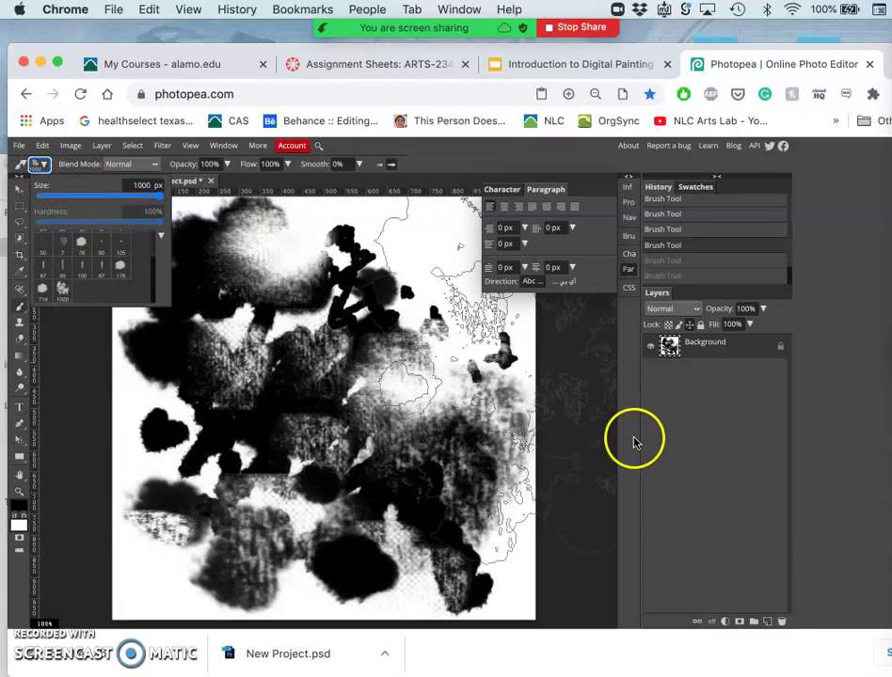
click(601, 438)
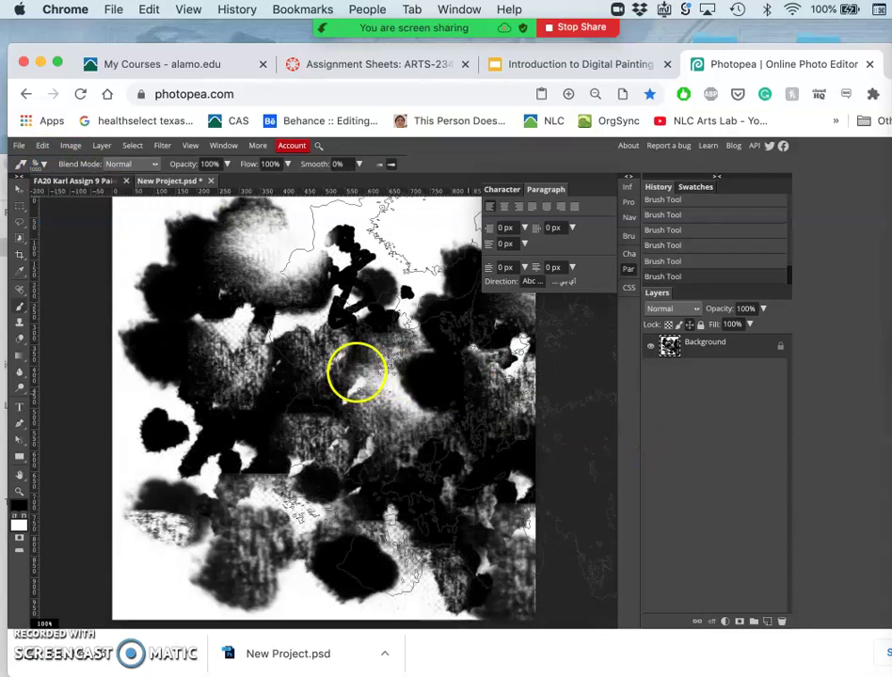
Select the entire canvas and delete everything painted on the Background layer.
click(132, 145)
click(141, 166)
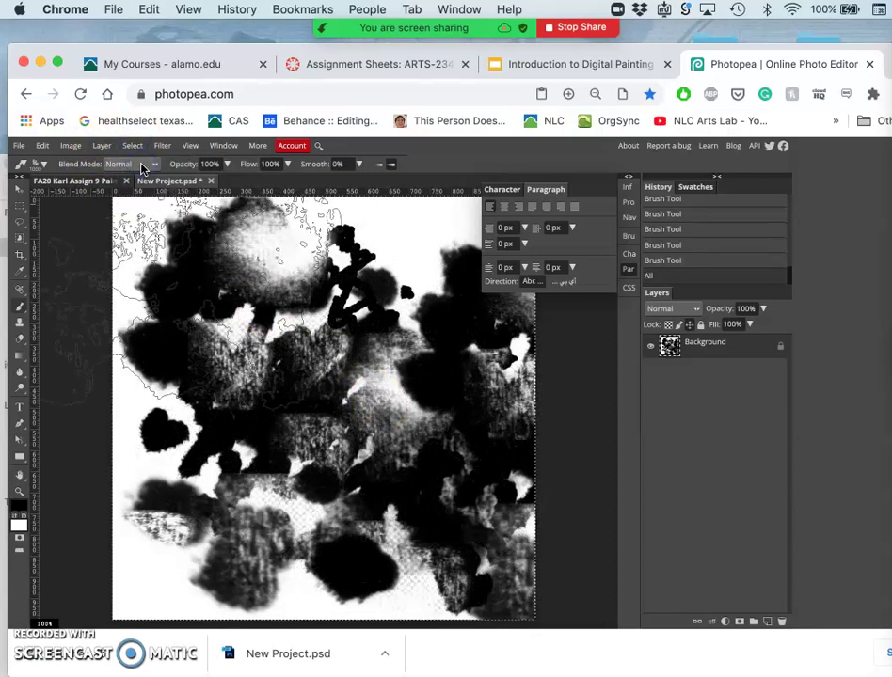
key(Delete)
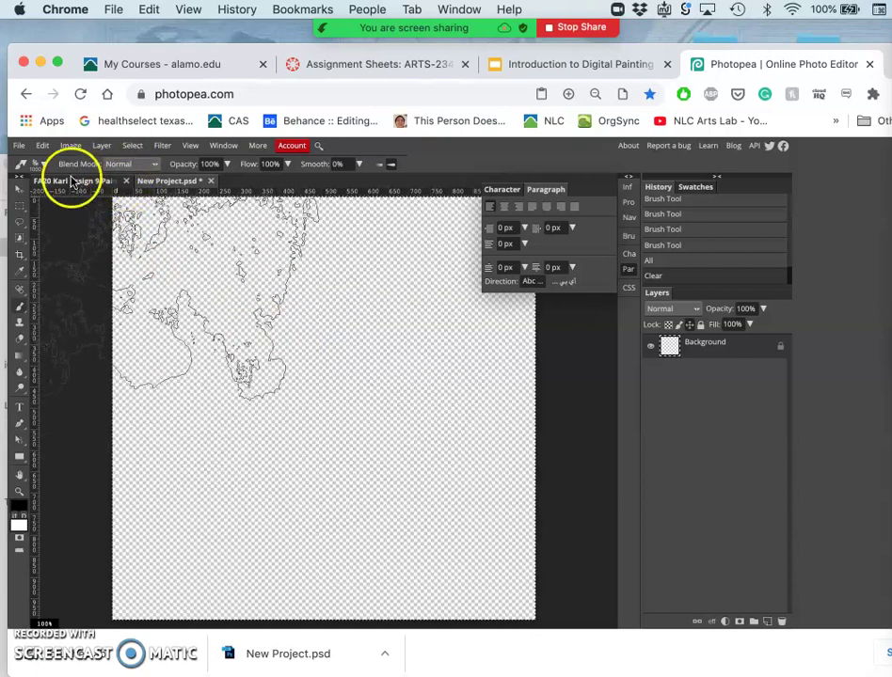
Reduce the brush size to 103 px and paint a single black stamp and a winding stroke across the canvas.
click(44, 165)
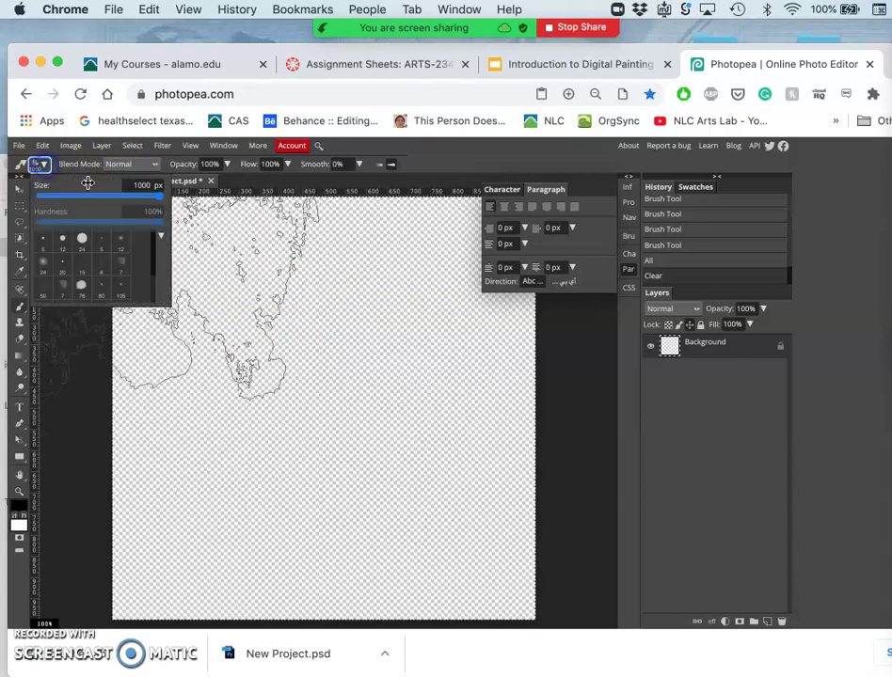
click(91, 195)
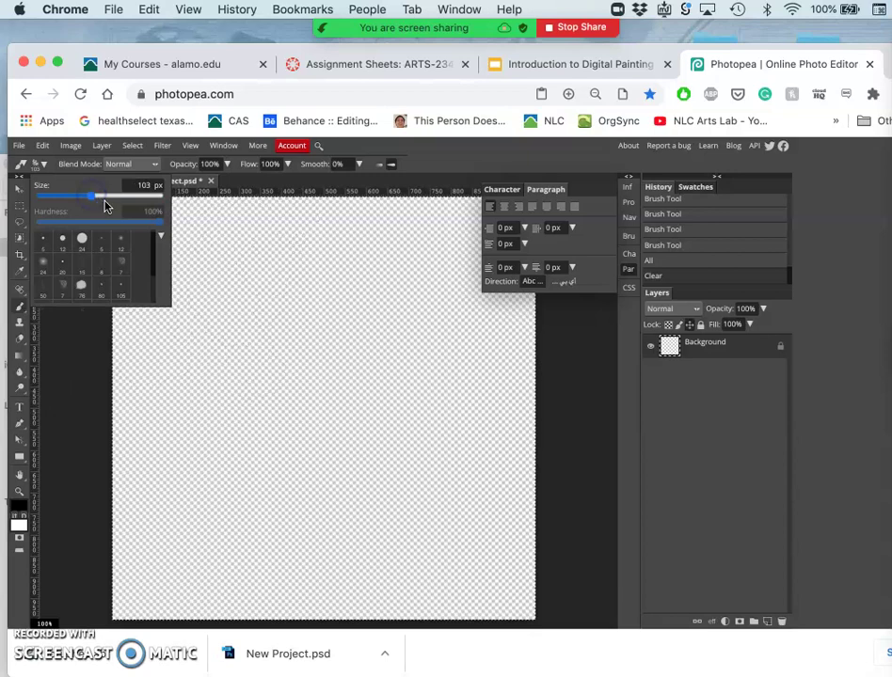
click(248, 280)
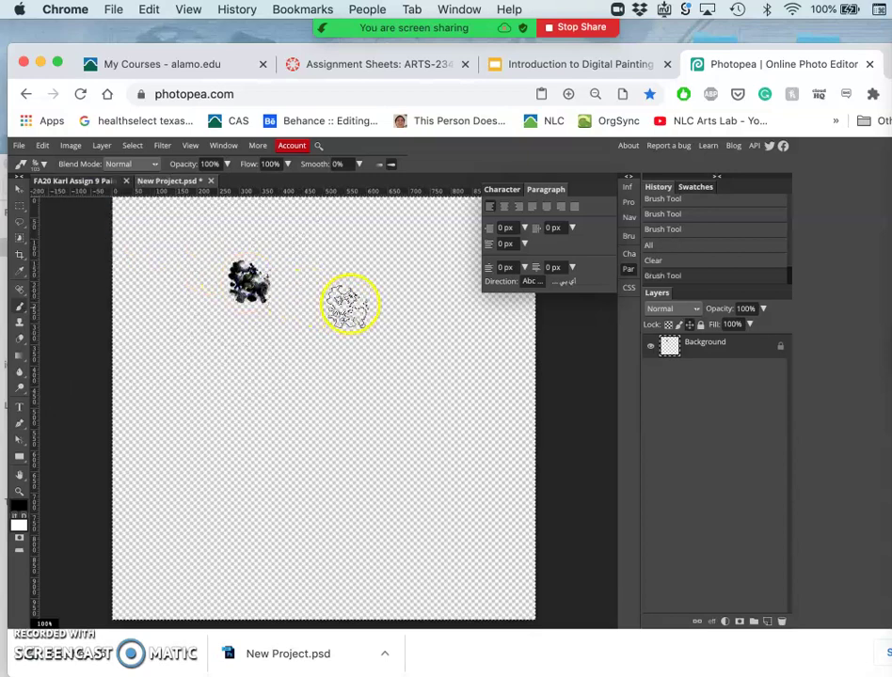
mouse_move(343, 280)
mouse_down()
mouse_move(351, 359)
mouse_move(319, 385)
mouse_move(235, 385)
mouse_move(219, 414)
mouse_move(274, 448)
mouse_move(356, 484)
mouse_move(383, 485)
mouse_move(430, 515)
mouse_move(450, 436)
mouse_move(438, 313)
mouse_up()
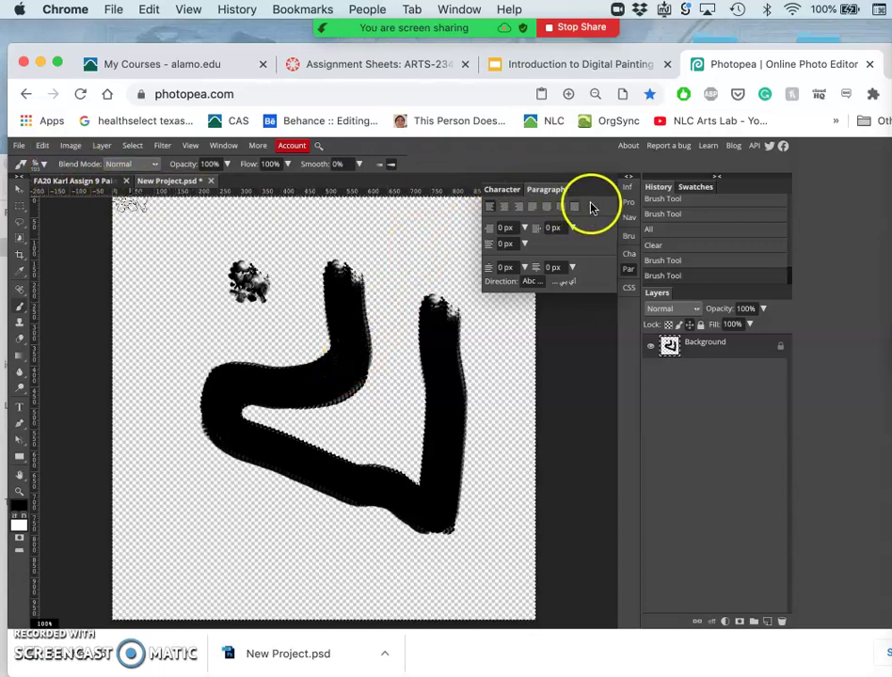
Enable Tip Dynamics with Size Jitter at 56% and paint a vertical test stroke along the canvas's left side.
click(628, 237)
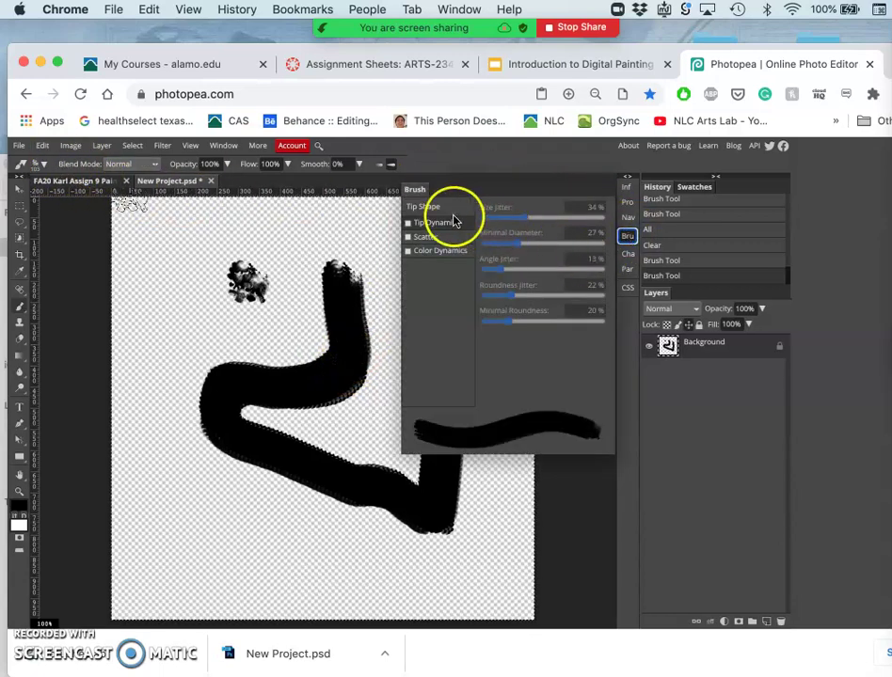
click(409, 225)
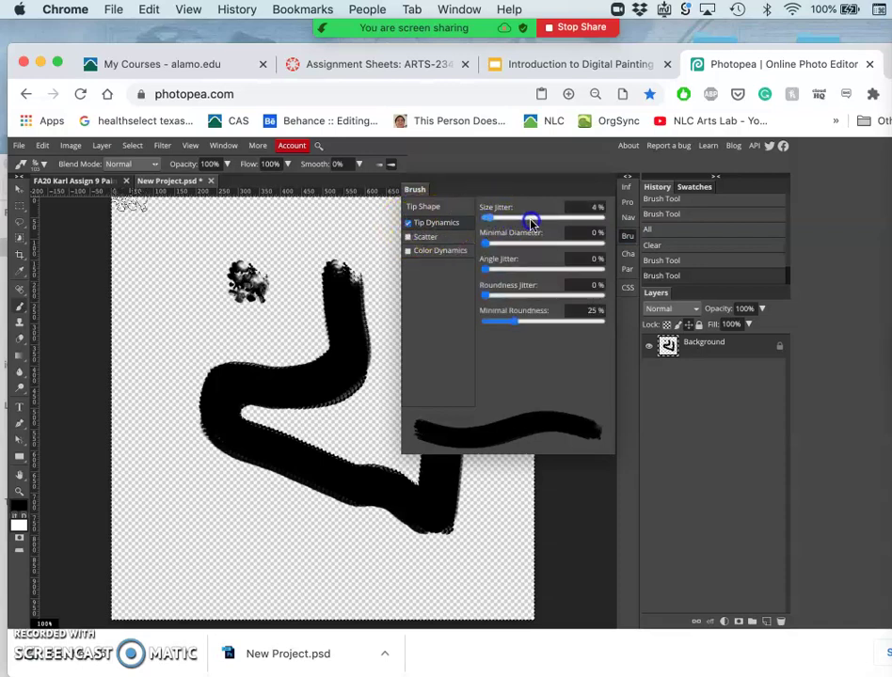
drag(531, 222, 548, 221)
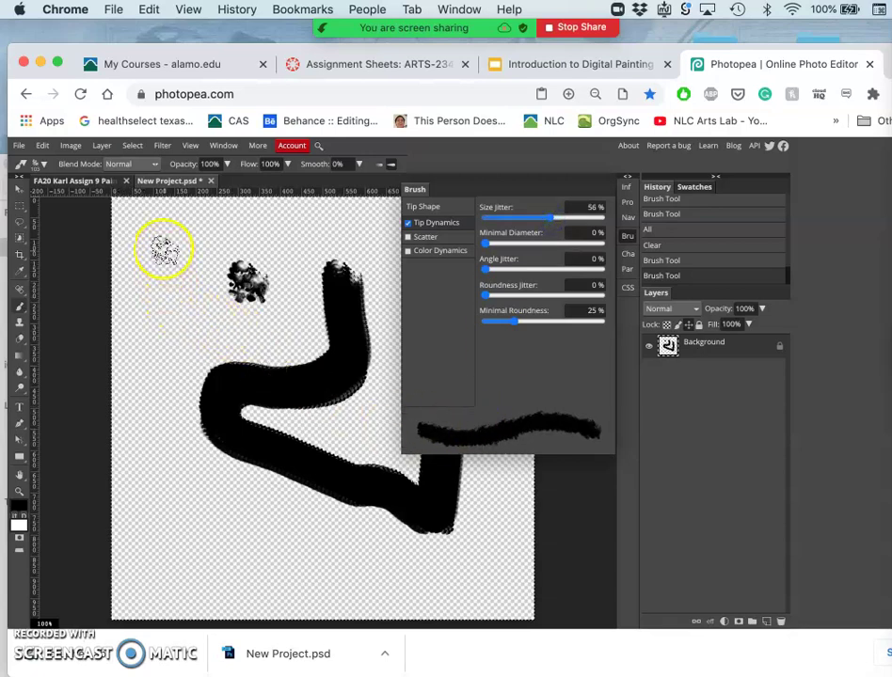
mouse_move(157, 246)
mouse_down()
mouse_move(153, 365)
mouse_move(159, 422)
mouse_move(176, 448)
mouse_up()
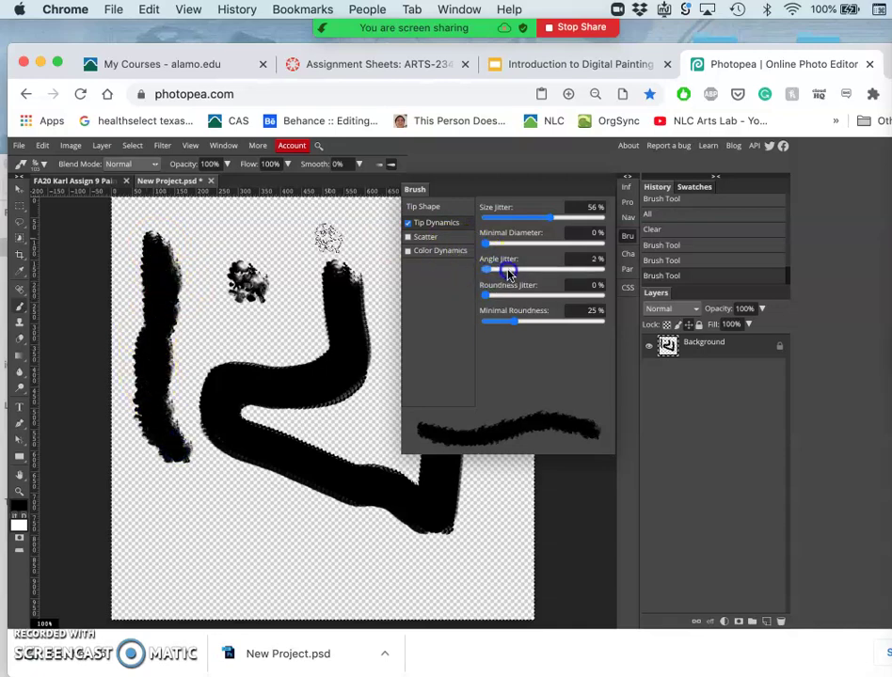
Set Angle Jitter to 30% and test it with several single stamps and rough strokes around the canvas.
drag(512, 274, 524, 273)
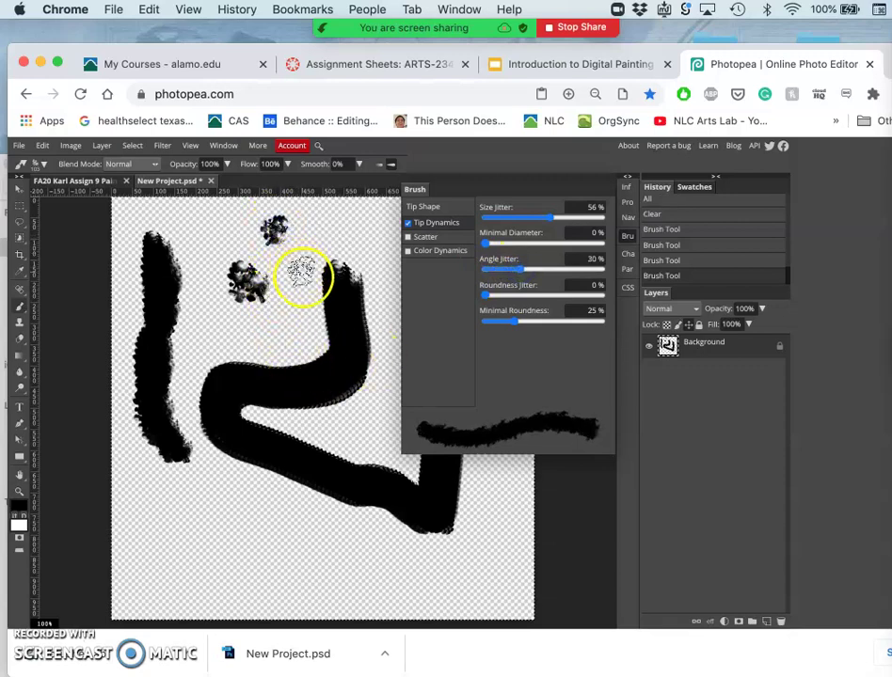
click(284, 323)
click(248, 345)
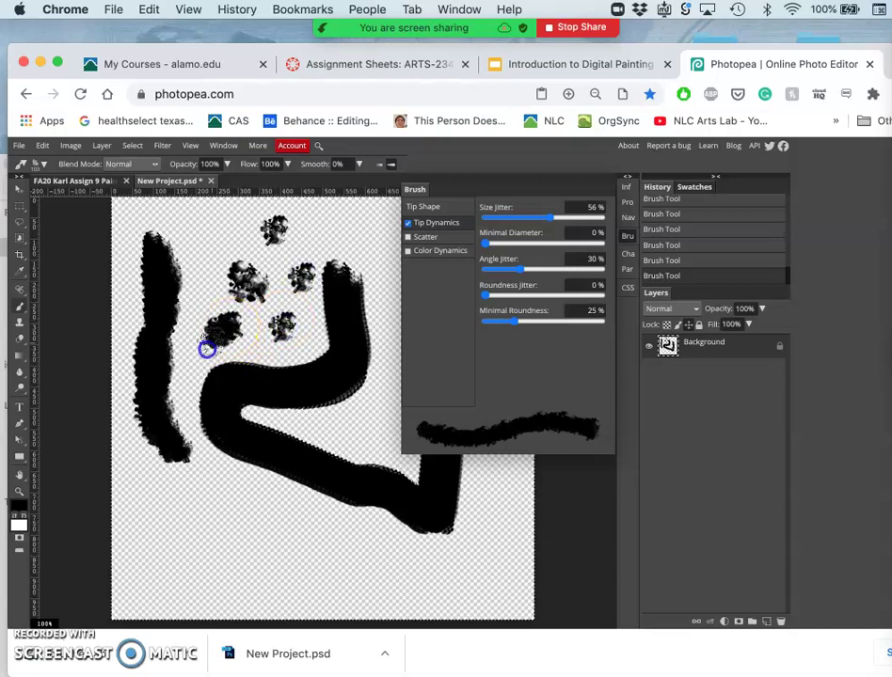
mouse_move(205, 353)
mouse_down()
mouse_move(201, 405)
mouse_move(219, 490)
mouse_move(370, 569)
mouse_move(430, 581)
mouse_move(471, 559)
mouse_move(494, 560)
mouse_up()
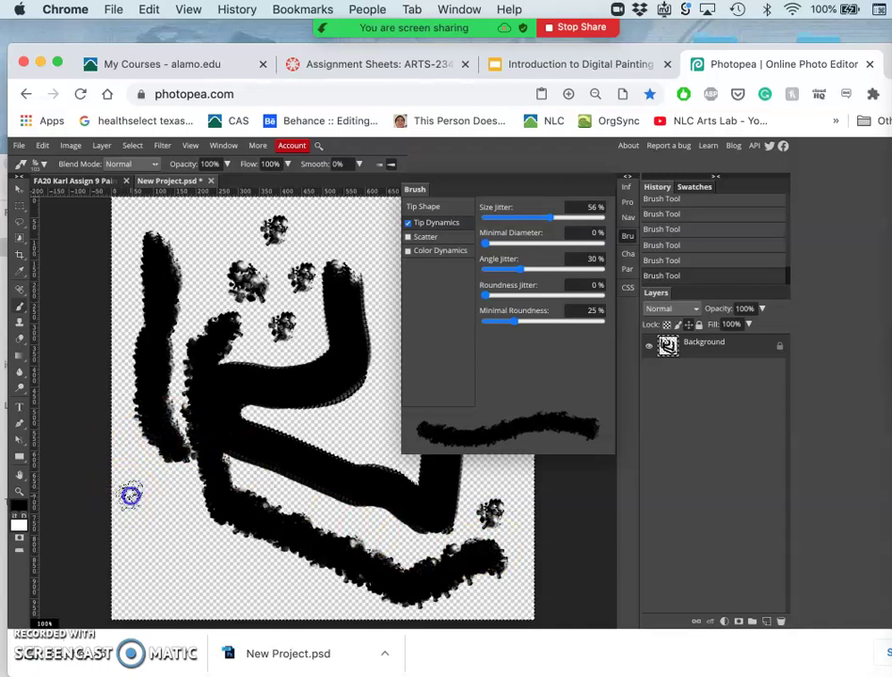
mouse_move(131, 495)
mouse_down()
mouse_move(155, 515)
mouse_move(161, 561)
mouse_move(218, 578)
mouse_up()
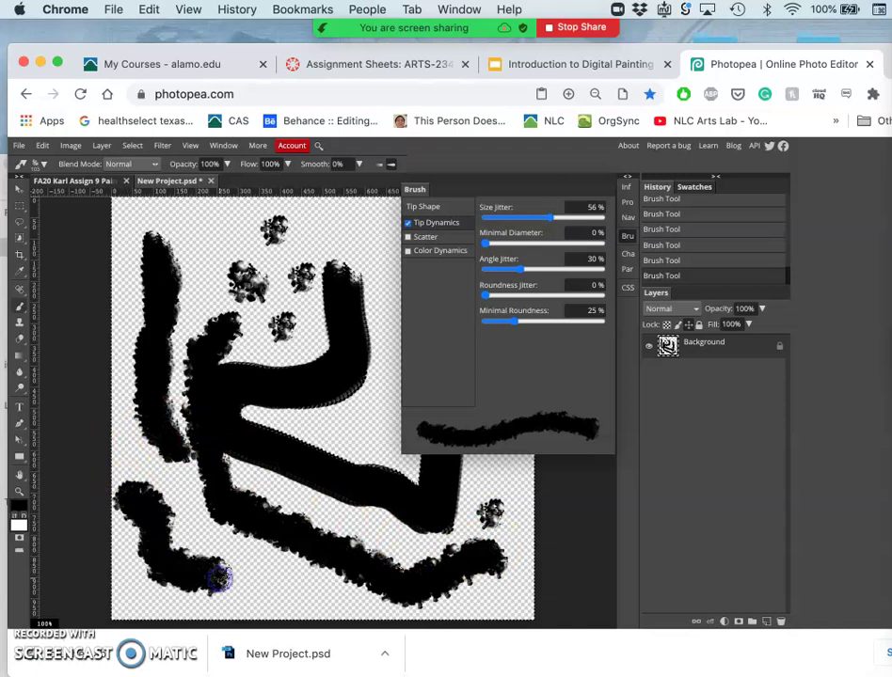
click(304, 583)
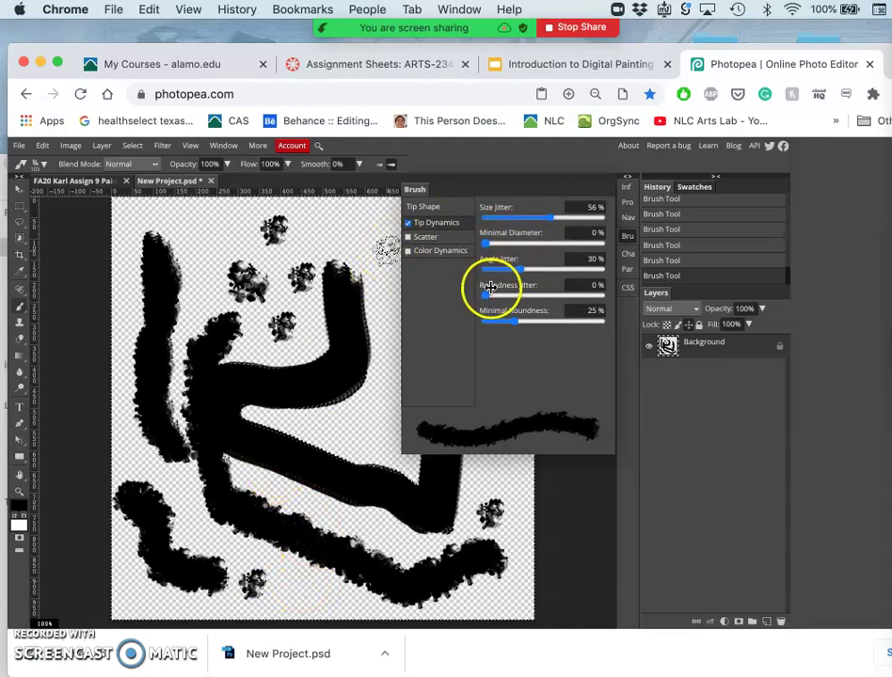
Set Roundness Jitter to 11% and Minimal Diameter to 9%, testing the brush with strokes across the upper canvas.
click(487, 293)
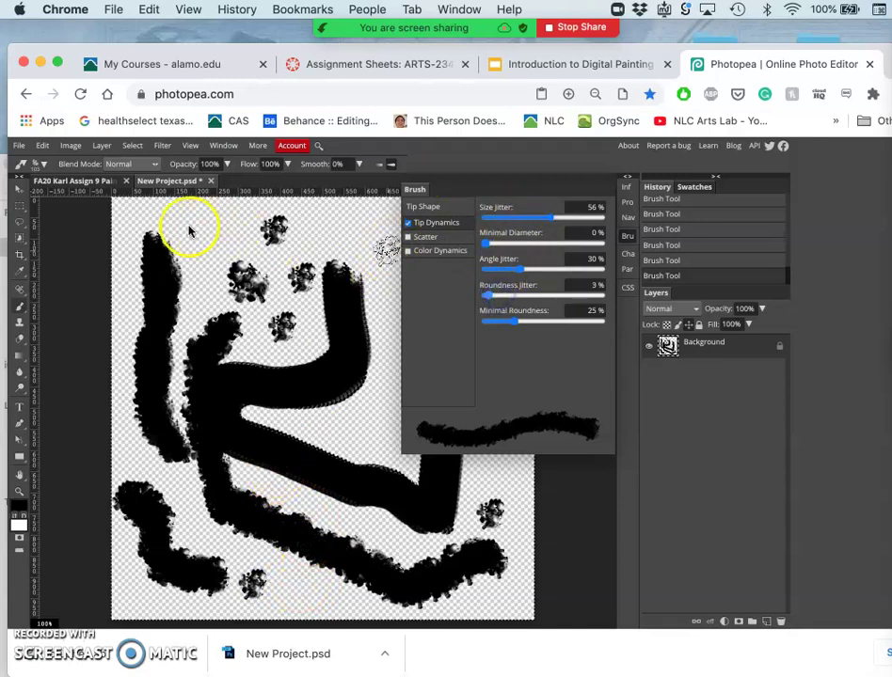
mouse_move(239, 233)
mouse_down()
mouse_move(273, 248)
mouse_move(321, 317)
mouse_up()
mouse_move(381, 368)
mouse_down()
mouse_move(408, 393)
mouse_move(383, 442)
mouse_up()
click(487, 273)
drag(488, 246, 492, 247)
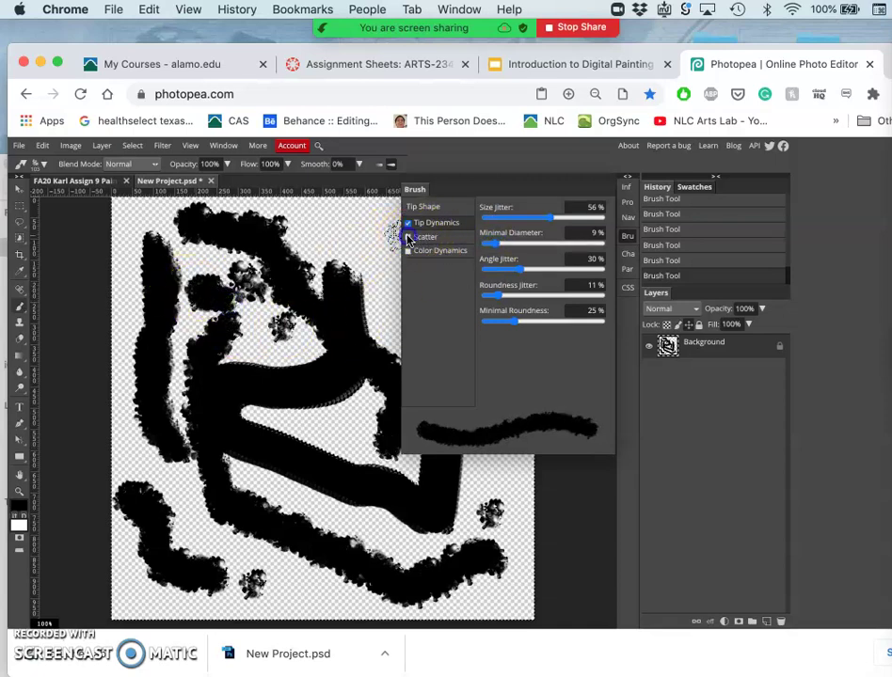
Enable Scatter with Count 2 and Count Jitter 9%, and paint a long scattered stroke down to the lower-left of the canvas.
click(423, 238)
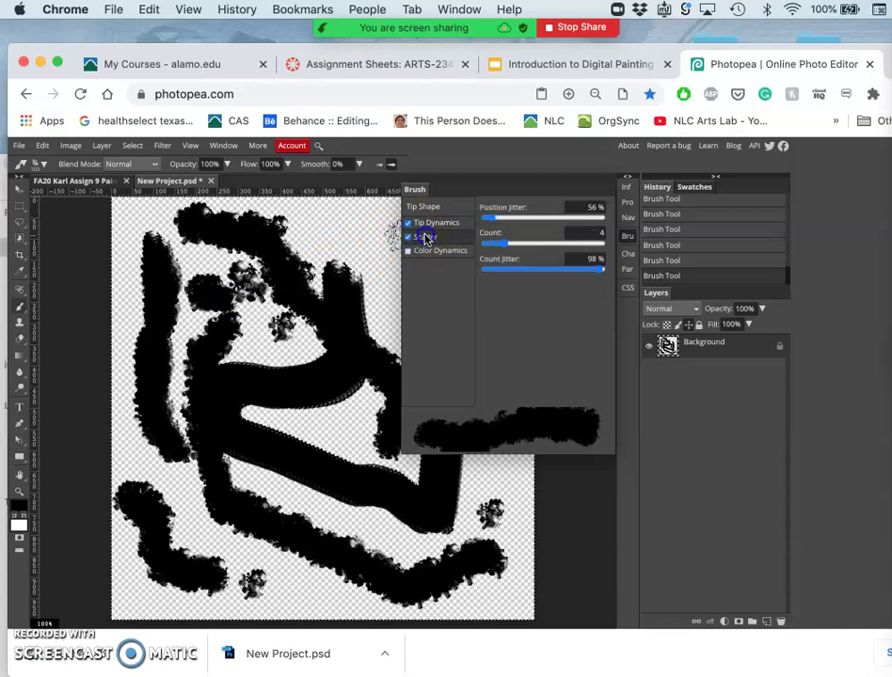
click(496, 273)
click(488, 247)
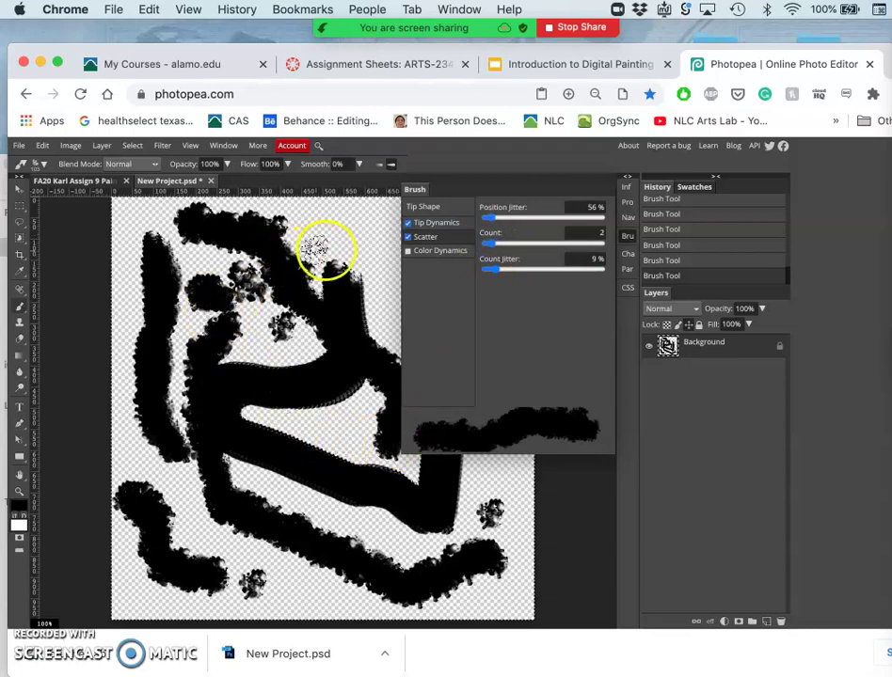
mouse_move(364, 257)
mouse_down()
mouse_move(381, 291)
mouse_move(311, 462)
mouse_move(271, 516)
mouse_move(233, 545)
mouse_move(215, 588)
mouse_up()
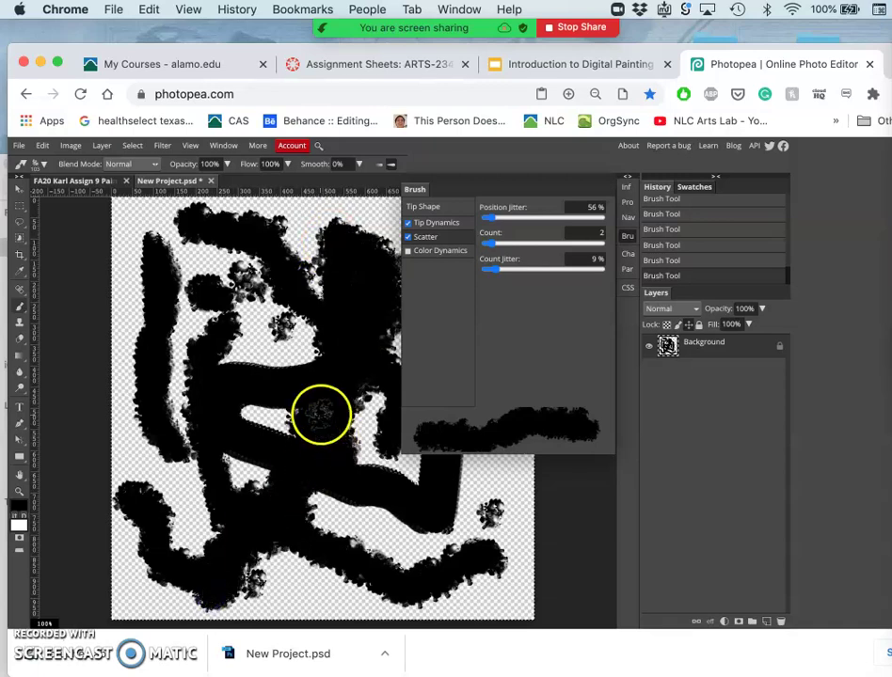
Select the whole canvas and clear all test strokes from the Background layer.
click(133, 145)
click(135, 162)
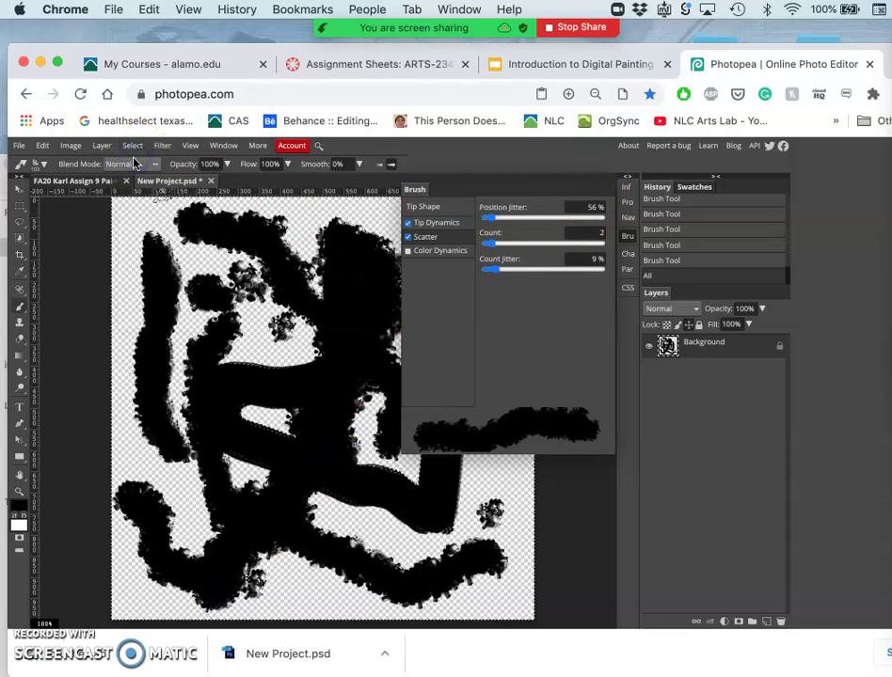
key(Delete)
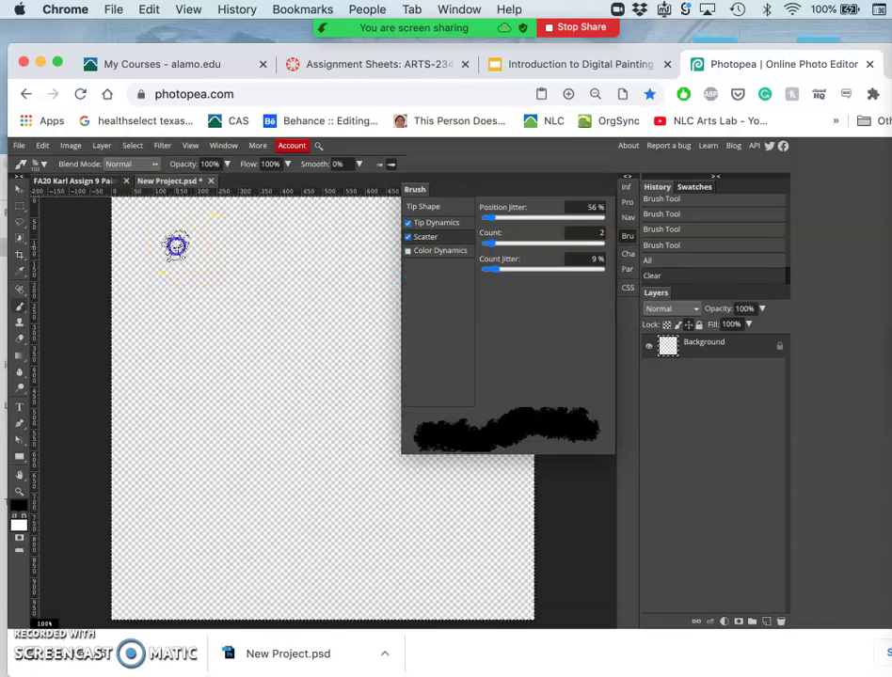
Paint a long diagonal scattered stroke, and a shorter one beside it with Position Jitter reduced to 25%.
mouse_move(176, 247)
mouse_down()
mouse_move(242, 299)
mouse_move(260, 436)
mouse_move(294, 471)
mouse_move(459, 567)
mouse_up()
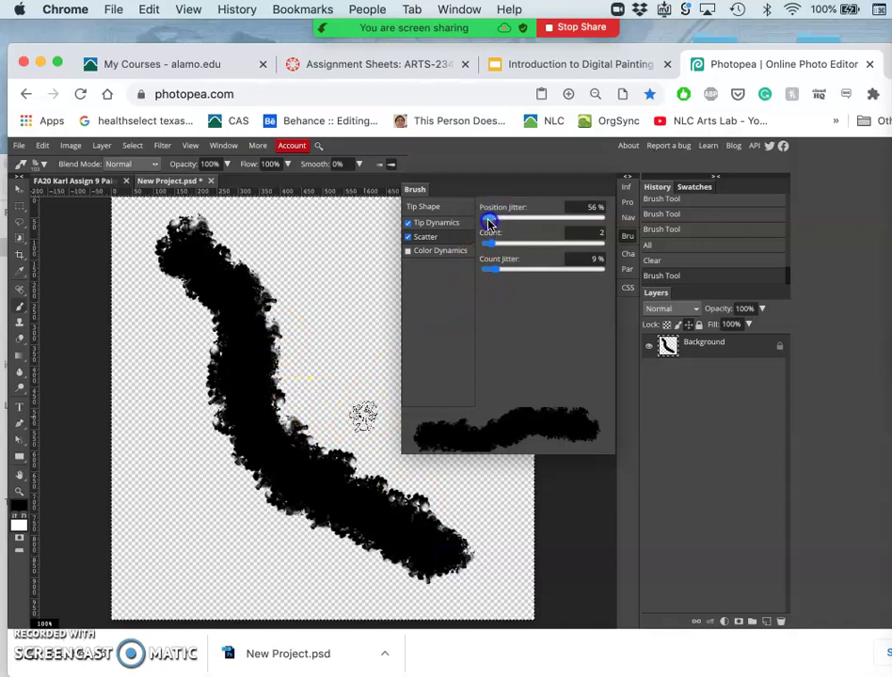
drag(489, 223, 488, 222)
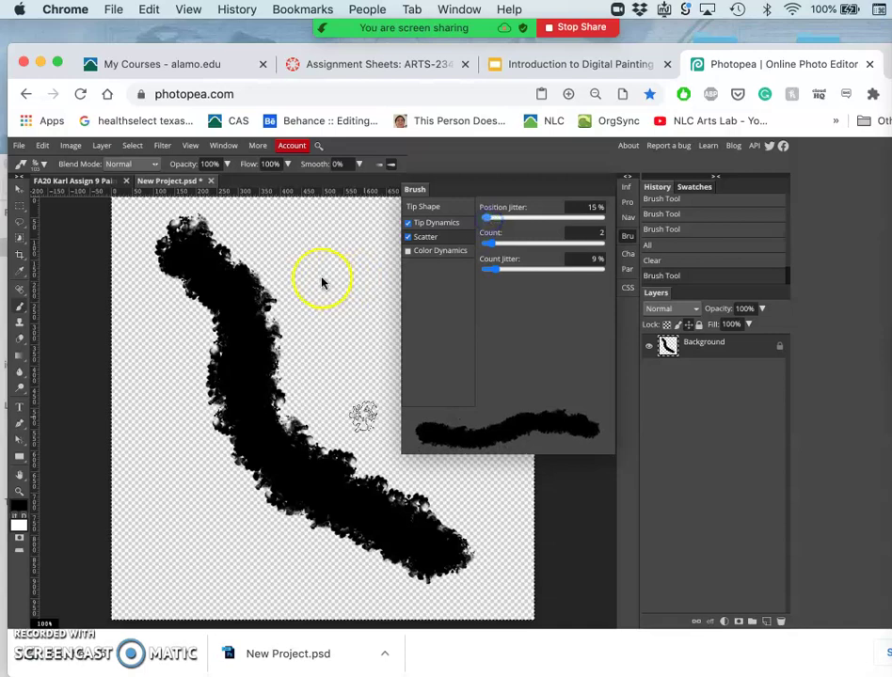
mouse_move(311, 245)
mouse_down()
mouse_move(342, 317)
mouse_move(340, 355)
mouse_move(356, 397)
mouse_move(409, 440)
mouse_up()
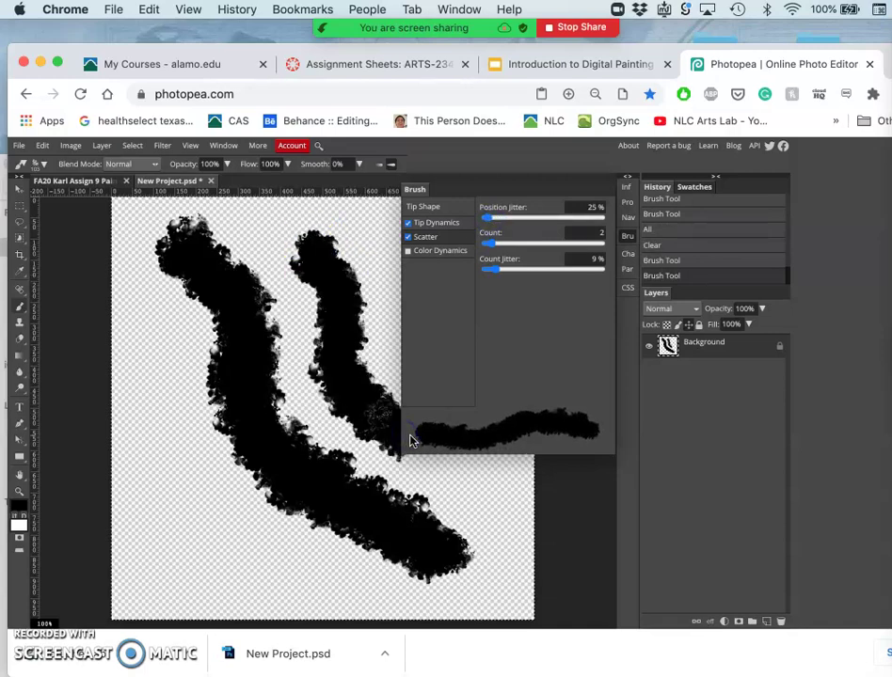
Enable Color Dynamics, paint a varied gray stroke over the long diagonal one, and turn Color Dynamics off again.
click(408, 253)
click(422, 253)
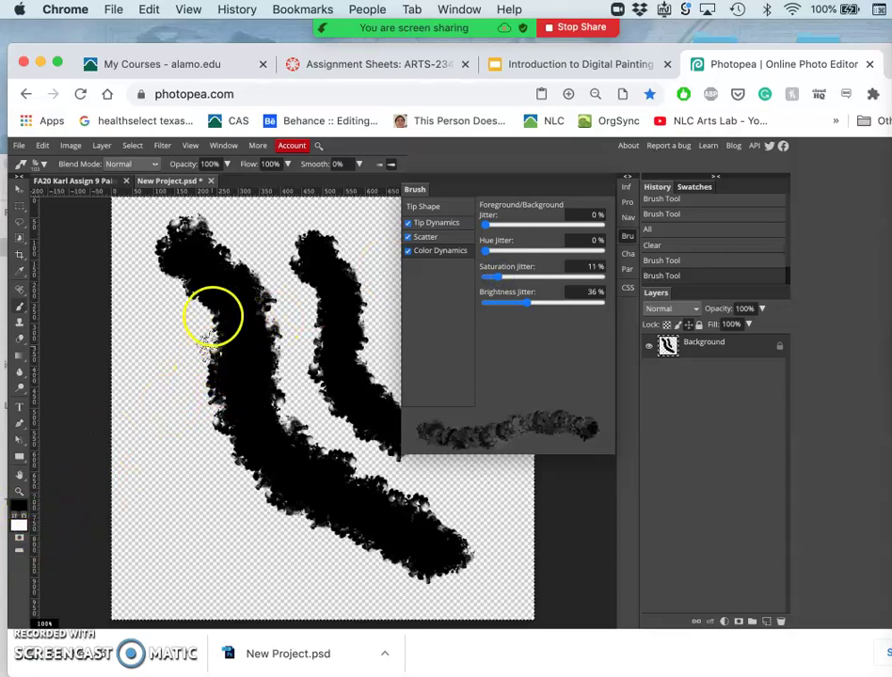
mouse_move(233, 322)
mouse_down()
mouse_move(246, 424)
mouse_move(395, 567)
mouse_move(323, 514)
mouse_move(245, 488)
mouse_move(227, 461)
mouse_move(231, 392)
mouse_move(205, 364)
mouse_move(179, 307)
mouse_move(257, 434)
mouse_move(260, 473)
mouse_move(356, 571)
mouse_move(372, 569)
mouse_move(340, 439)
mouse_move(398, 493)
mouse_up()
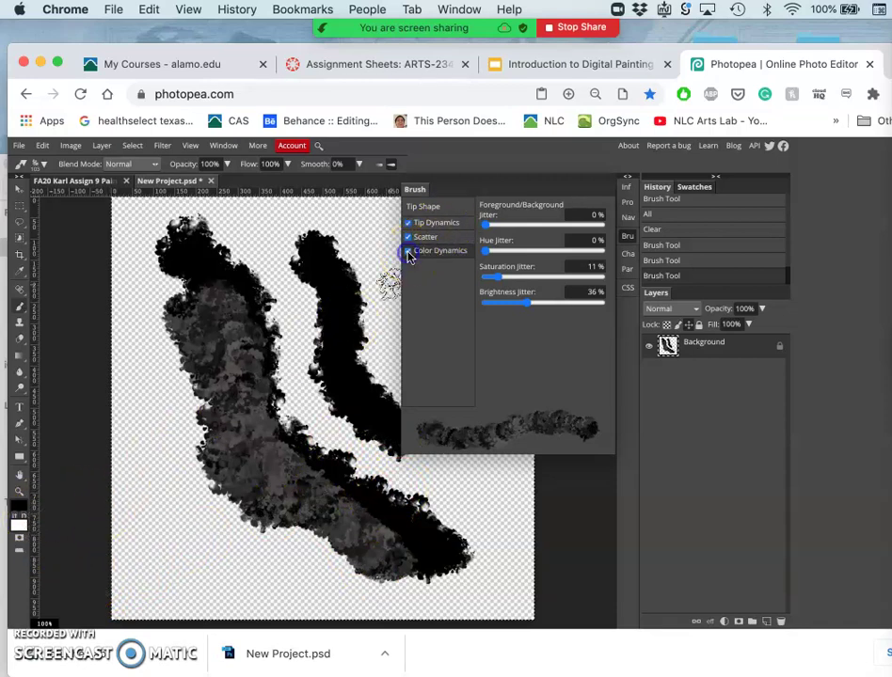
click(408, 252)
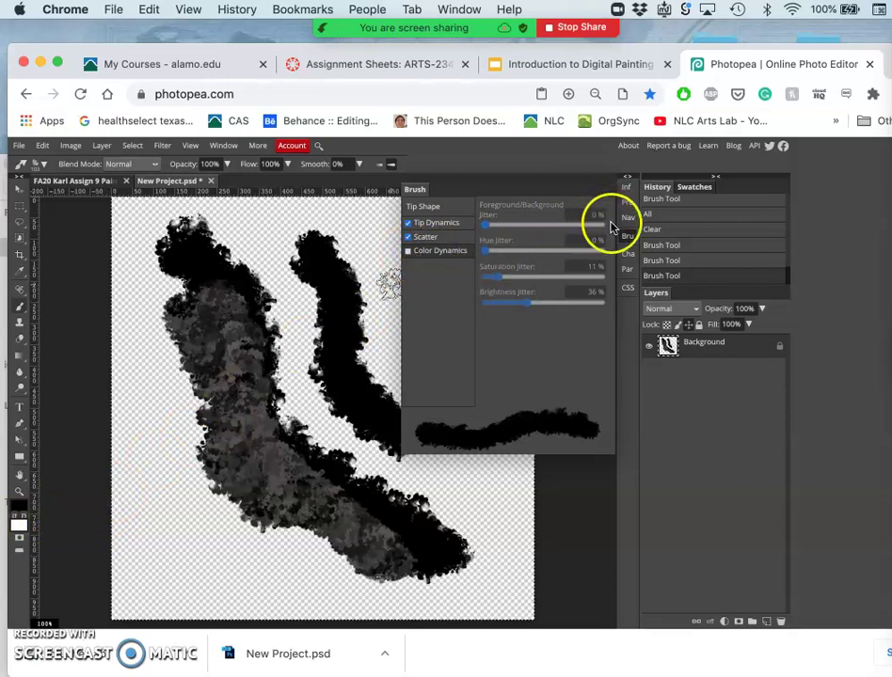
Put away the brush settings and close New Project.psd without saving it.
click(627, 238)
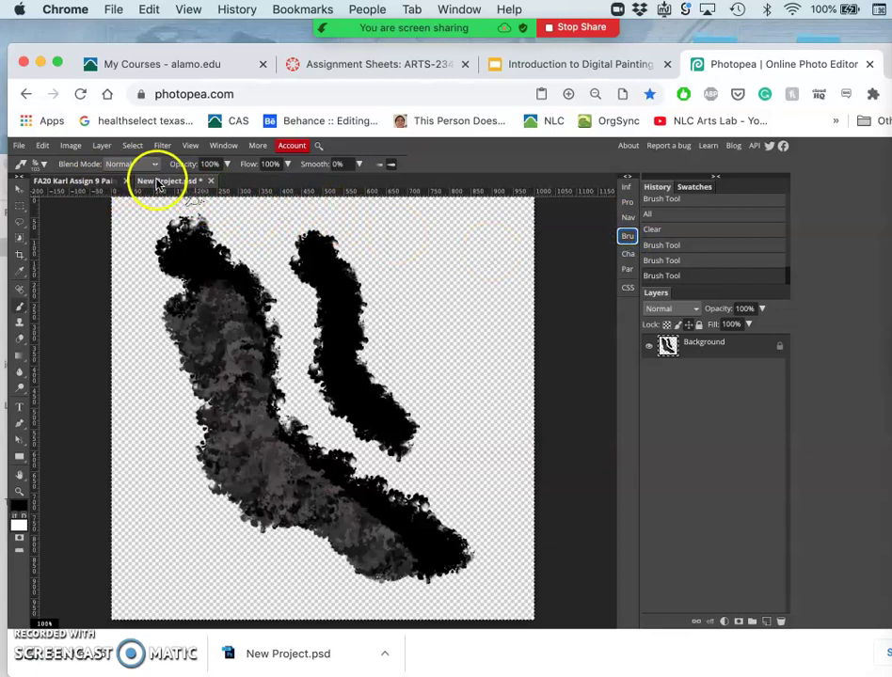
click(211, 182)
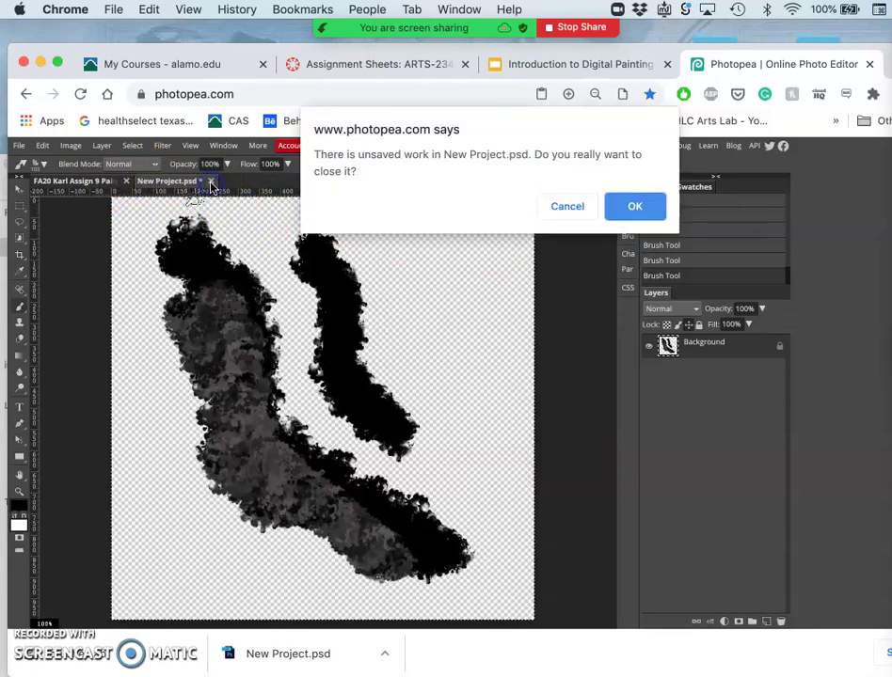
click(628, 206)
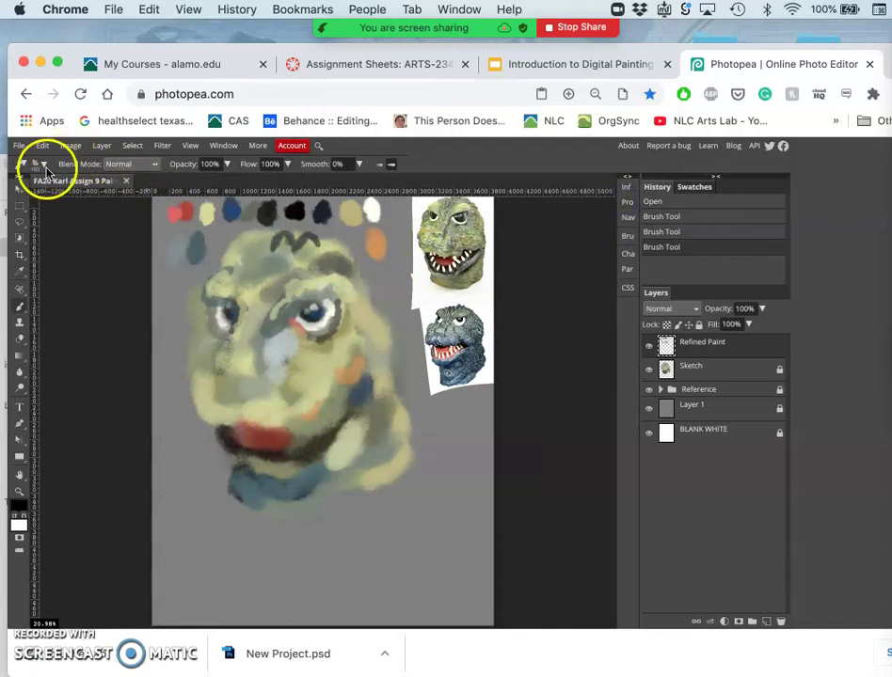
Choose the 1000 px custom brush, try a black stroke below the creature's head, and undo it.
click(43, 166)
scroll(73, 287, down, 2)
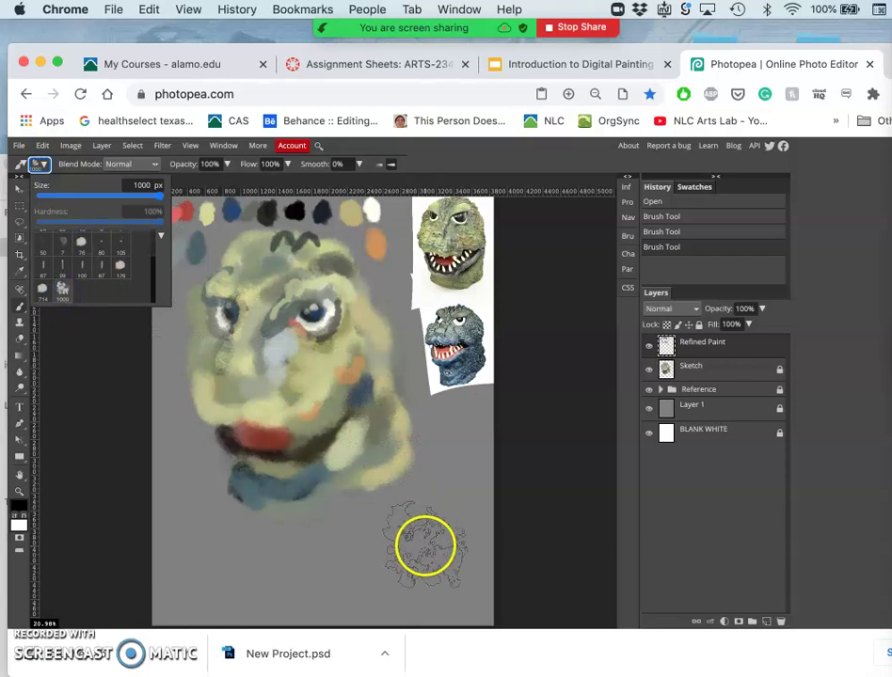
mouse_move(404, 551)
mouse_down()
mouse_move(272, 555)
mouse_move(289, 562)
mouse_up()
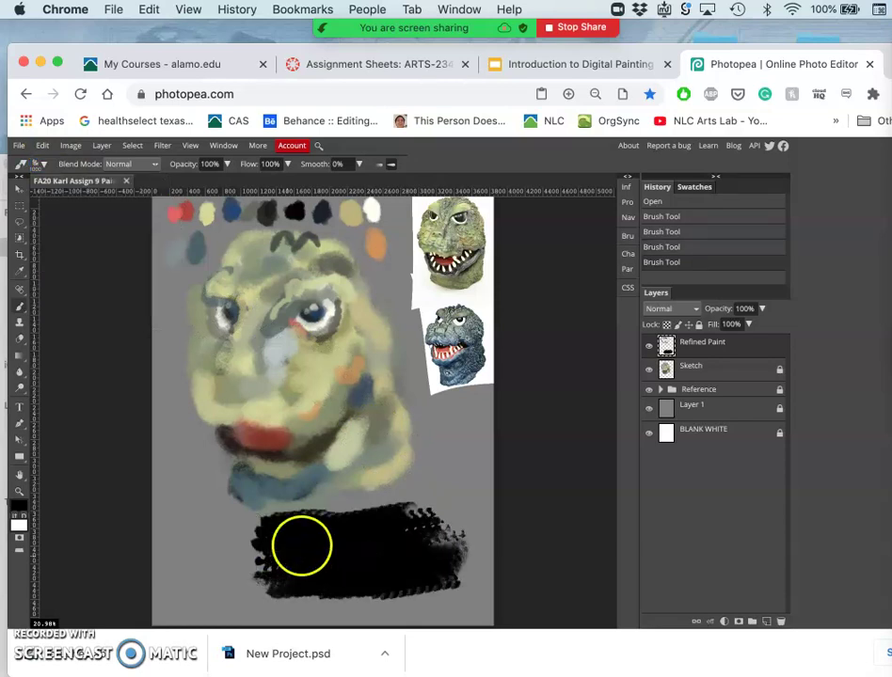
key(super+z)
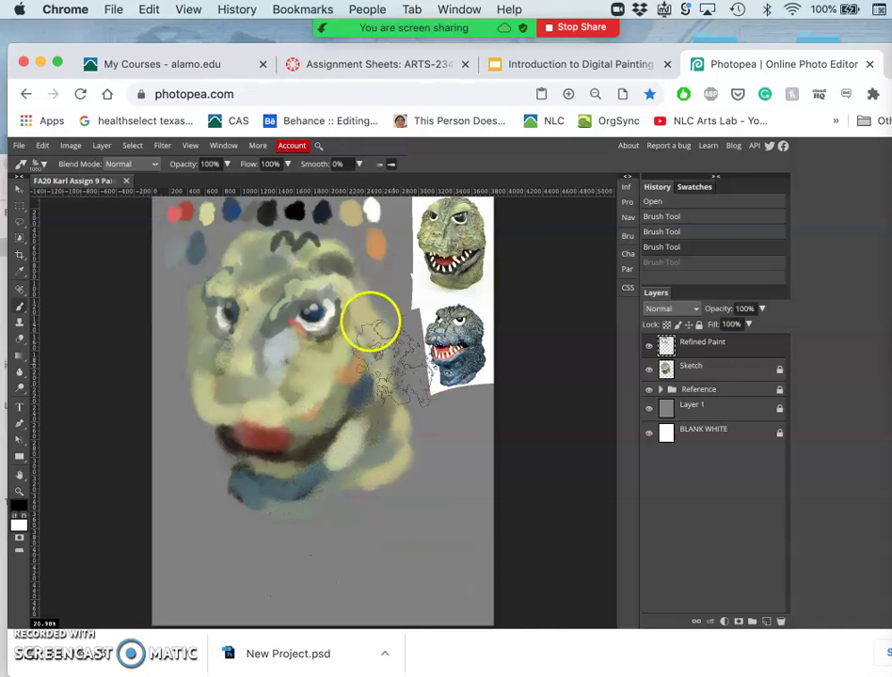
Enable Tip Dynamics for the brush with Size Jitter 41%, Angle Jitter 40% and Roundness Jitter 33%.
click(628, 235)
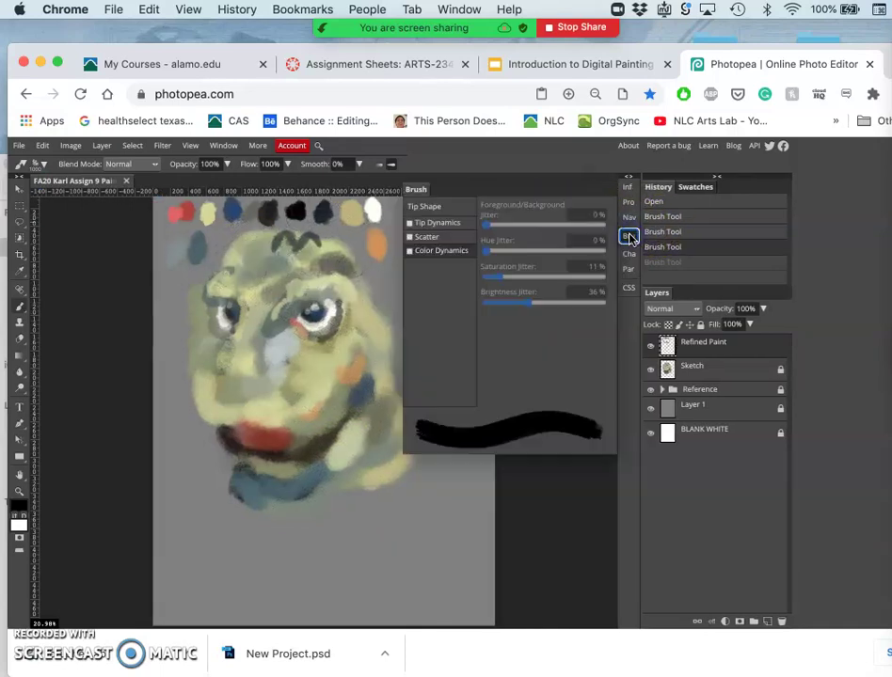
click(410, 224)
click(425, 225)
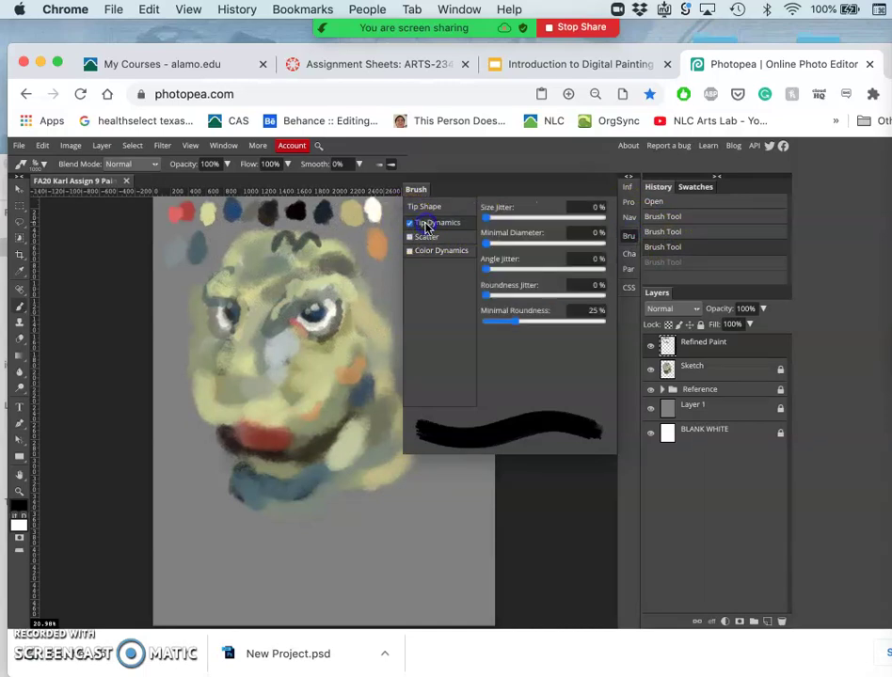
click(514, 218)
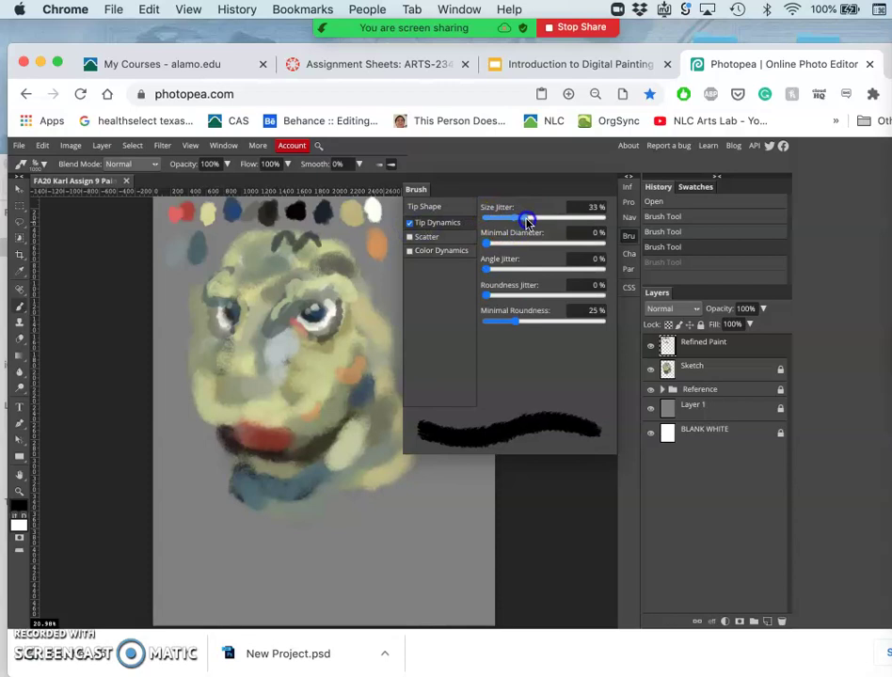
drag(535, 220, 541, 219)
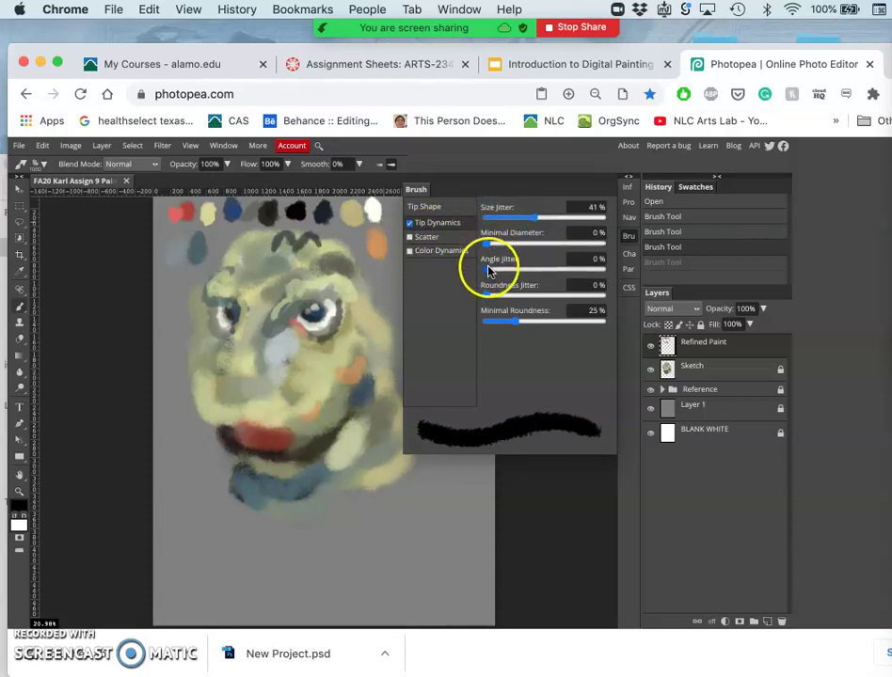
click(487, 271)
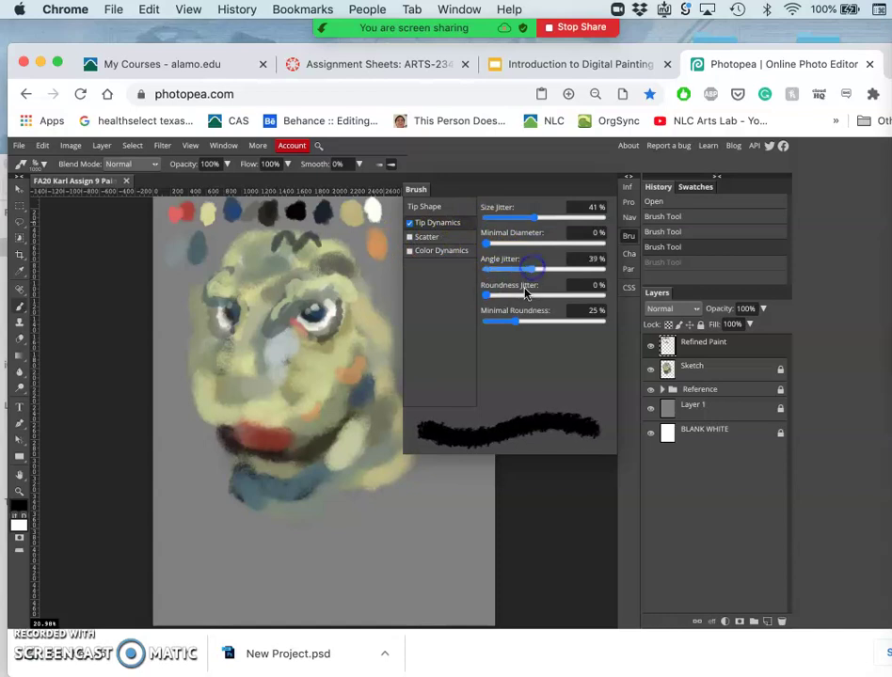
click(524, 296)
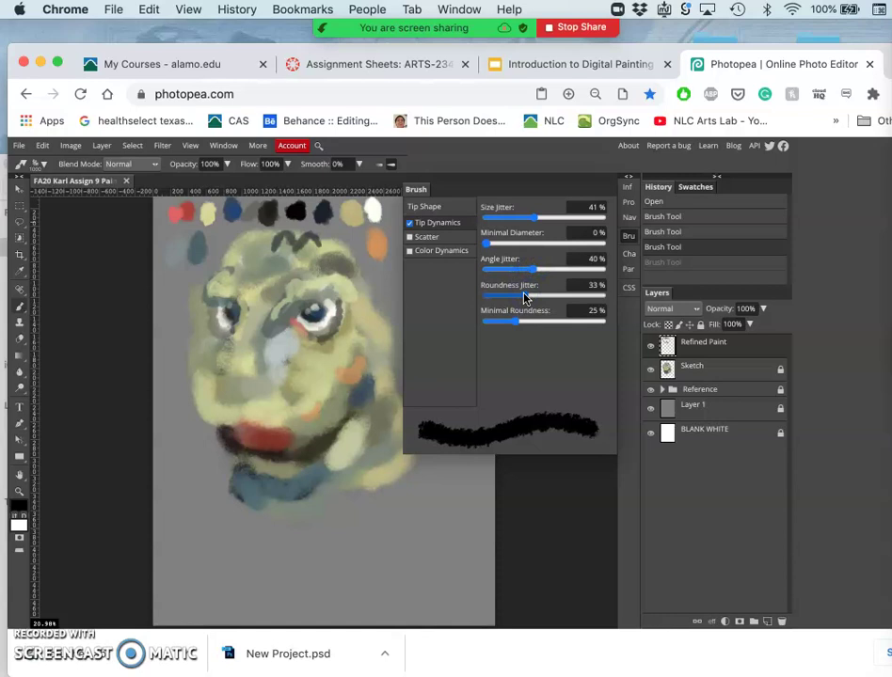
click(517, 323)
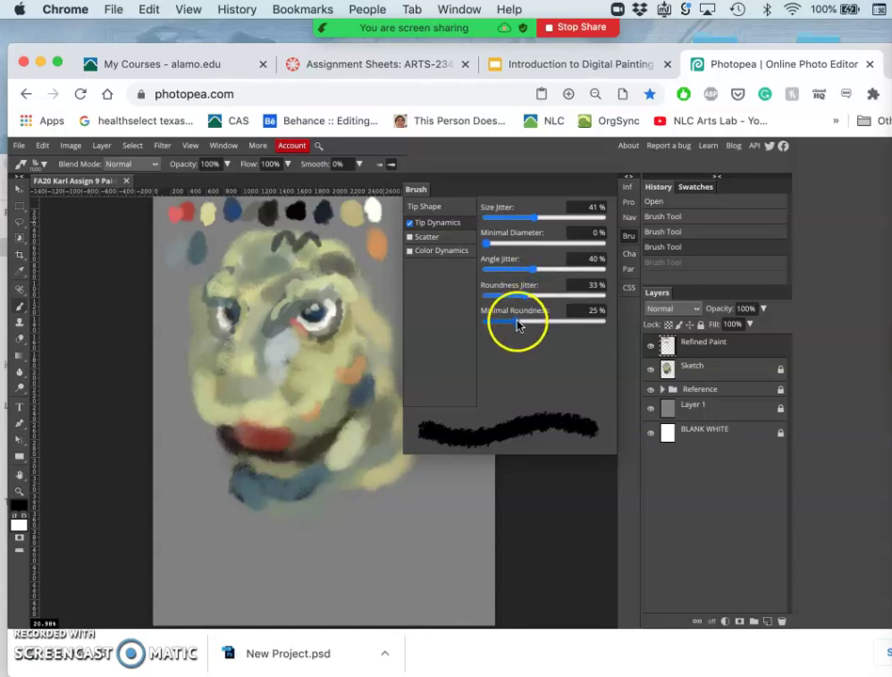
Enable Scatter for the brush, setting Count to 2 and Count Jitter to 17%.
click(422, 239)
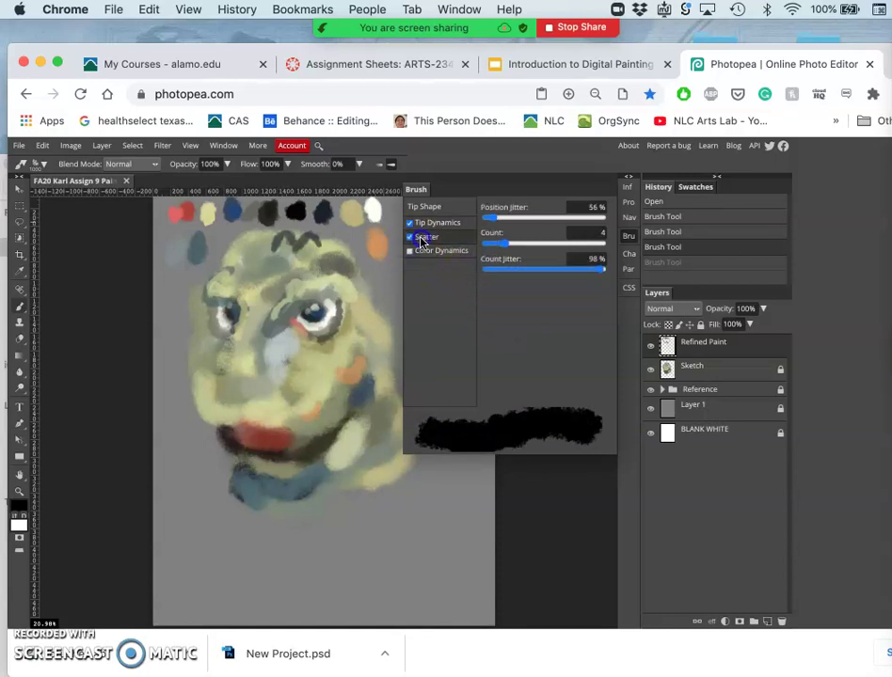
click(487, 218)
click(492, 244)
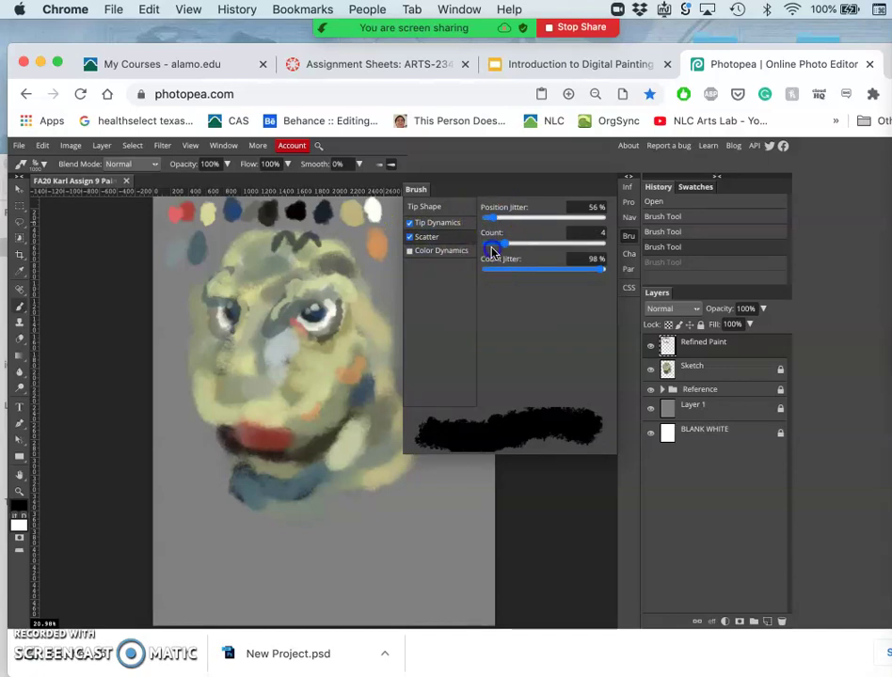
click(492, 246)
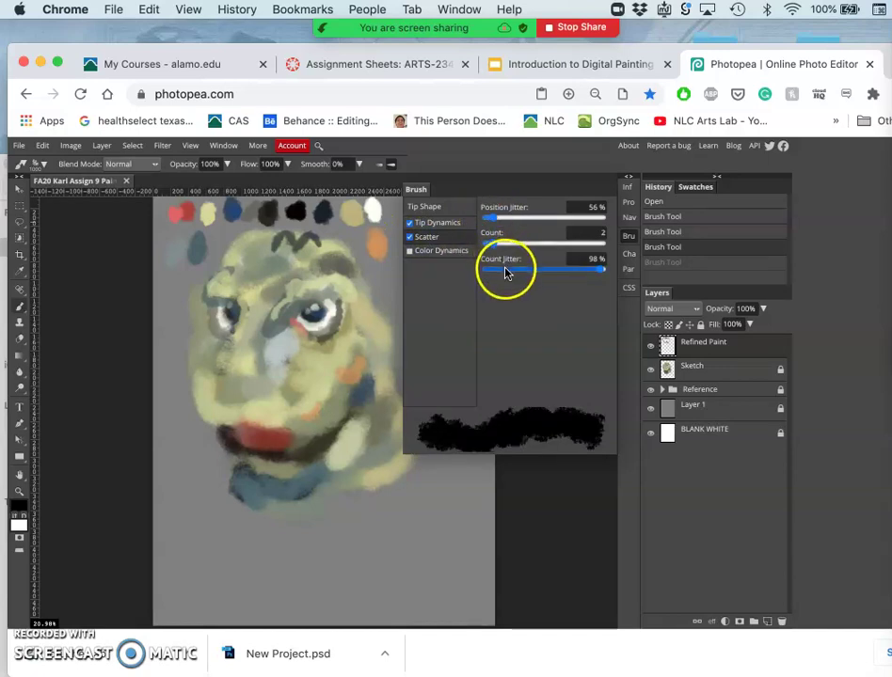
click(505, 272)
click(514, 254)
click(519, 222)
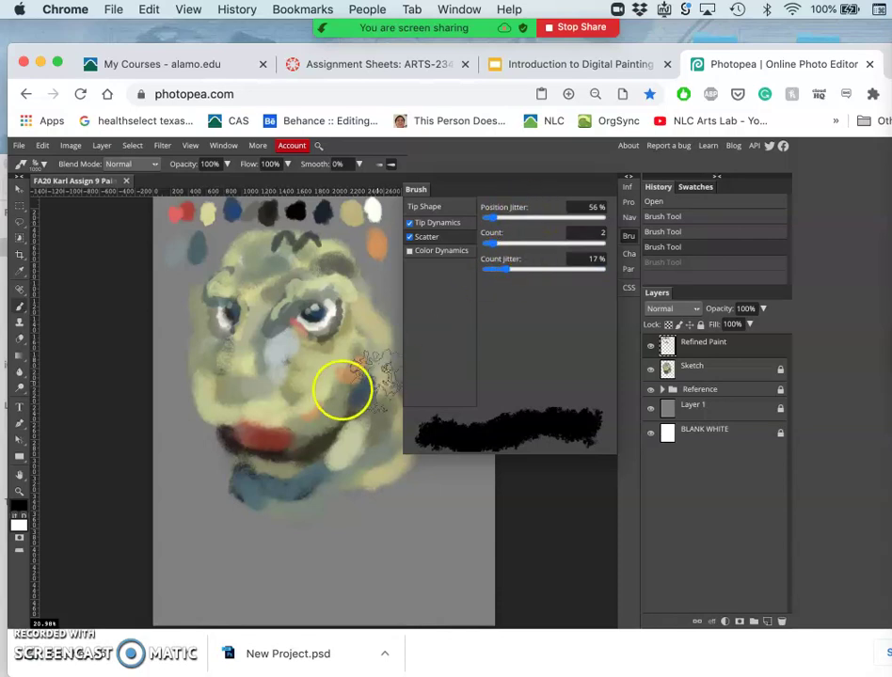
Try a large black scattered patch below the creature's head, undo it, and look up the command for defining a new brush.
drag(202, 540, 286, 563)
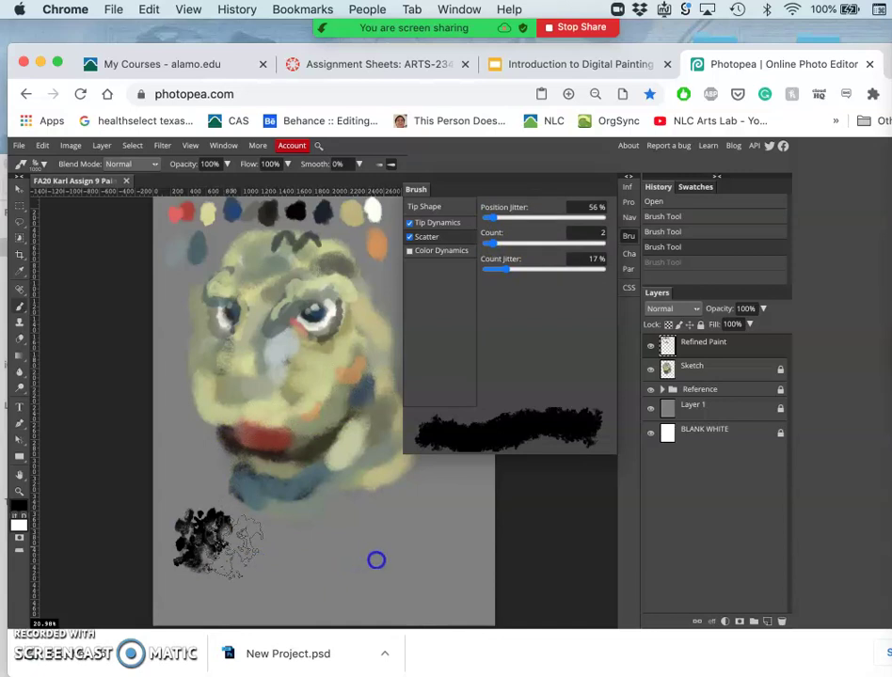
drag(376, 560, 412, 557)
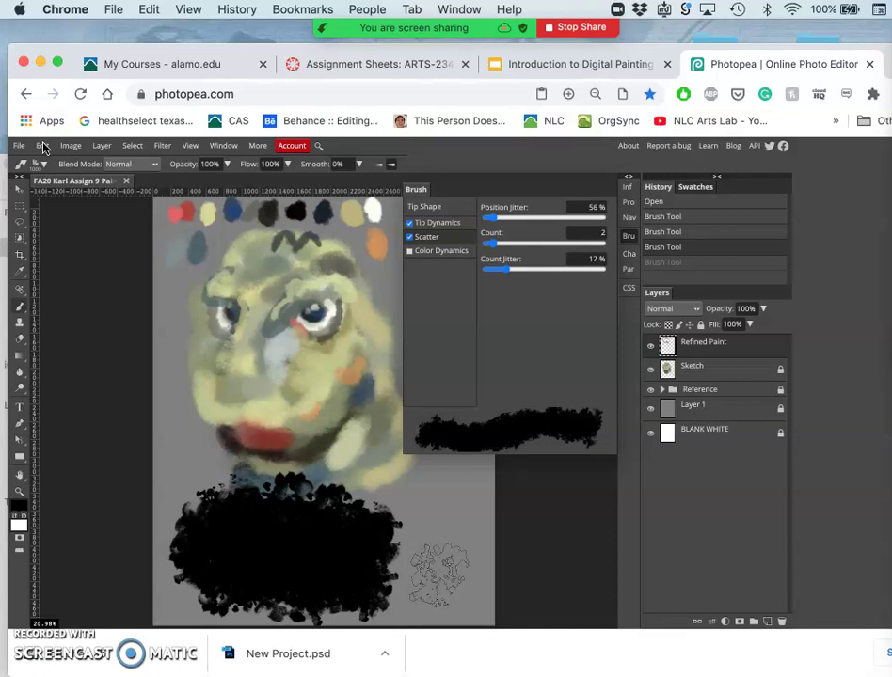
click(70, 146)
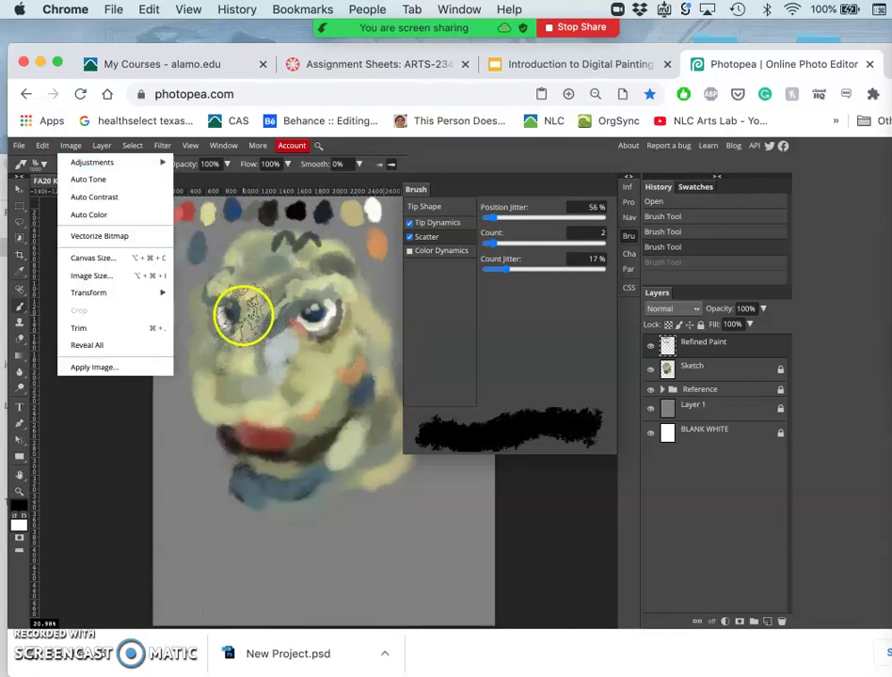
mouse_move(41, 147)
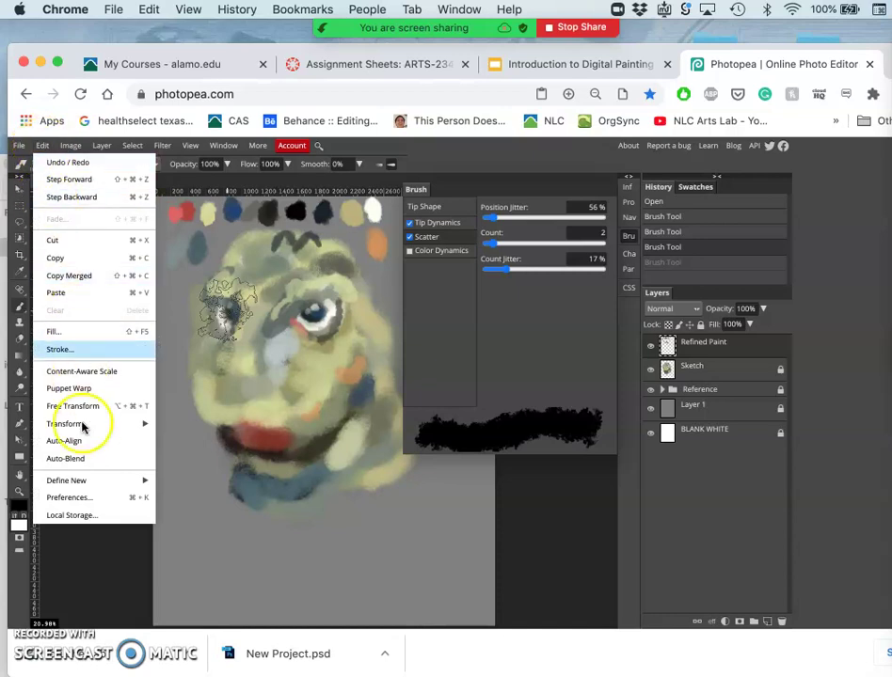
mouse_move(76, 481)
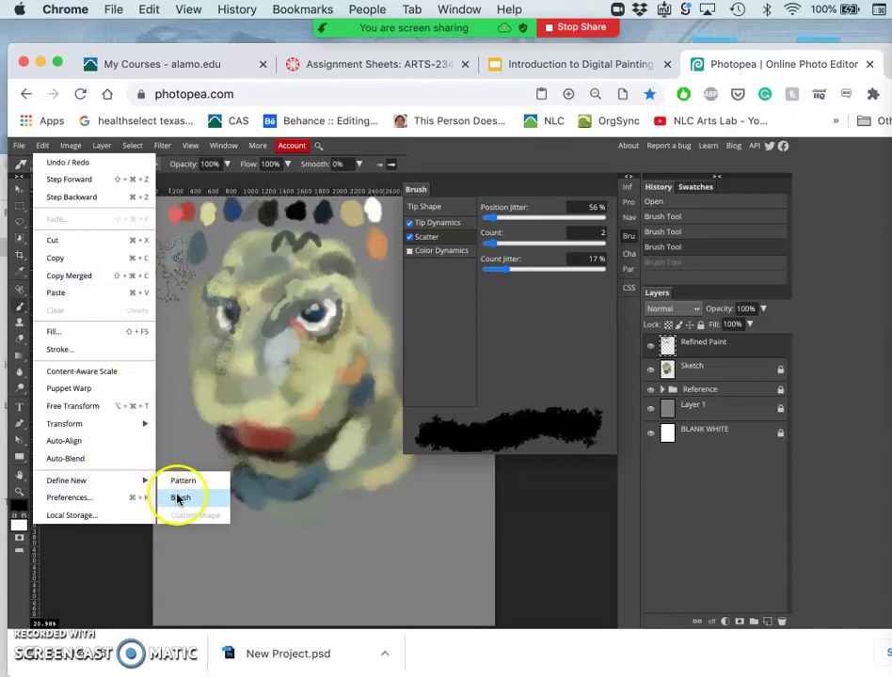
click(565, 532)
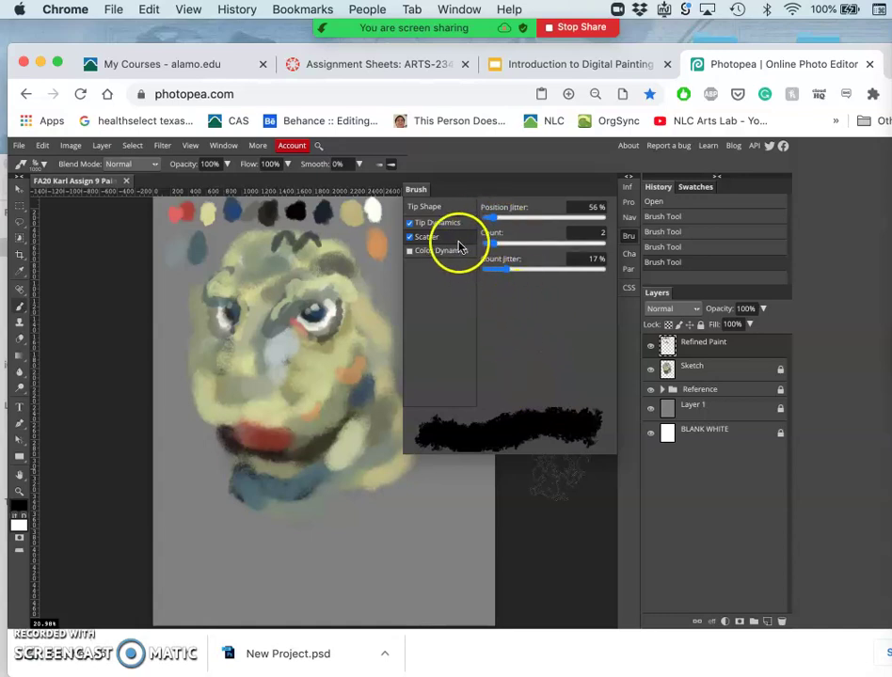
Reduce the brush size to 176 px, try a wavy black stroke below the head, and undo it.
click(46, 165)
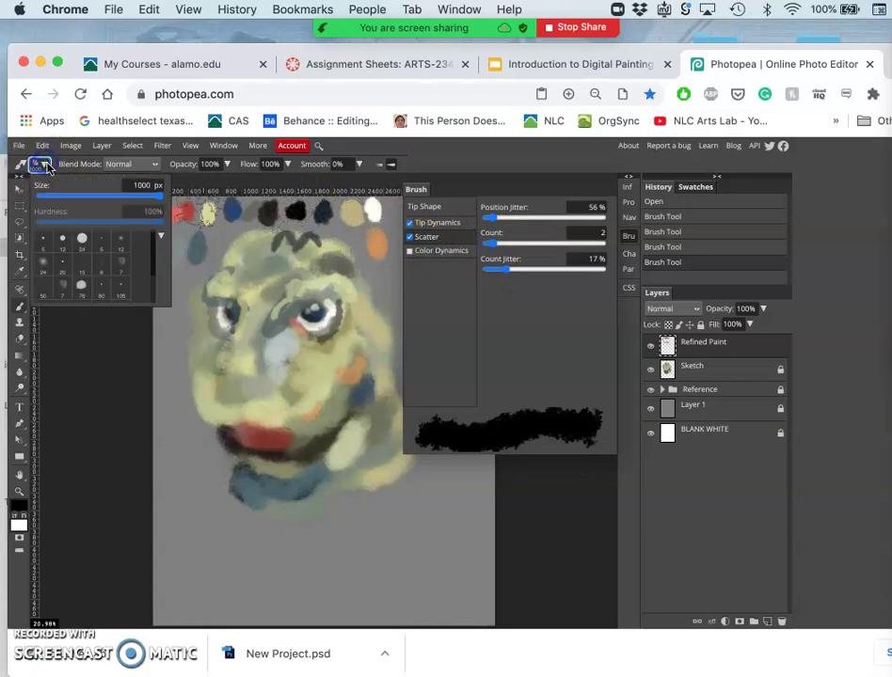
click(98, 199)
mouse_move(93, 198)
mouse_down()
mouse_move(253, 292)
mouse_move(105, 196)
mouse_up()
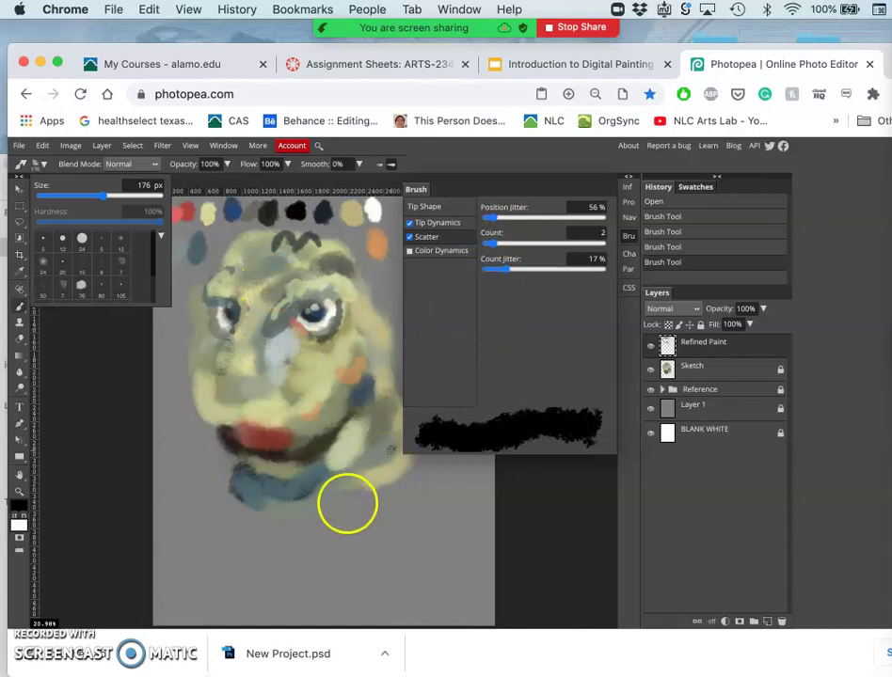
drag(180, 554, 260, 571)
drag(176, 561, 350, 540)
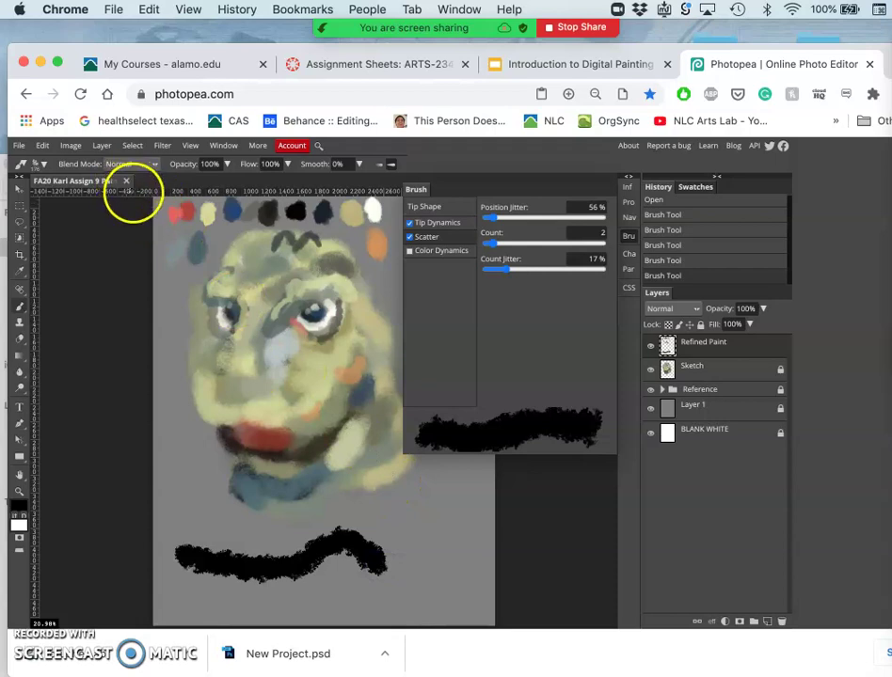
key(super+z)
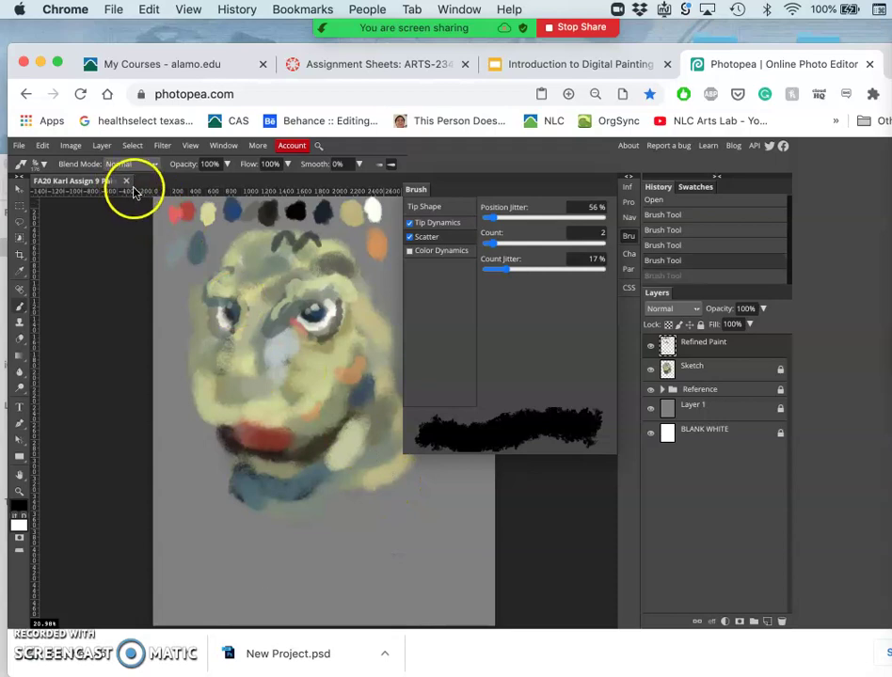
Set the brush size to 85 px and define the adjusted brush as a new preset.
click(42, 165)
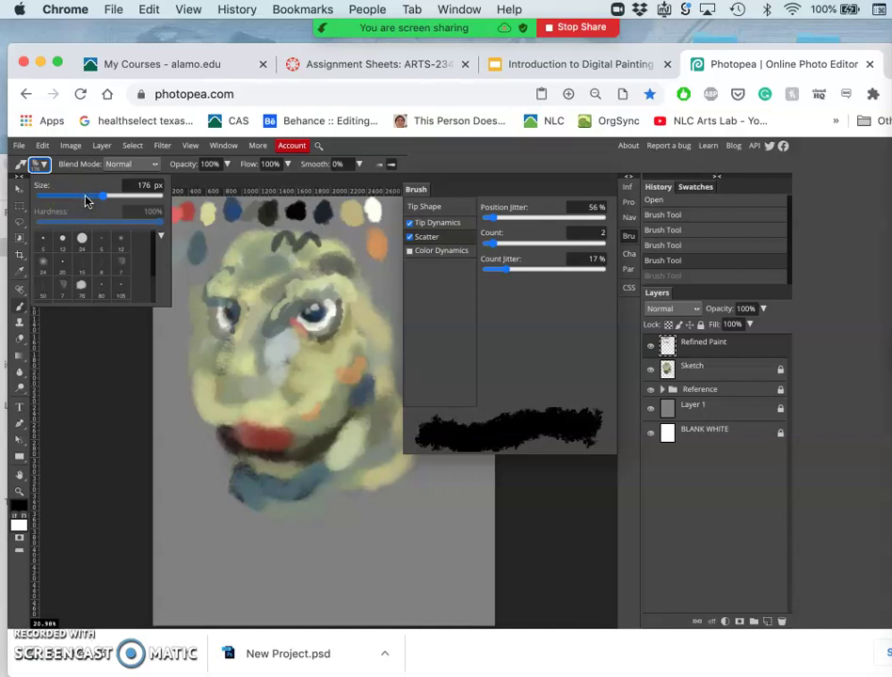
drag(84, 197, 133, 195)
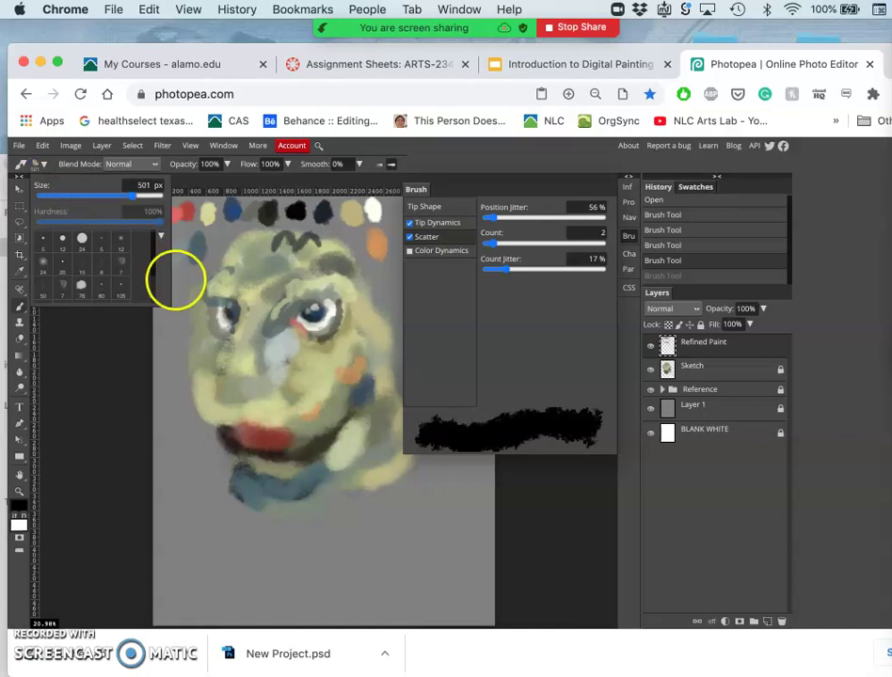
click(74, 198)
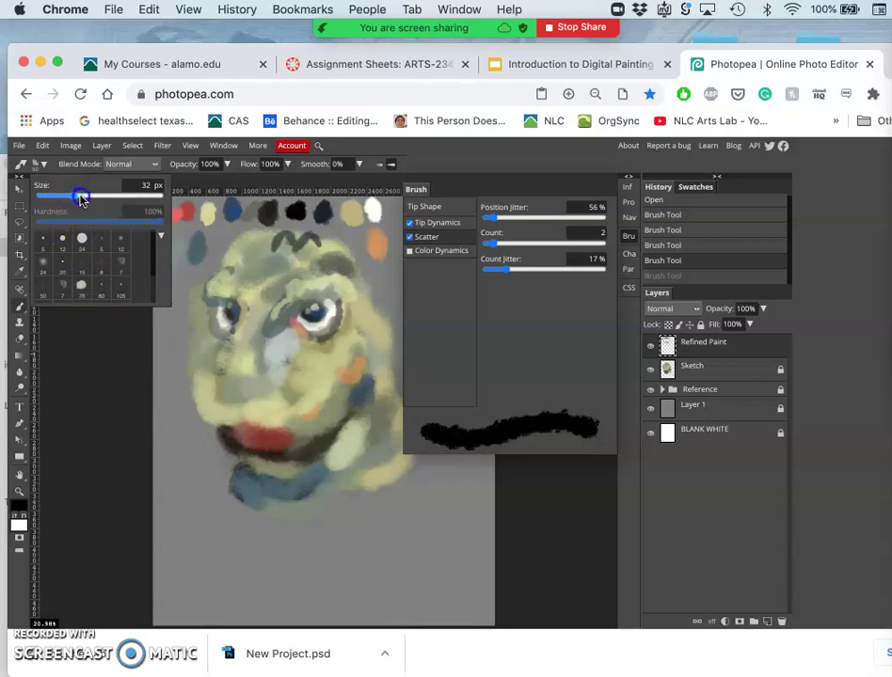
drag(81, 199, 87, 197)
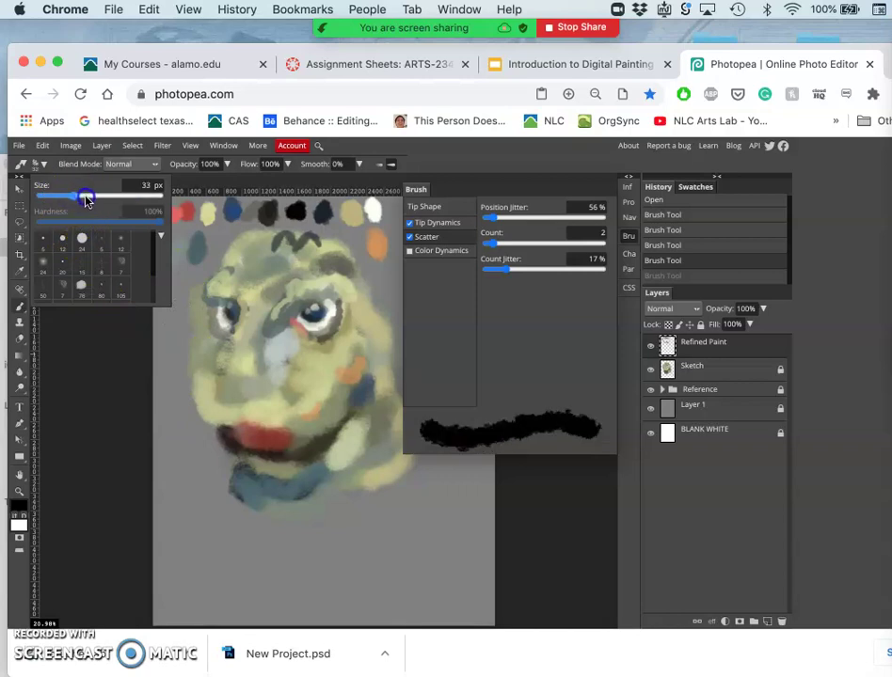
click(161, 236)
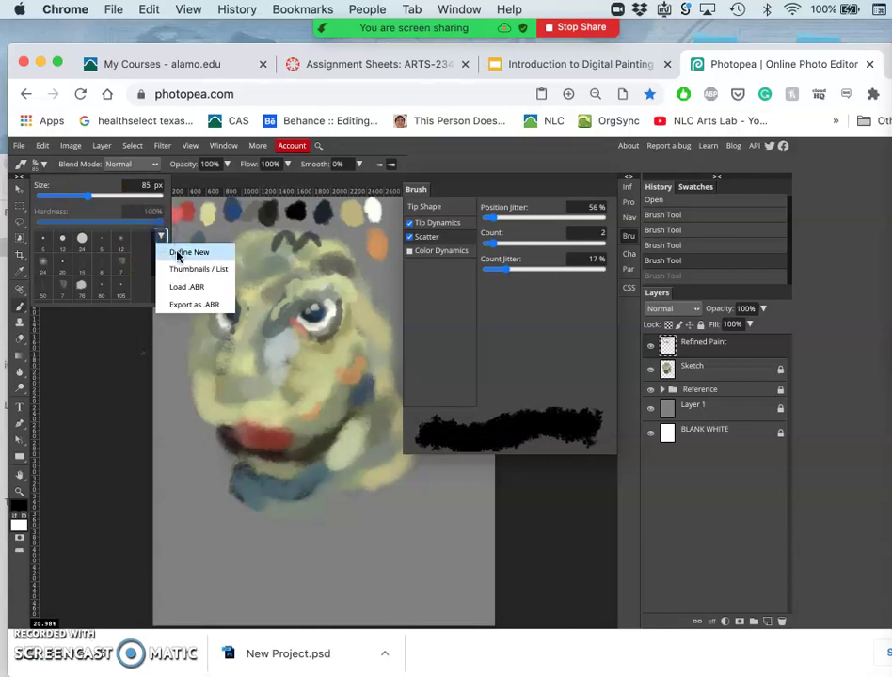
click(178, 253)
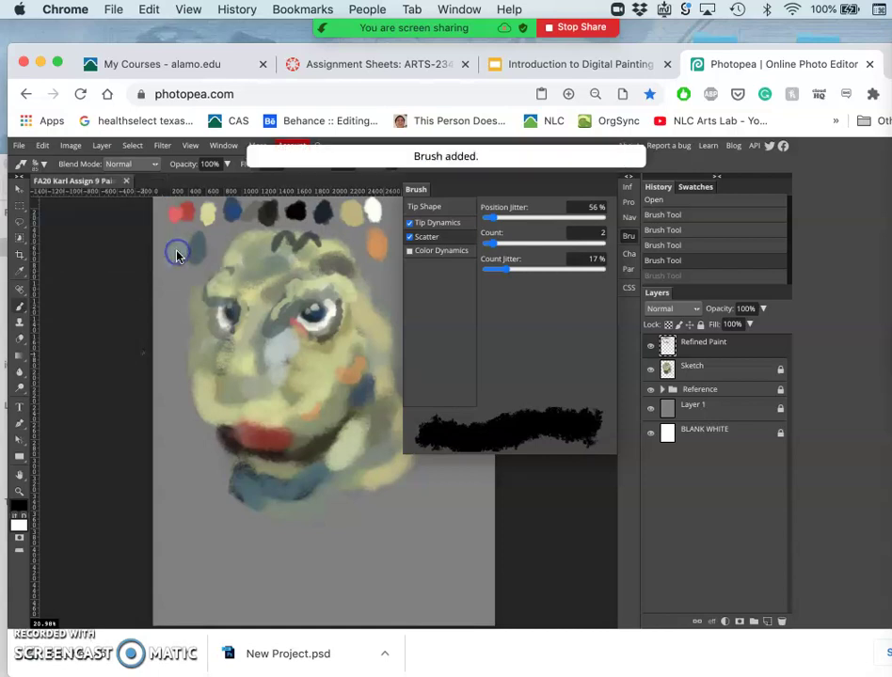
Try the new 85 px brush in a wavy black stroke below the head, put away the brush settings, and undo the stroke.
click(43, 167)
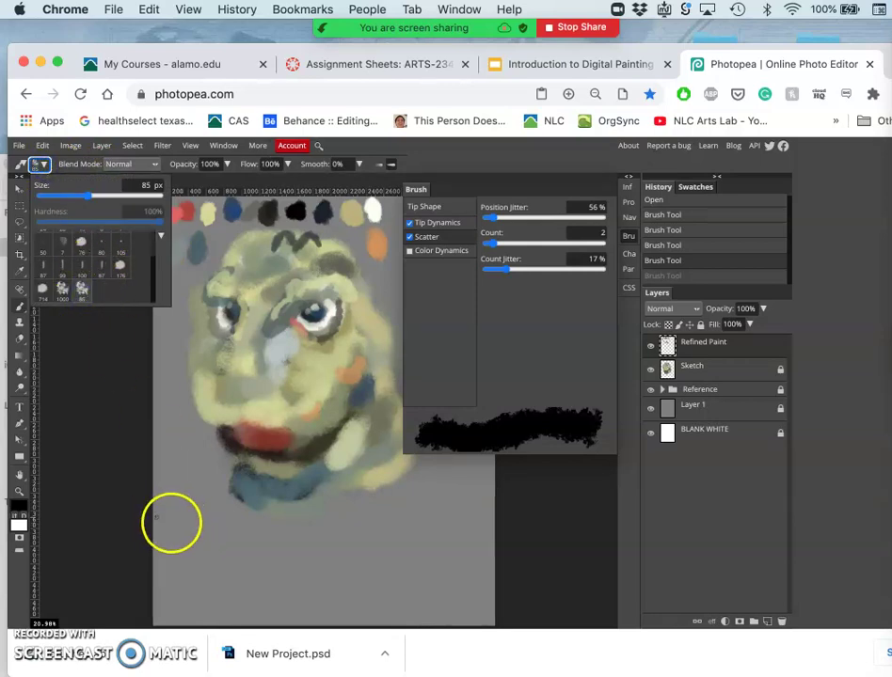
drag(181, 528, 215, 544)
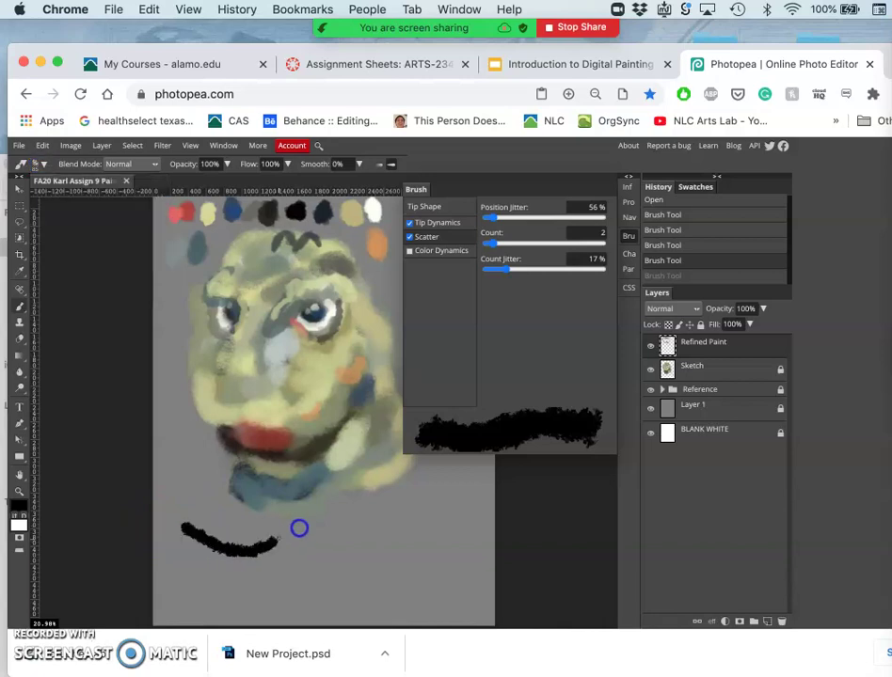
drag(373, 570, 375, 571)
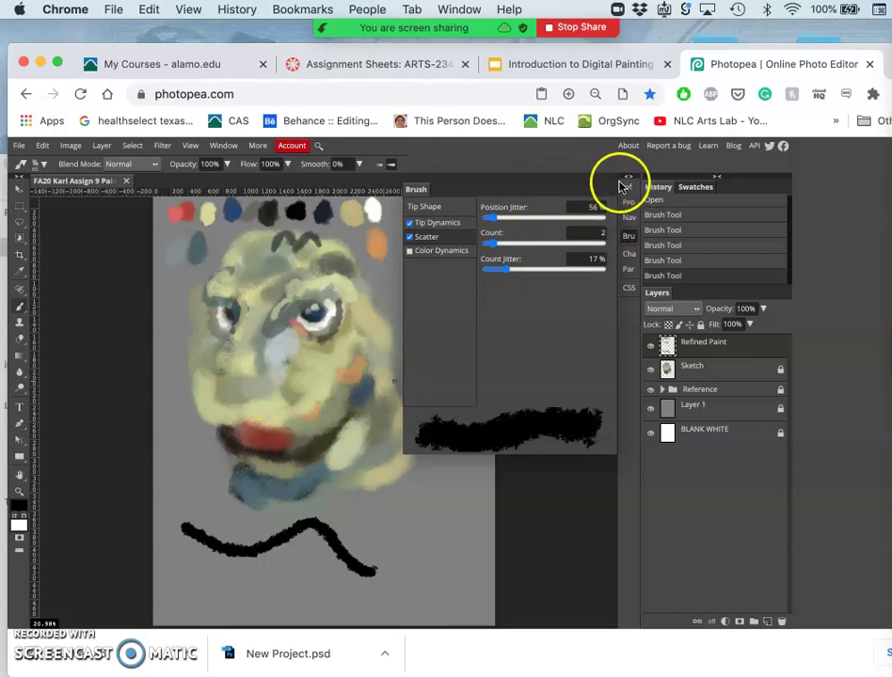
click(630, 237)
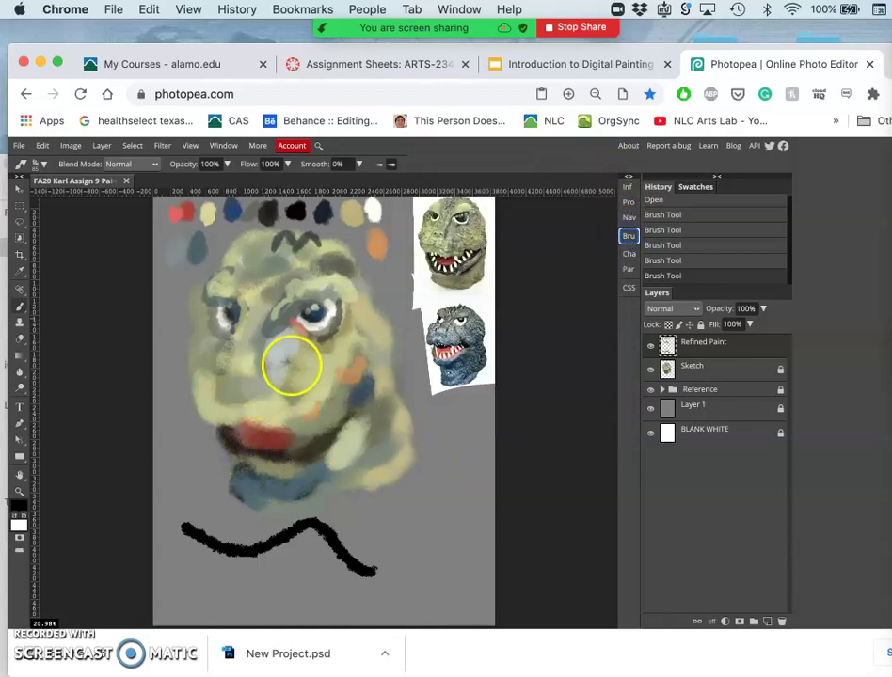
key(ctrl+z)
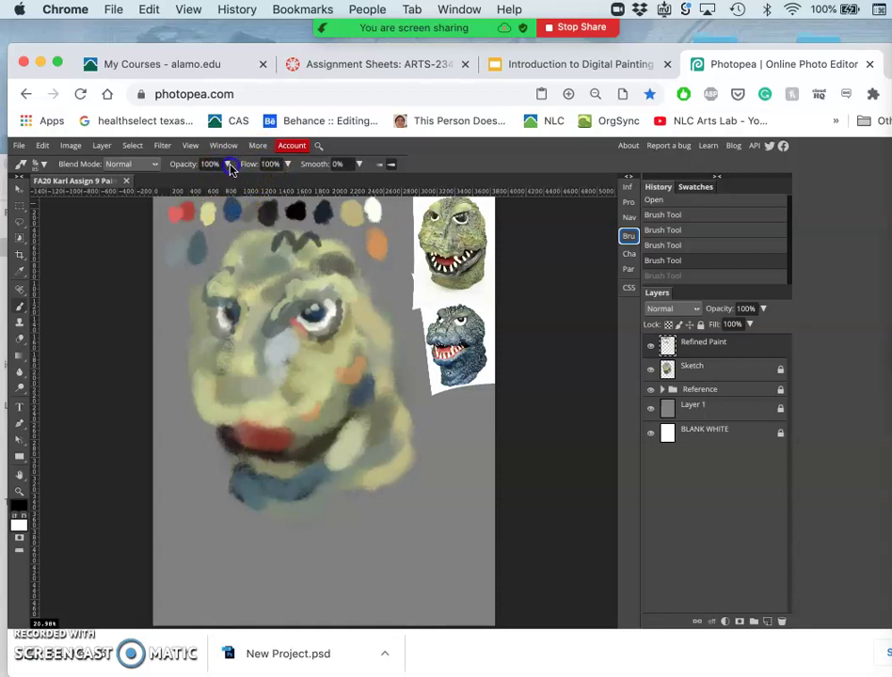
Set the brush opacity to 66% and the size to 135 px, and paint a dark olive-grey patch between the creature's brows.
click(227, 164)
drag(211, 182, 155, 179)
click(42, 166)
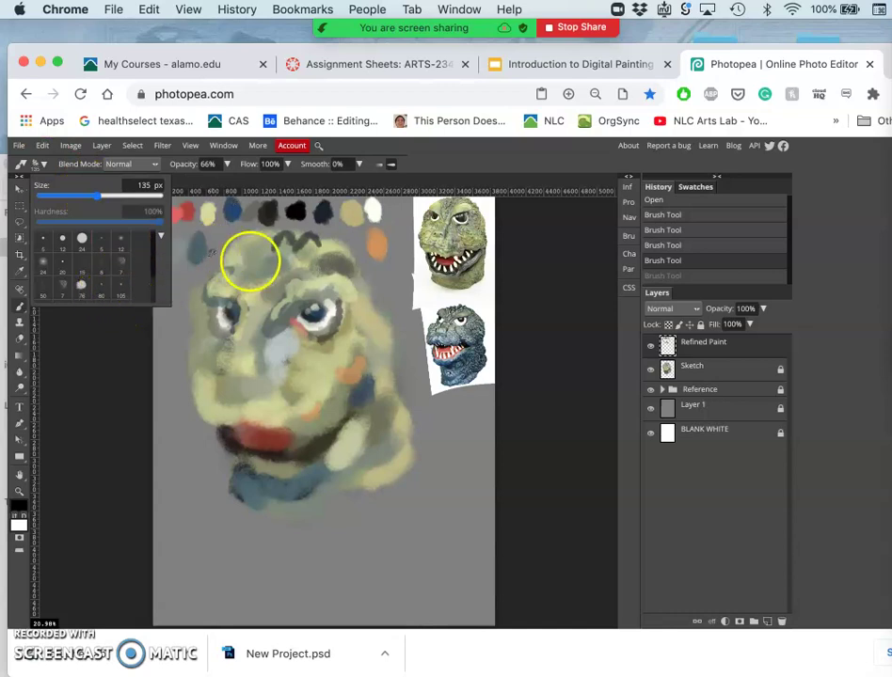
mouse_move(252, 264)
mouse_down()
mouse_move(265, 269)
mouse_move(255, 279)
mouse_move(299, 253)
mouse_move(332, 254)
mouse_move(340, 267)
mouse_move(288, 259)
mouse_move(279, 279)
mouse_up()
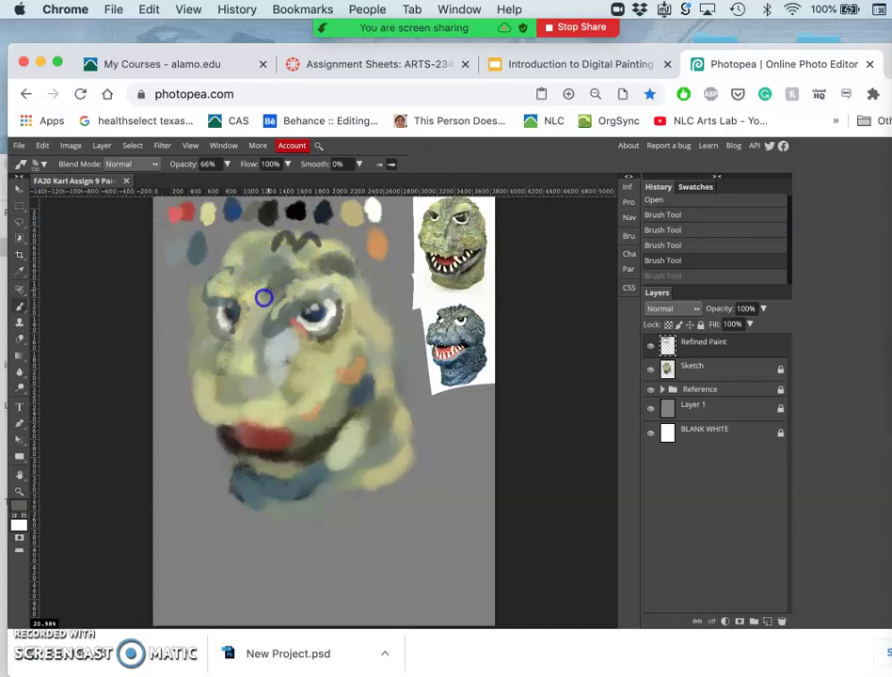
Add fine texture around and below the left eye, first with the brush at 13 px and then at 36 px.
click(38, 164)
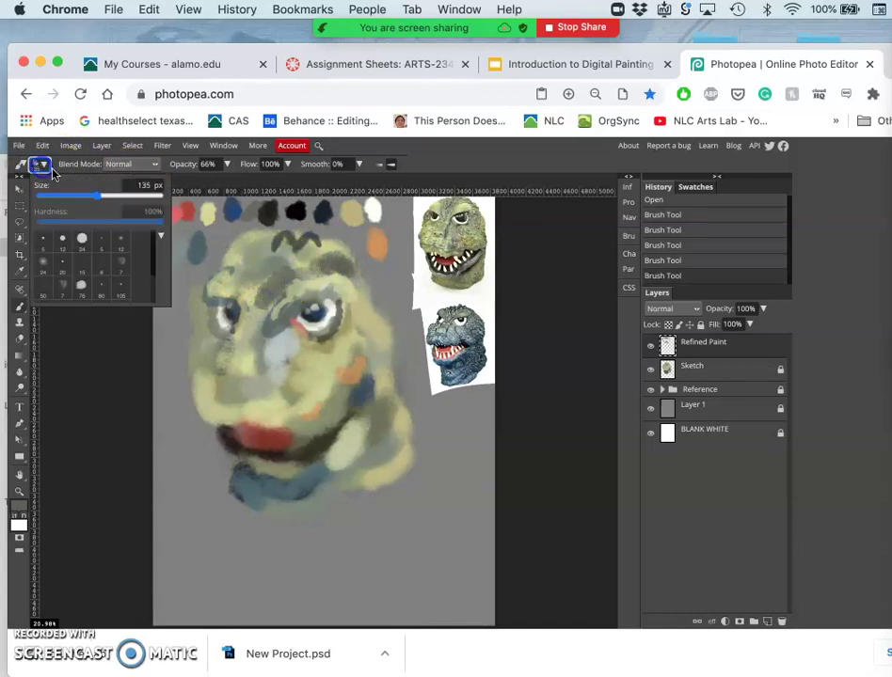
click(64, 198)
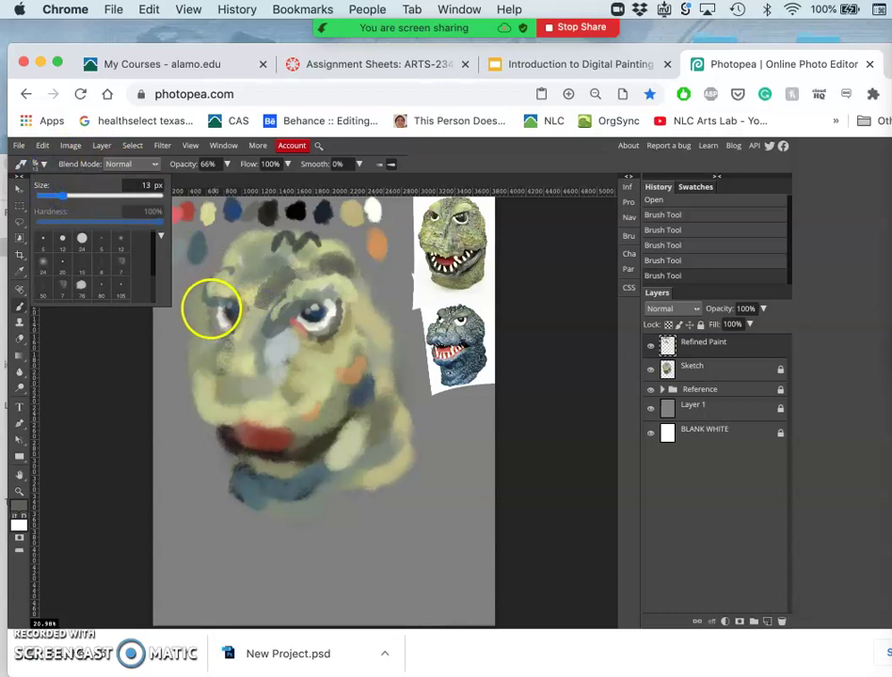
drag(209, 321, 221, 347)
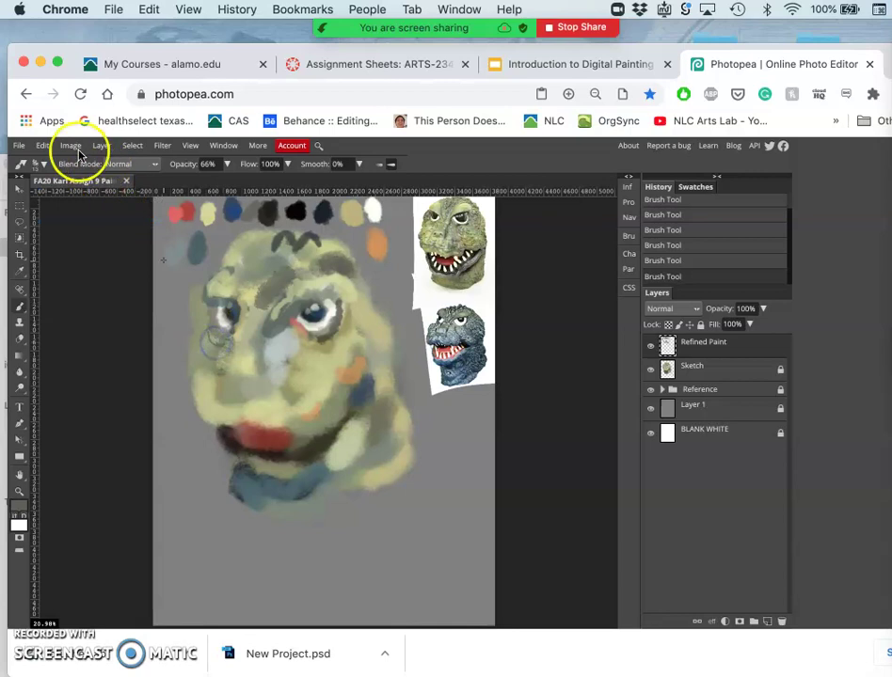
click(40, 163)
click(76, 196)
mouse_move(209, 324)
mouse_down()
mouse_move(237, 285)
mouse_move(252, 282)
mouse_move(210, 362)
mouse_move(218, 348)
mouse_up()
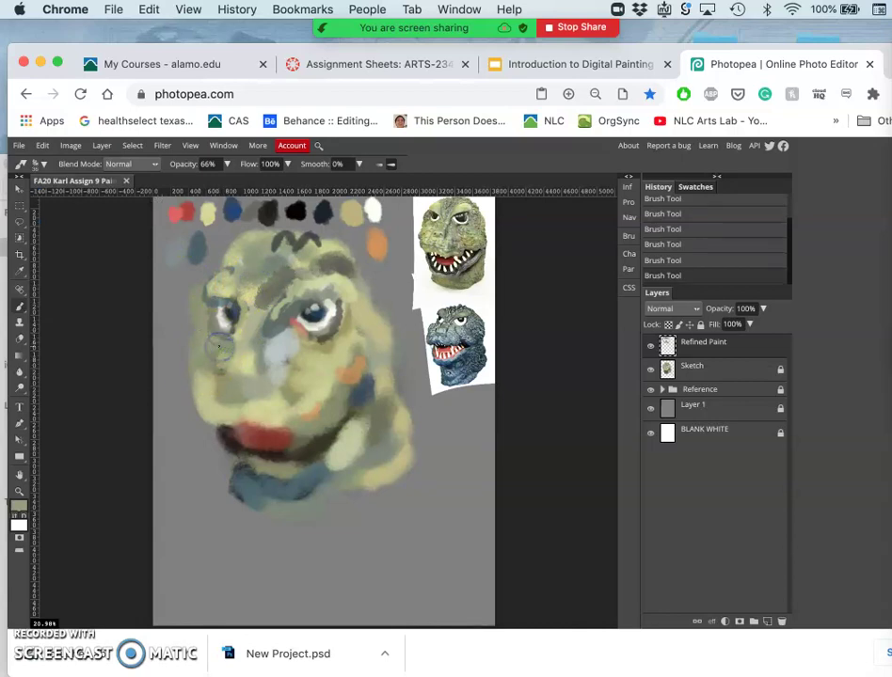
Paint a winding dark grey-green wrinkle on the left side of the forehead and set the brush opacity to 41%.
scroll(219, 349, up, 5)
scroll(219, 350, up, 5)
scroll(219, 351, left, 3)
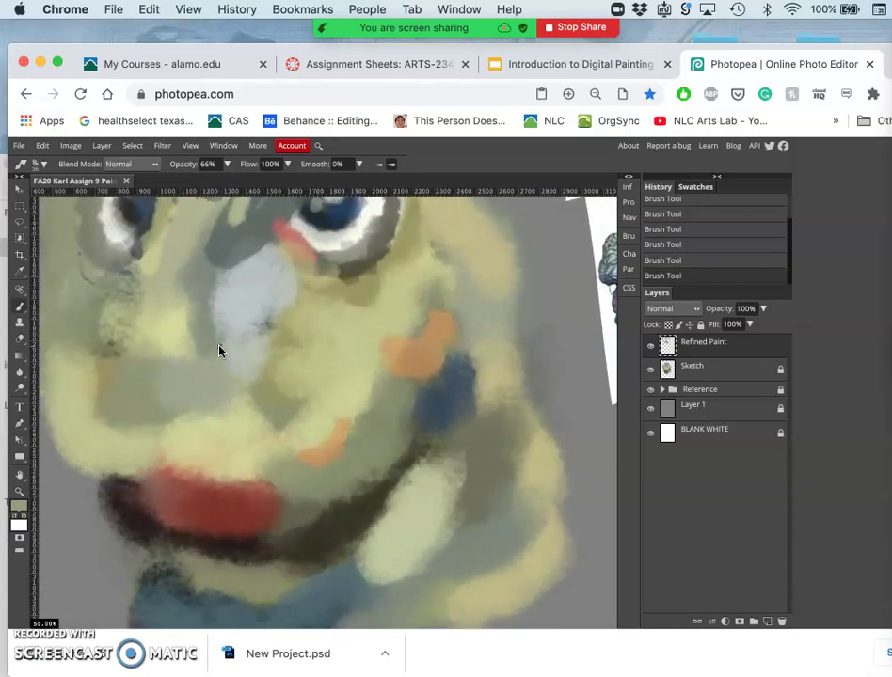
scroll(220, 351, up, 5)
scroll(220, 351, left, 3)
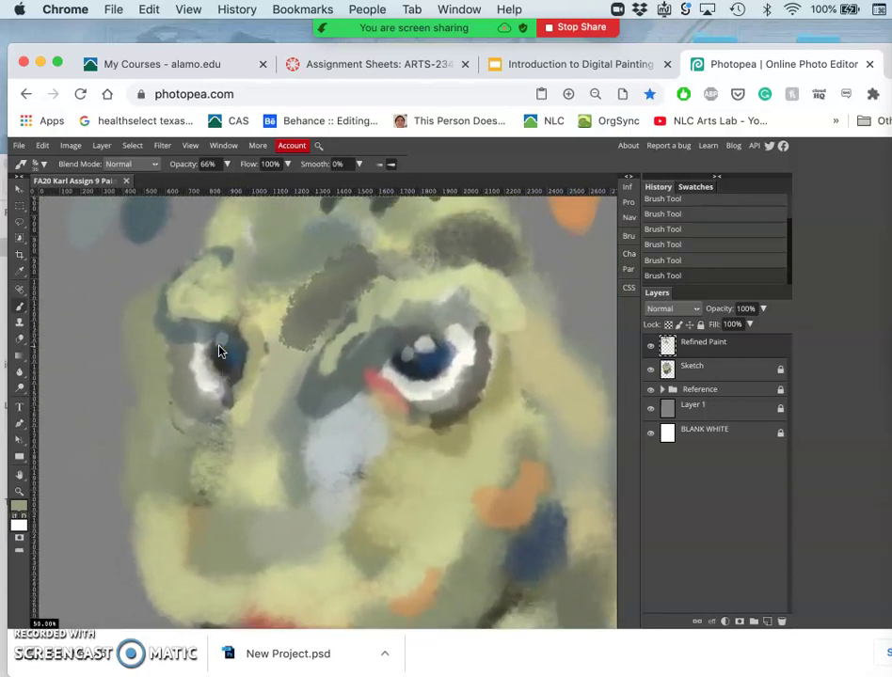
scroll(324, 295, up, 1)
scroll(324, 297, up, 2)
scroll(324, 296, right, 1)
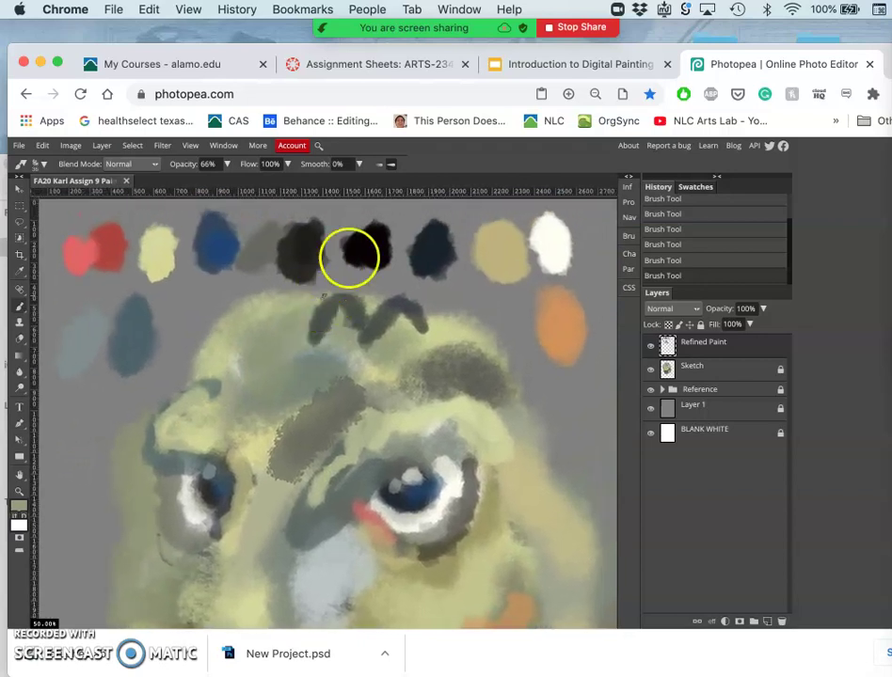
drag(340, 348, 302, 359)
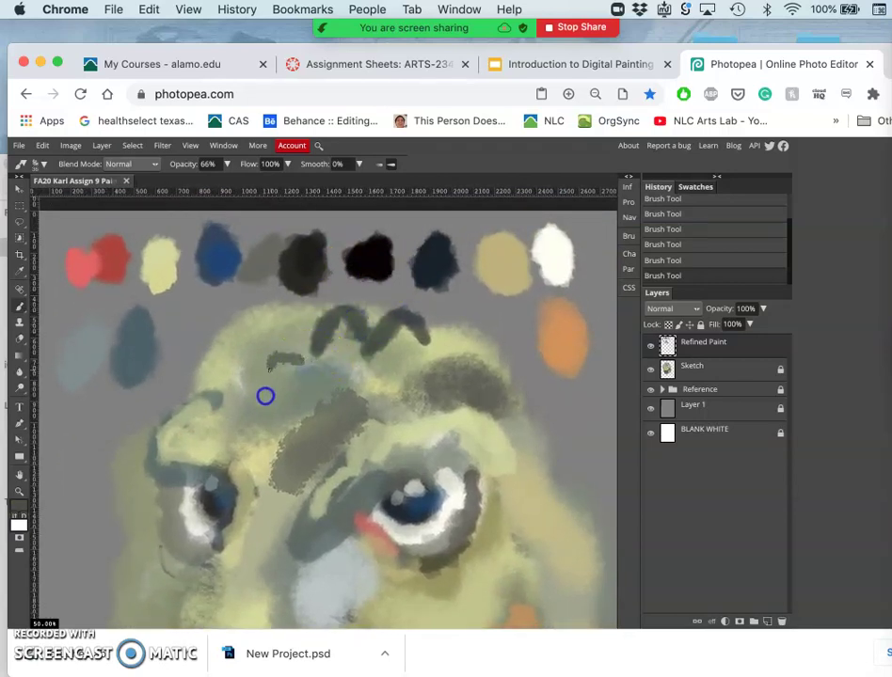
click(226, 164)
click(196, 183)
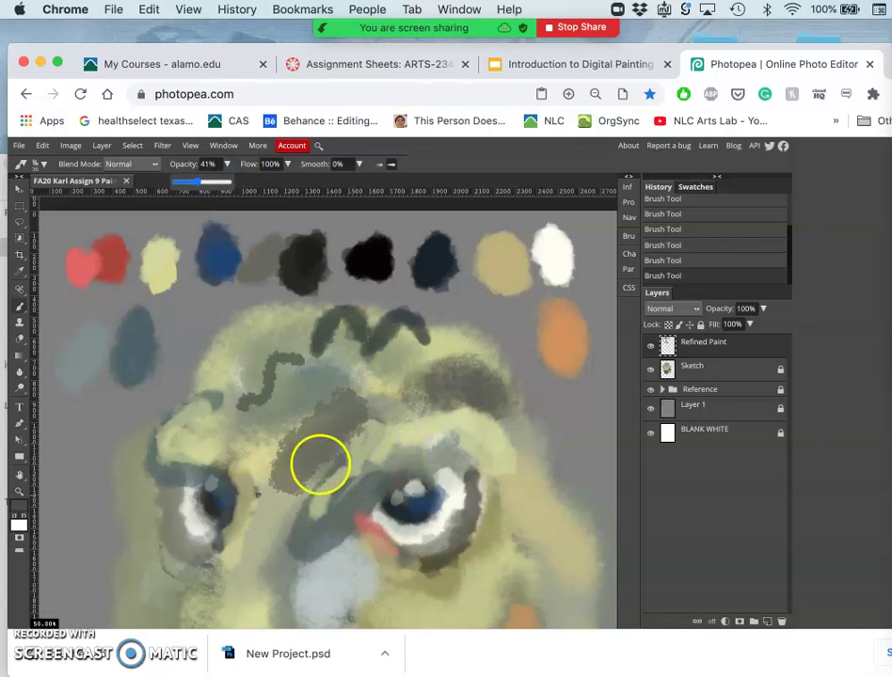
Reduce the browser's page zoom to 50% to give the canvas more room.
key(super+minus)
key(super+0)
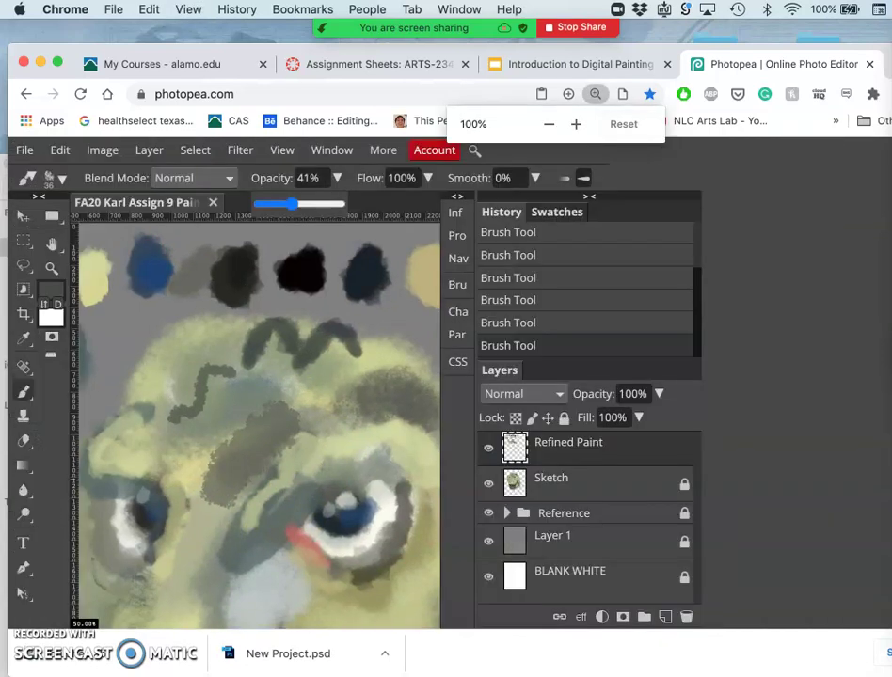
click(548, 462)
key(super+minus)
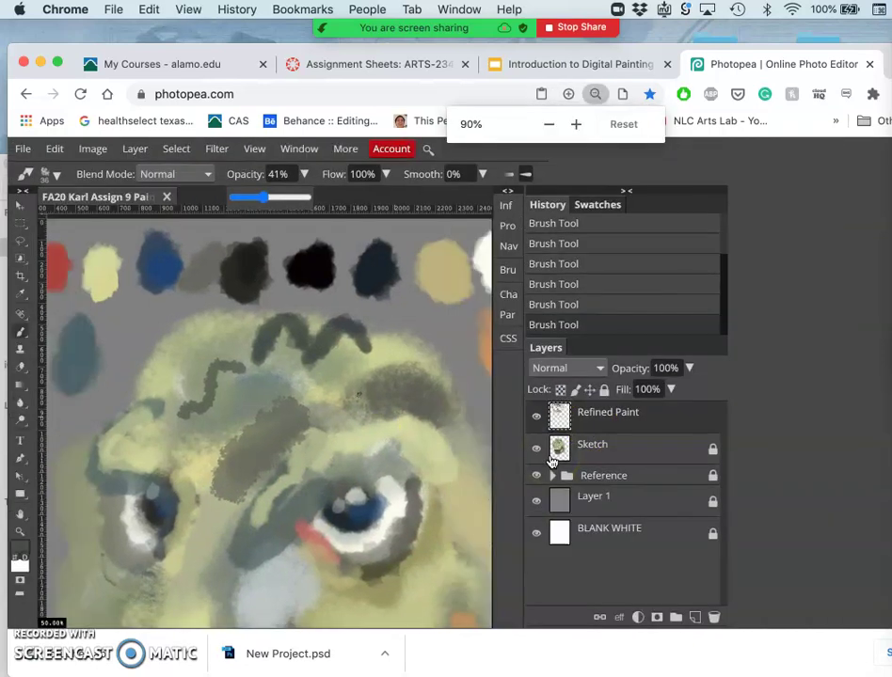
key(super+minus)
key(super+minus)
key(super+minus)
key(super+minus)
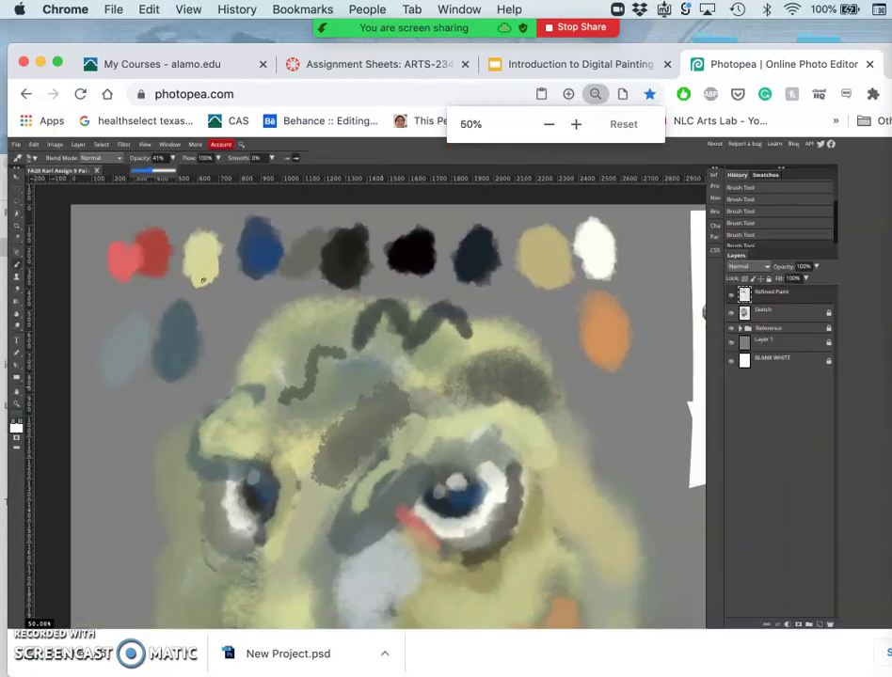
key(super+minus)
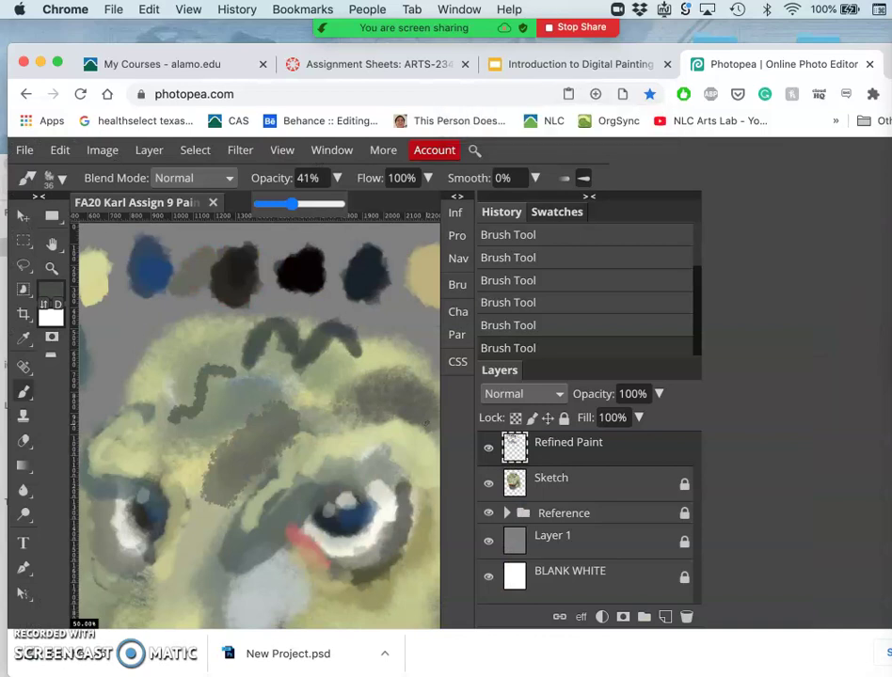
key(super+minus)
key(super+minus)
key(super+minus)
key(super+minus)
key(super+minus)
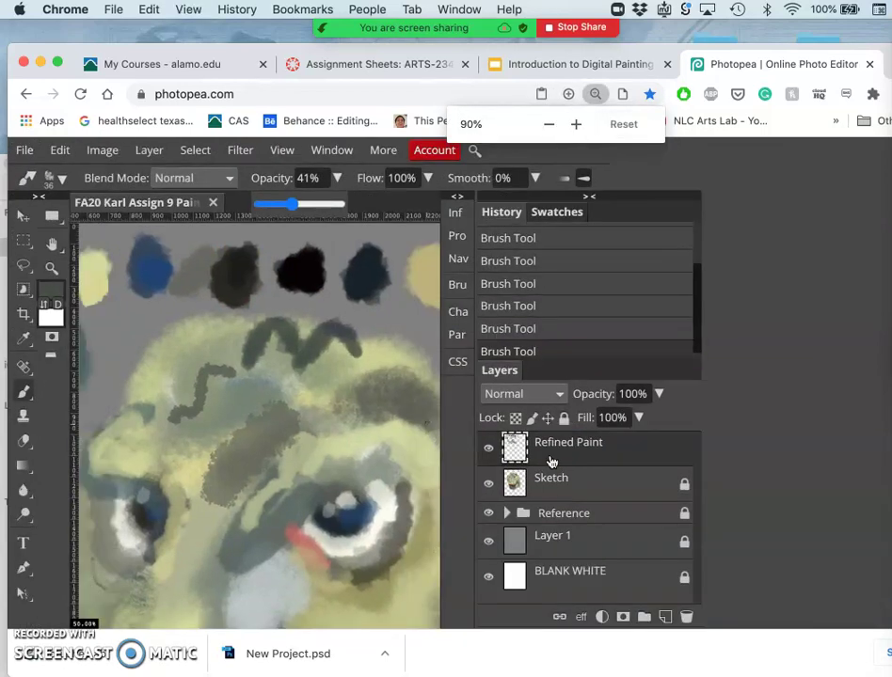
key(super+minus)
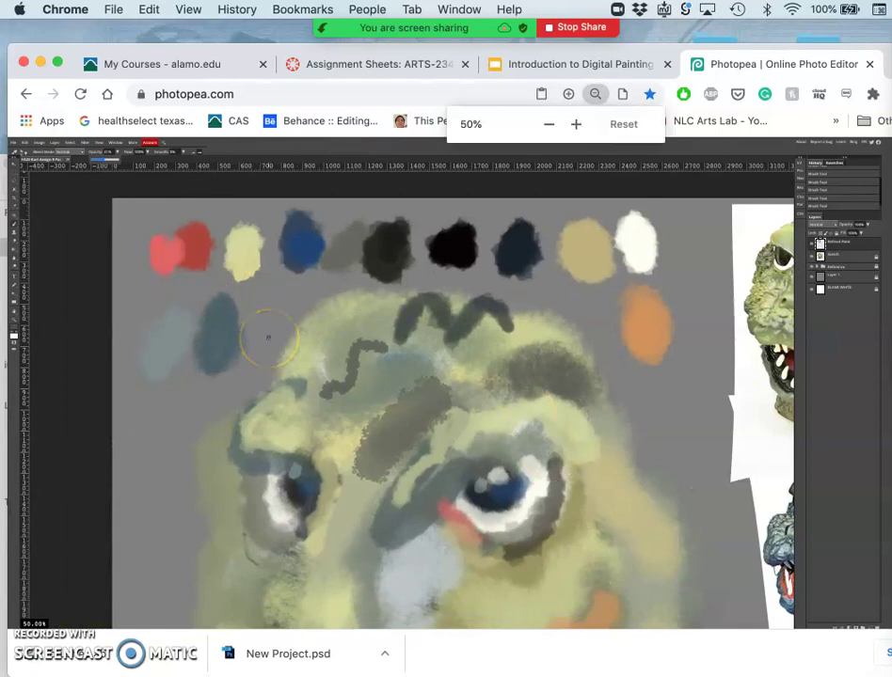
key(super+equal)
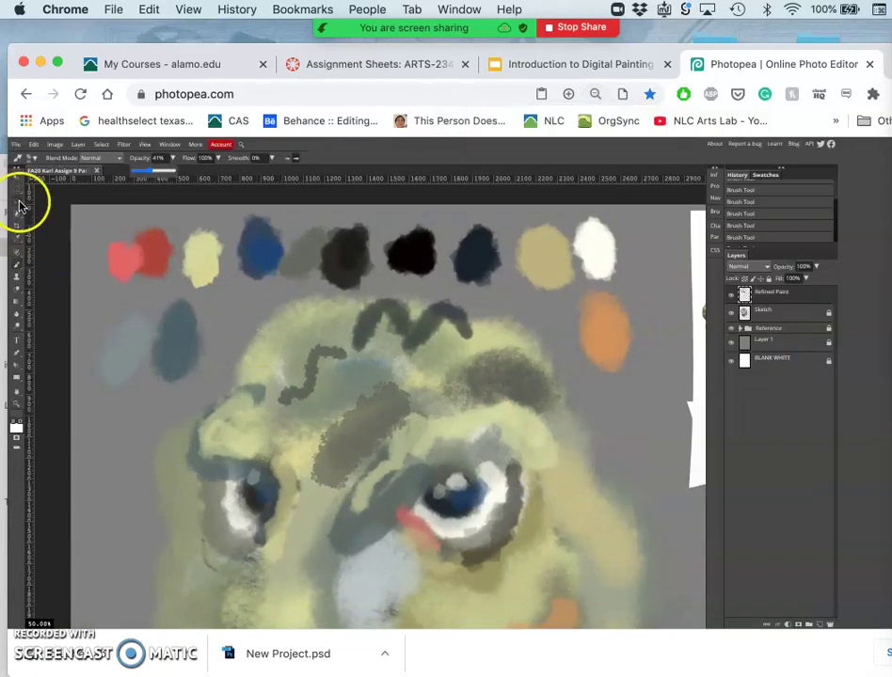
Clear the selection with the Lasso tool and crop off the empty strip at the canvas's lower edge.
click(17, 200)
click(193, 279)
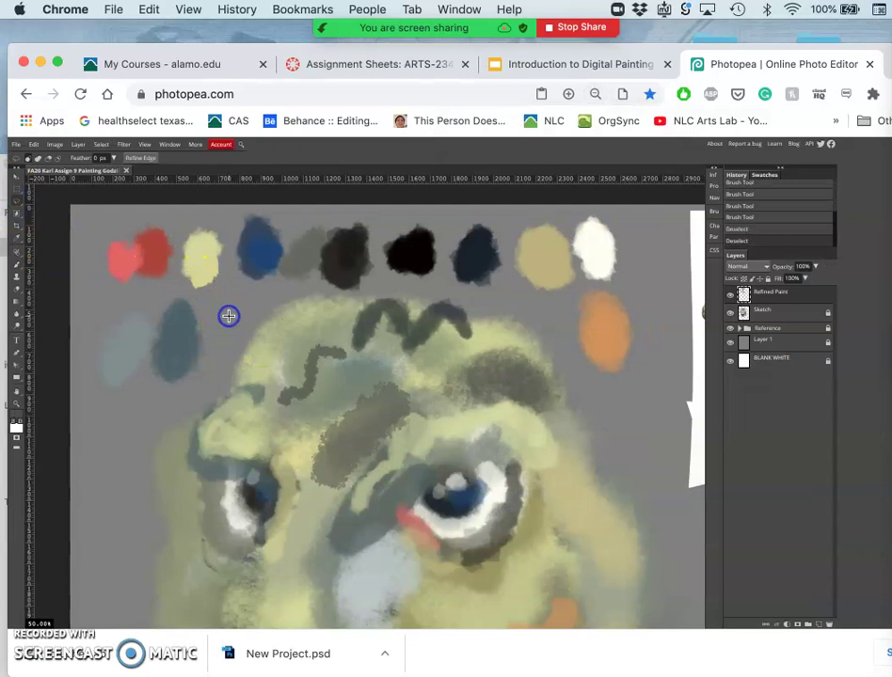
key(super+0)
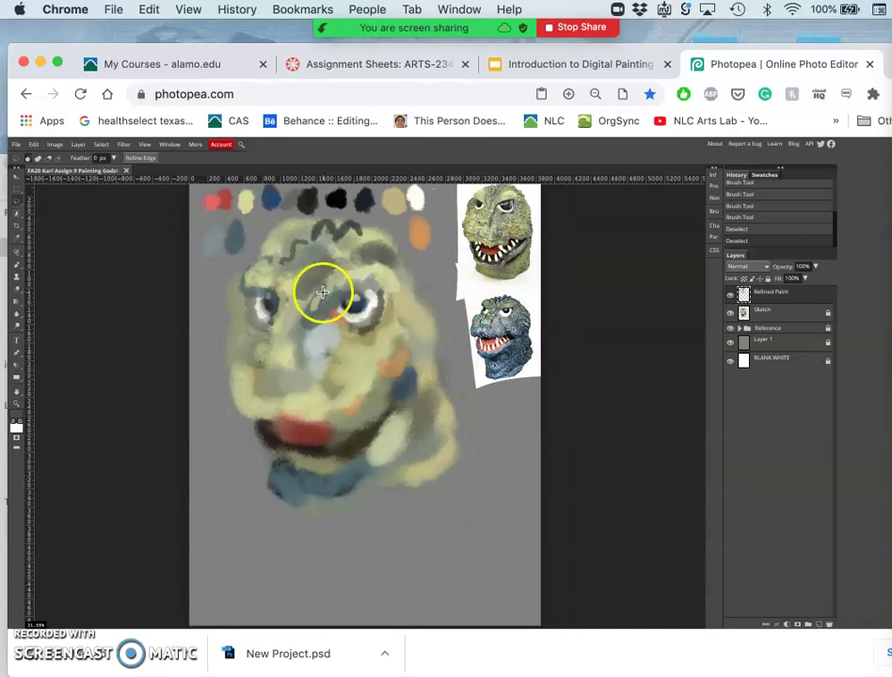
click(16, 226)
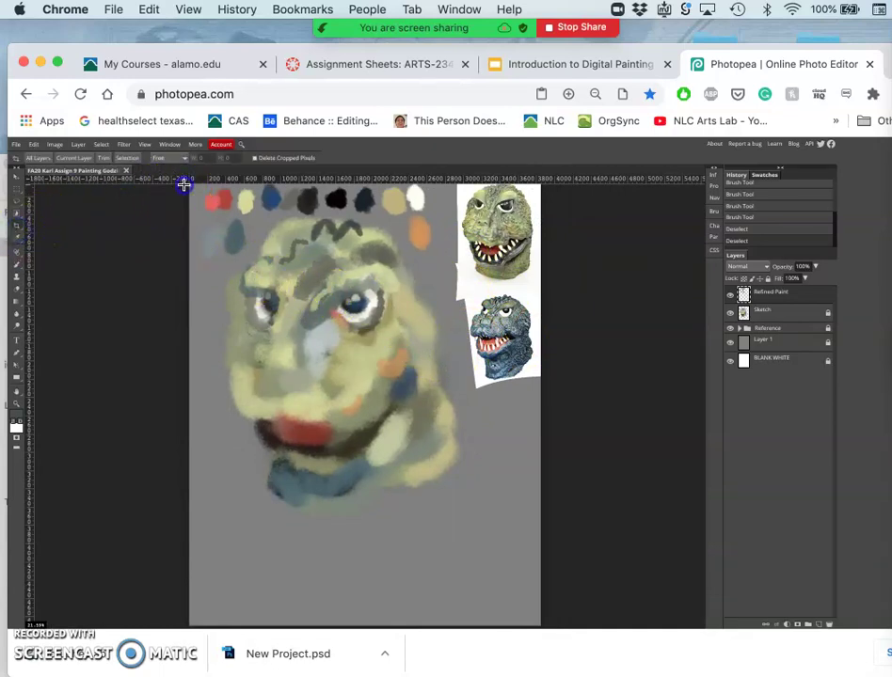
drag(186, 187, 547, 560)
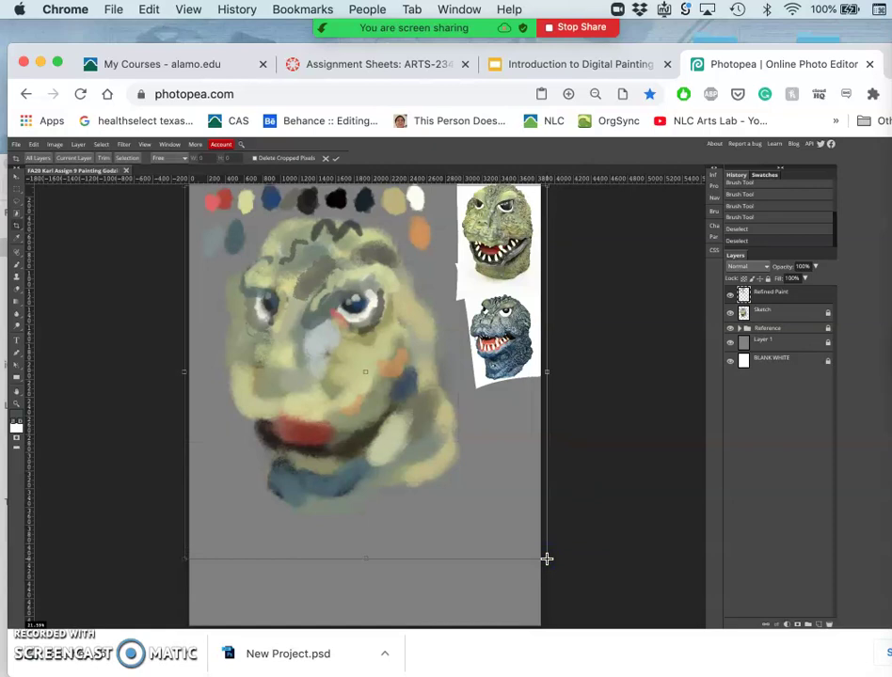
key(Return)
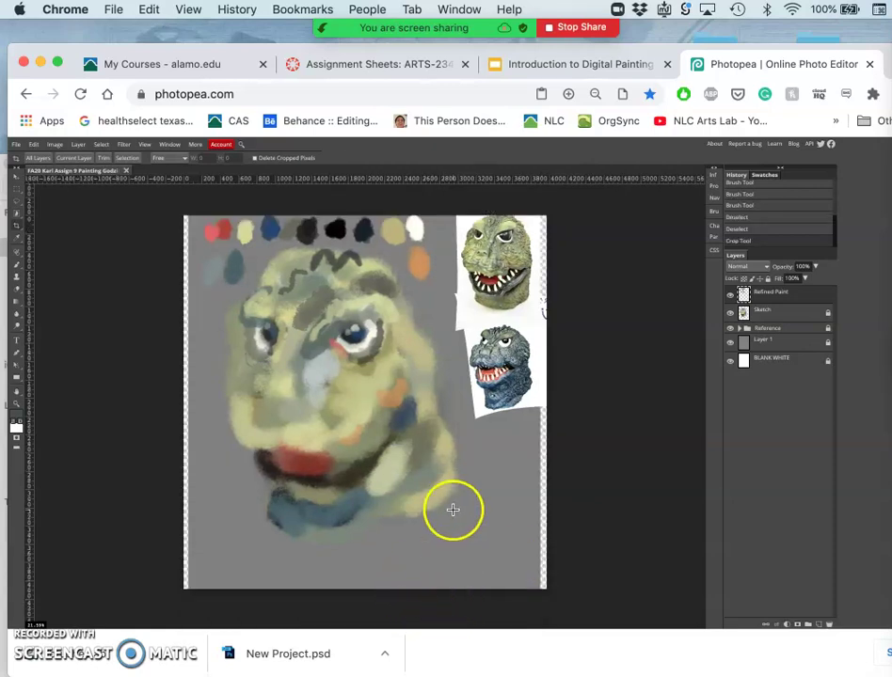
key(super+plus)
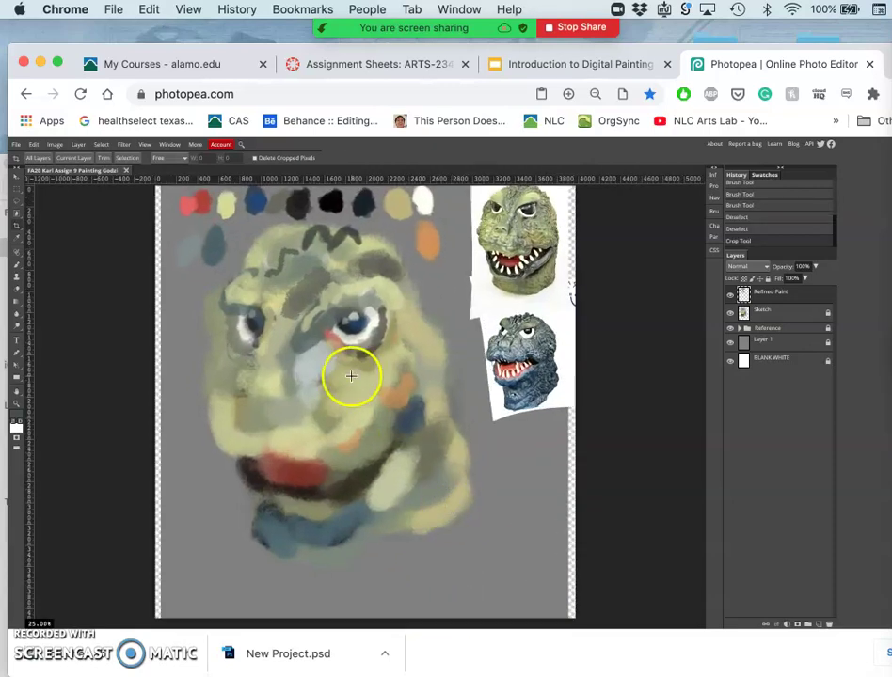
Choose the saved 85 px textured brush and paint blue-grey strokes down the bridge of the creature's nose.
click(16, 264)
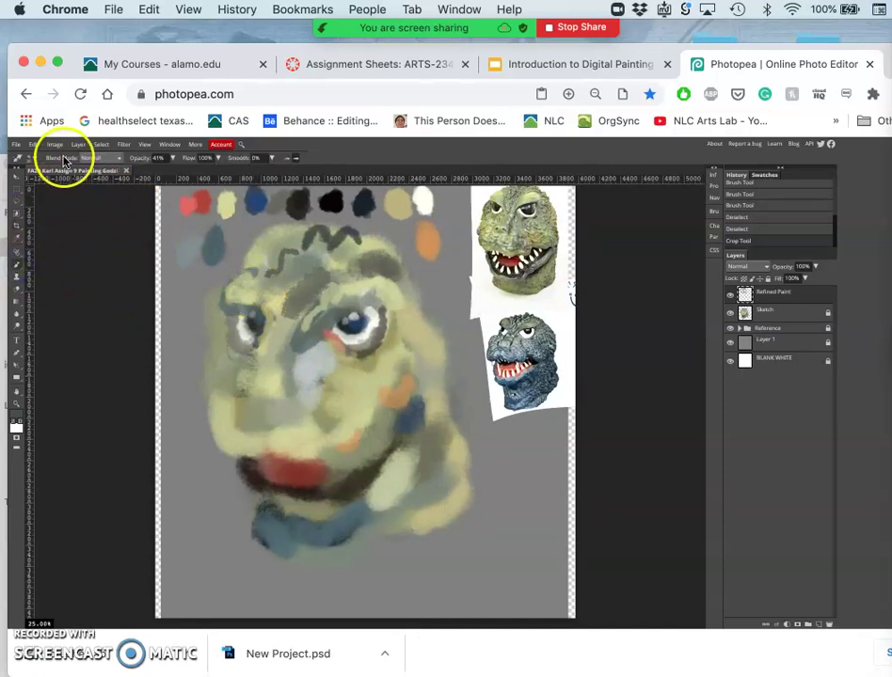
click(33, 158)
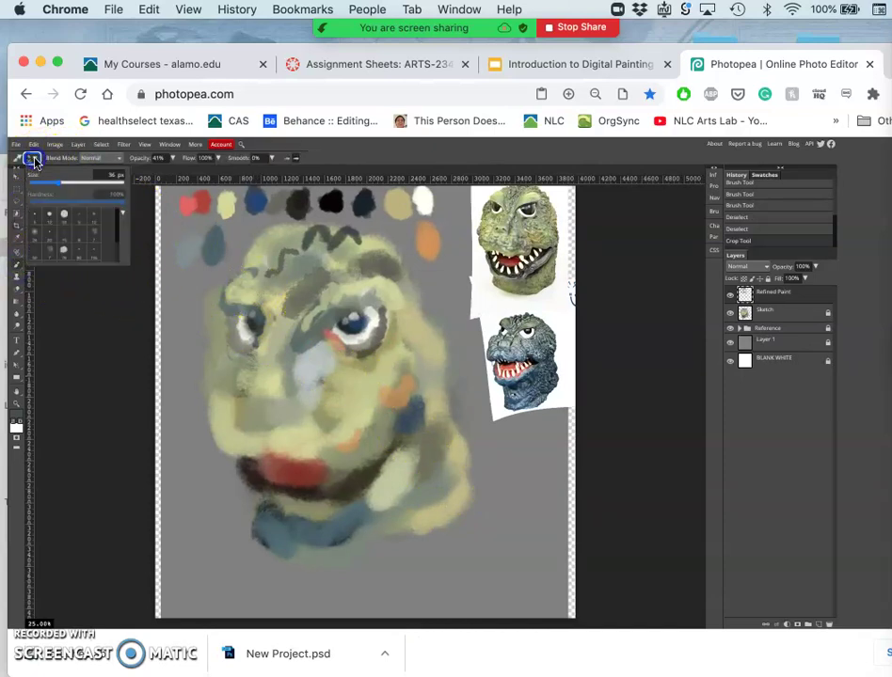
click(65, 259)
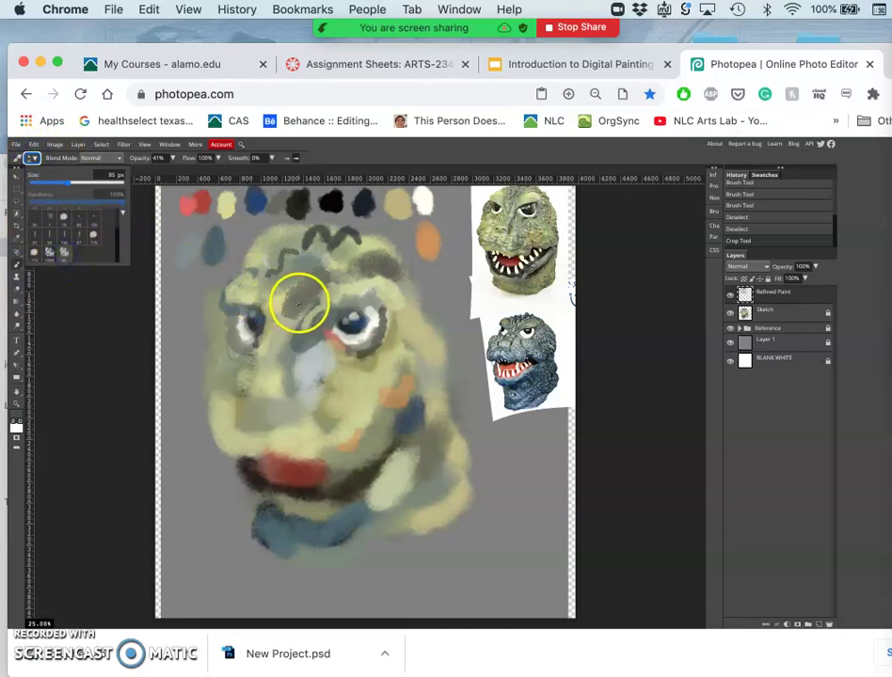
mouse_move(291, 295)
mouse_down()
mouse_move(273, 355)
mouse_move(347, 328)
mouse_move(308, 331)
mouse_move(298, 358)
mouse_up()
alt+click(347, 328)
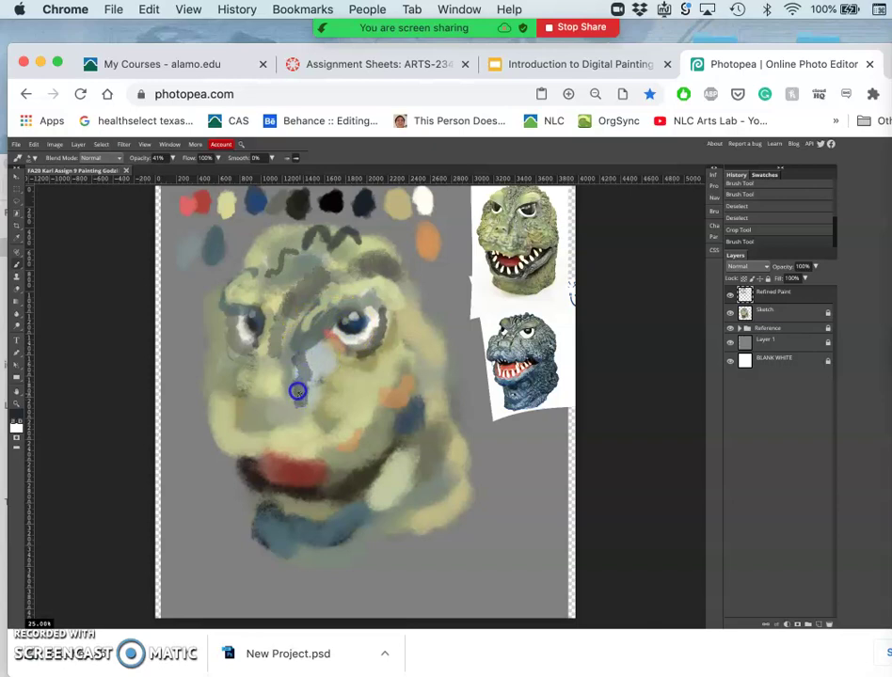
drag(294, 373, 330, 368)
click(312, 376)
Sample greens from the face and paint textured grey-green and pale green patches on the cheek below the right eye.
alt+click(370, 349)
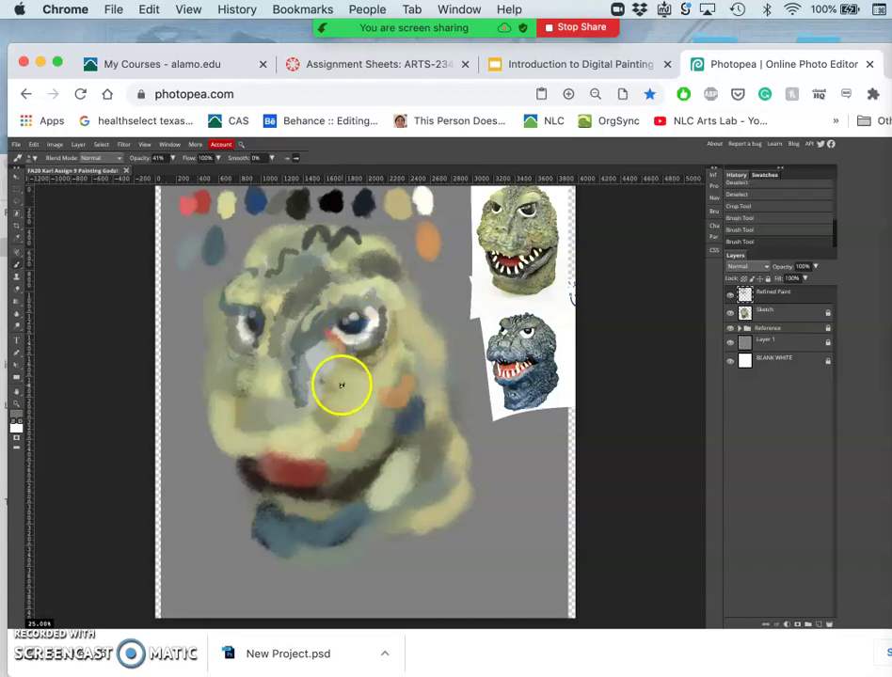
drag(341, 385, 376, 430)
alt+click(374, 393)
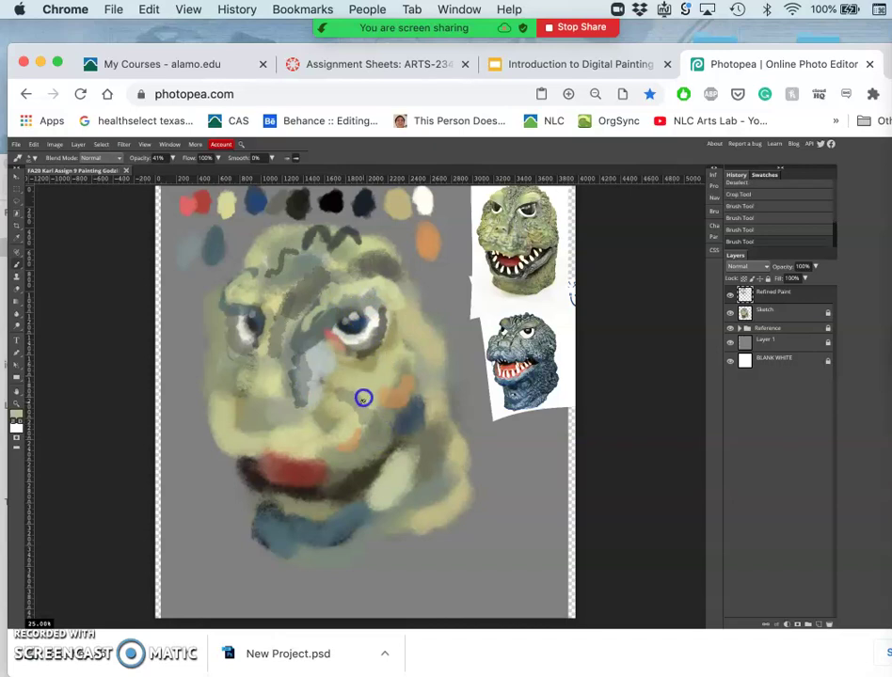
drag(377, 407, 405, 415)
drag(377, 377, 399, 399)
click(377, 378)
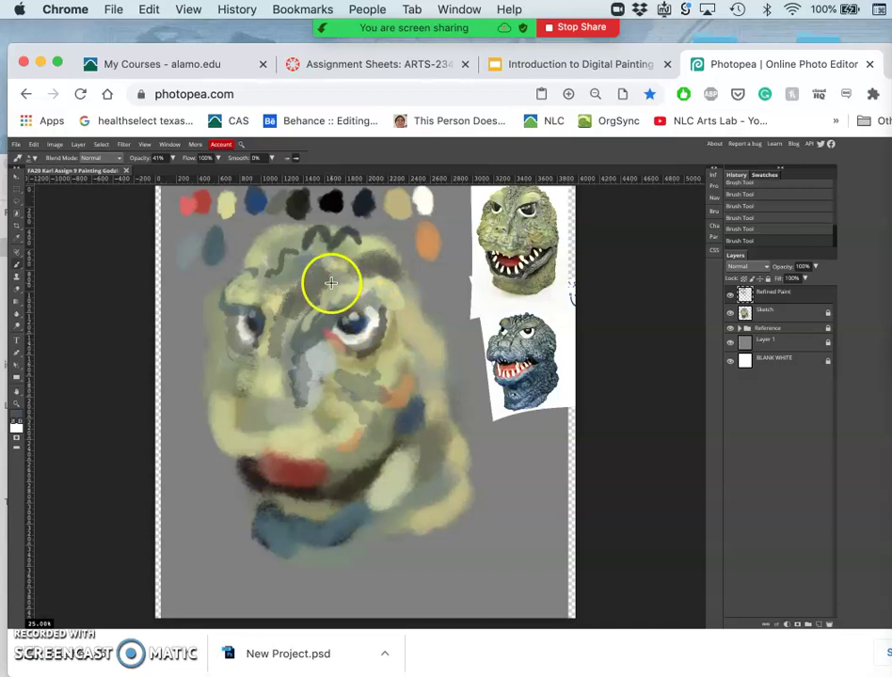
Add grey texture to the forehead, then sample pale green and paint highlights along the inner side of the left eye.
drag(299, 271, 299, 276)
alt+click(353, 288)
drag(262, 287, 255, 288)
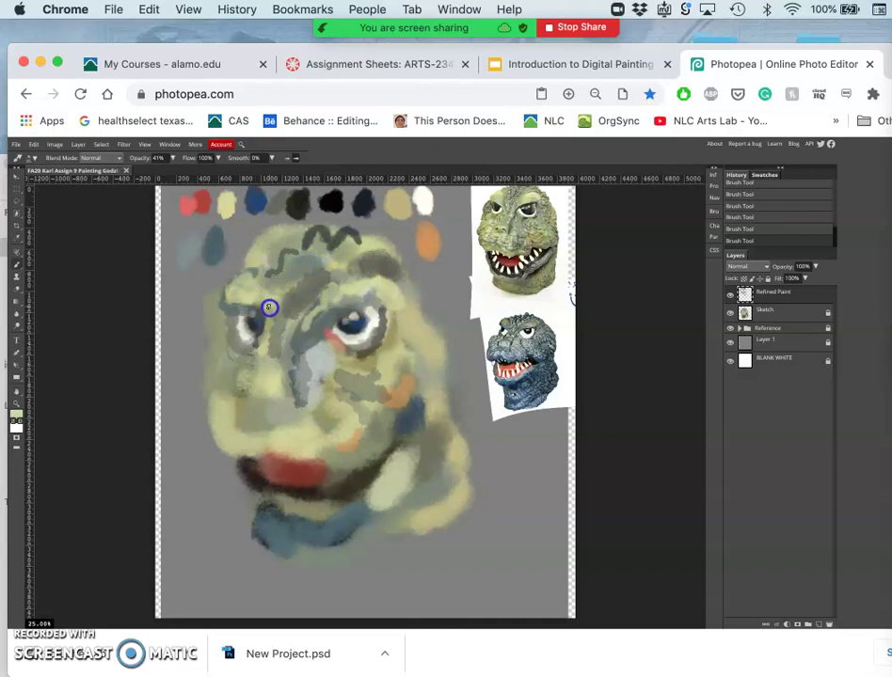
Sample the orange cheek colour and paint peach-tan texture over the brow and around the right eye.
alt+click(397, 390)
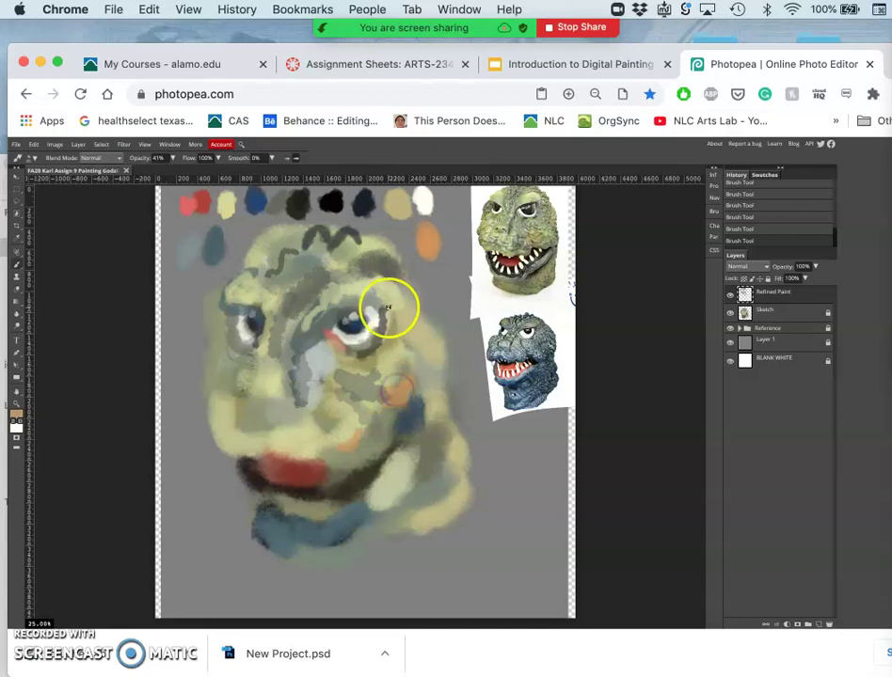
drag(388, 308, 389, 296)
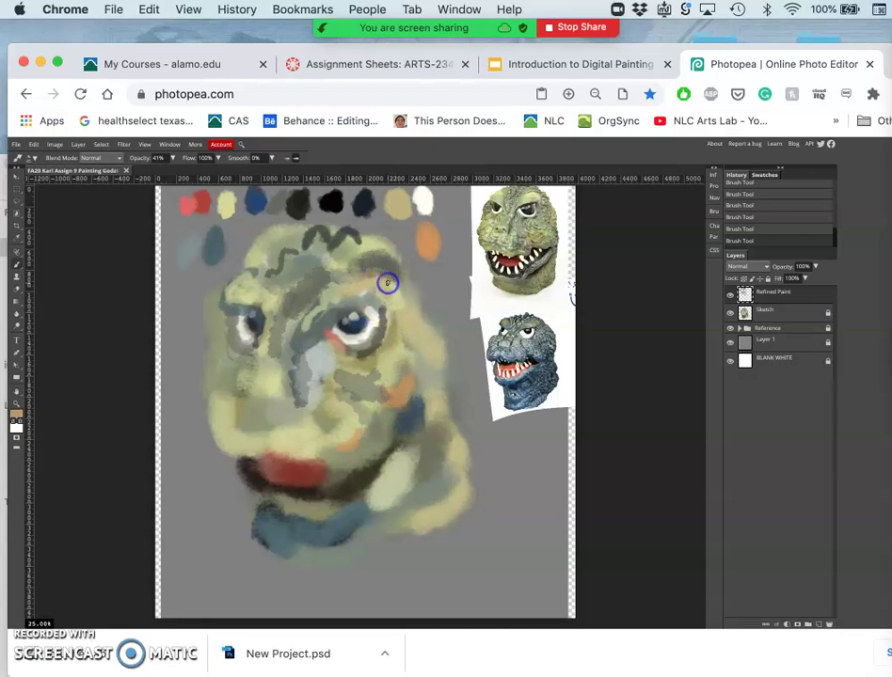
mouse_move(399, 306)
mouse_down()
mouse_move(405, 315)
mouse_move(358, 342)
mouse_move(376, 325)
mouse_up()
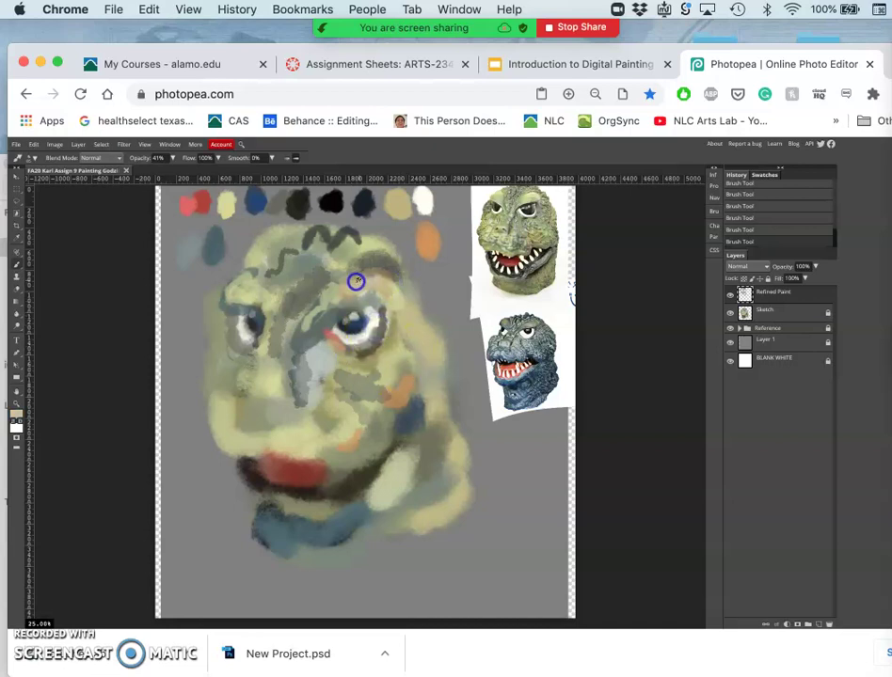
mouse_move(393, 287)
mouse_down()
mouse_move(415, 344)
mouse_move(383, 413)
mouse_move(322, 470)
mouse_up()
Paint two dark blue-grey nostrils on the snout and retouch the snout and cheek with olive green.
mouse_move(266, 453)
mouse_down()
mouse_move(274, 416)
mouse_move(267, 413)
mouse_move(334, 370)
mouse_move(352, 328)
mouse_move(313, 399)
mouse_move(273, 407)
mouse_up()
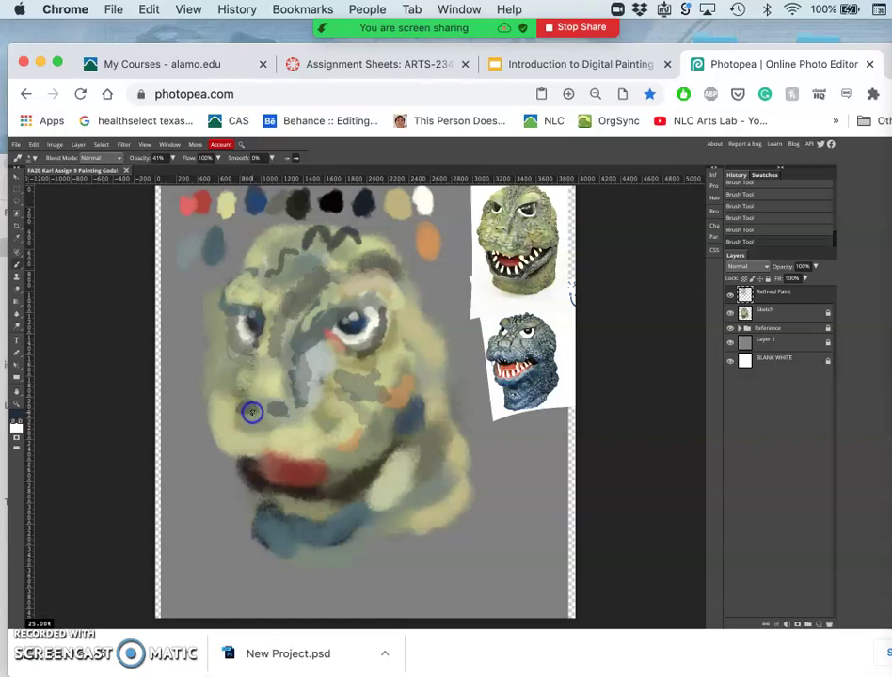
drag(252, 411, 237, 373)
mouse_move(255, 420)
mouse_down()
mouse_move(364, 394)
mouse_move(358, 365)
mouse_move(338, 384)
mouse_up()
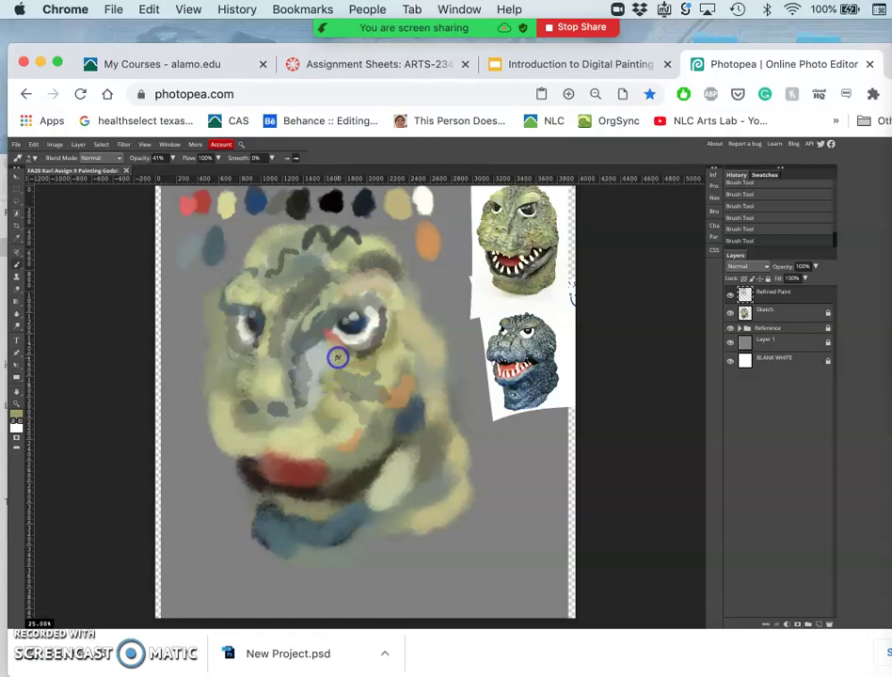